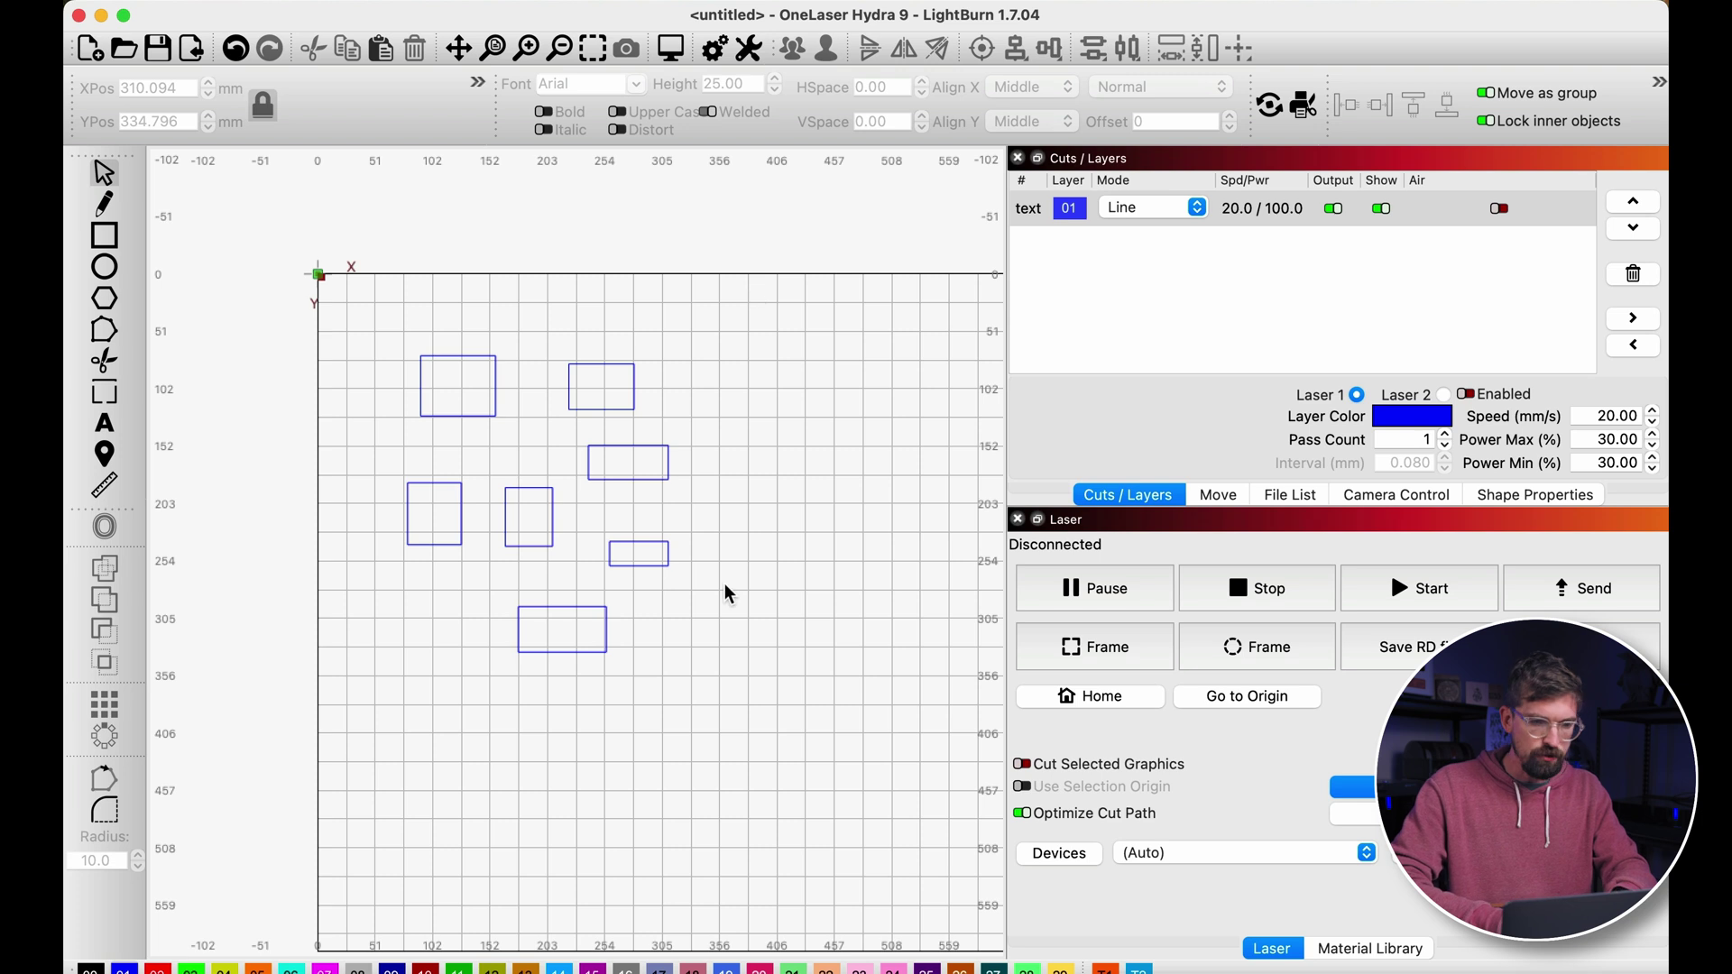
# - Dock all seven rectangles as a single group to the left and top edges of the workspace
pyautogui.moveTo(776, 735); pyautogui.dragTo(252, 283)
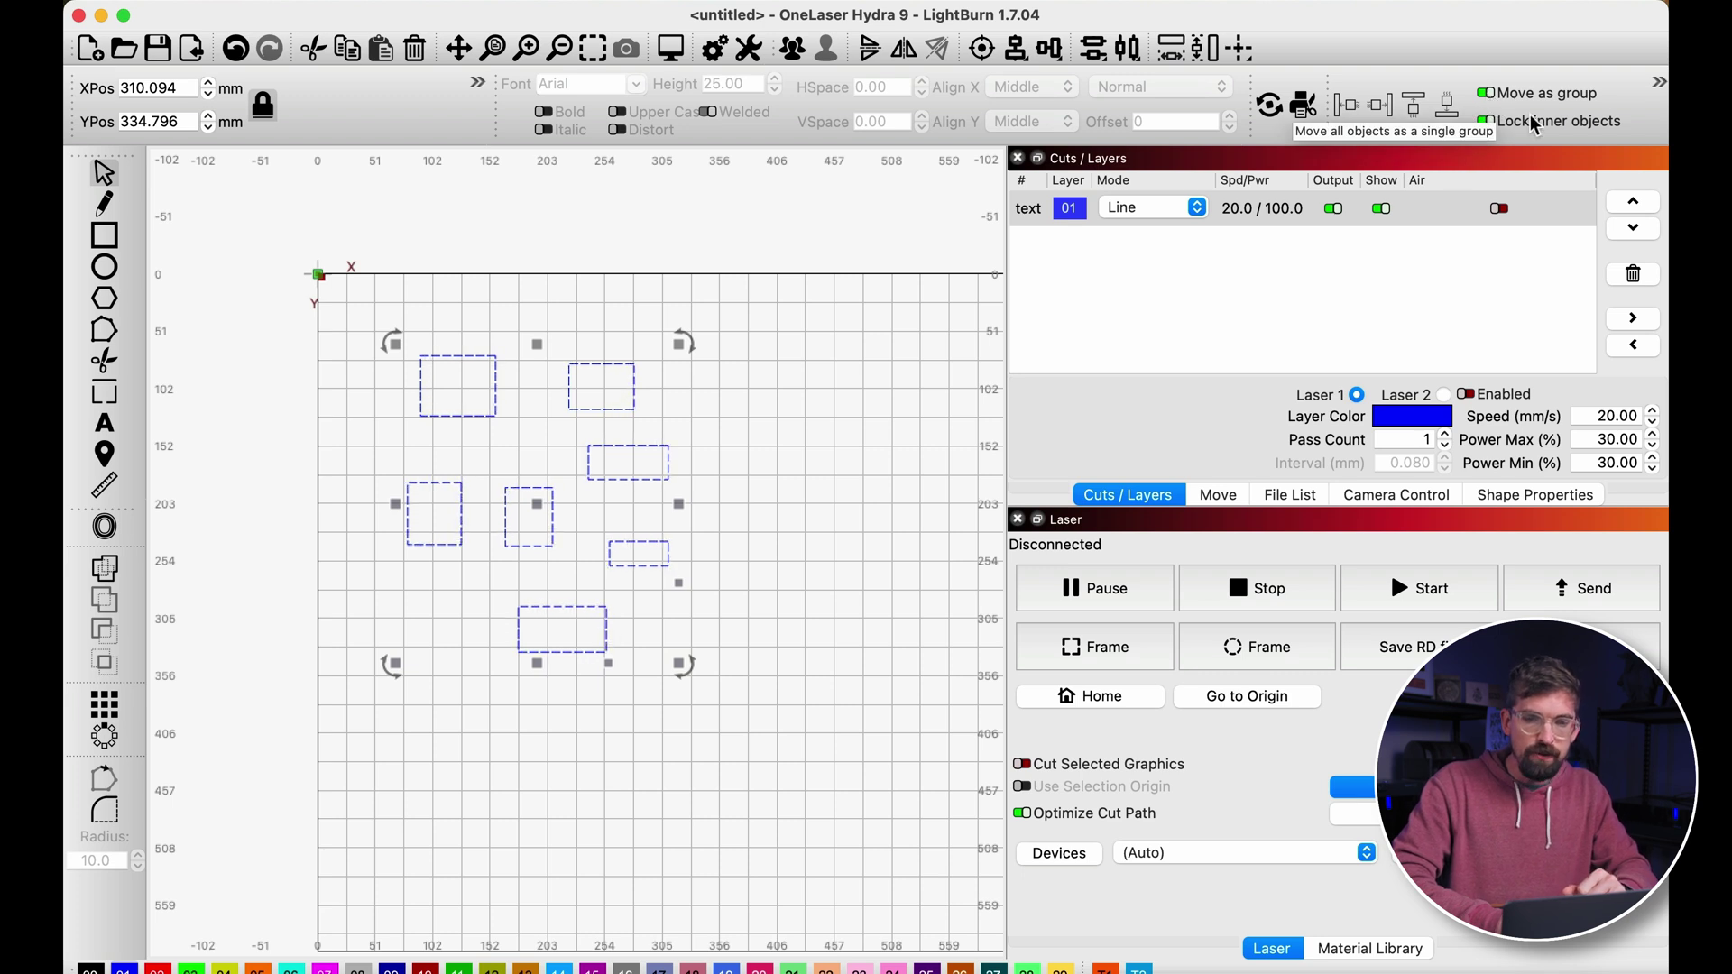
pyautogui.click(1353, 107)
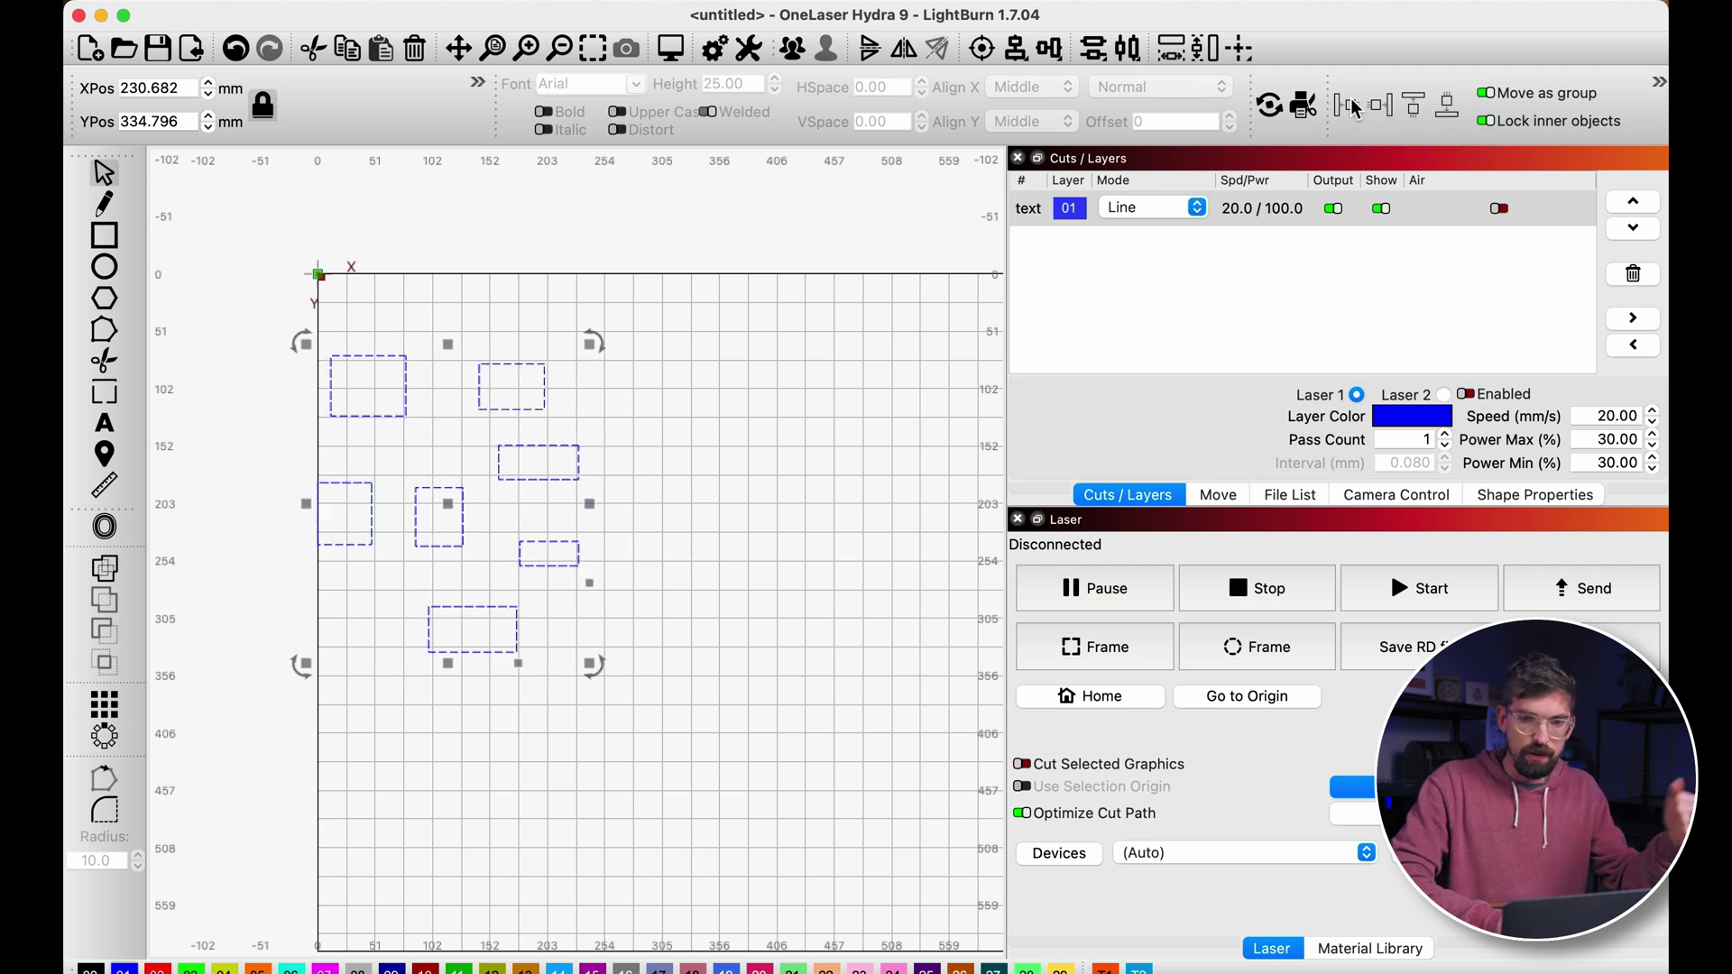
pyautogui.click(1414, 109)
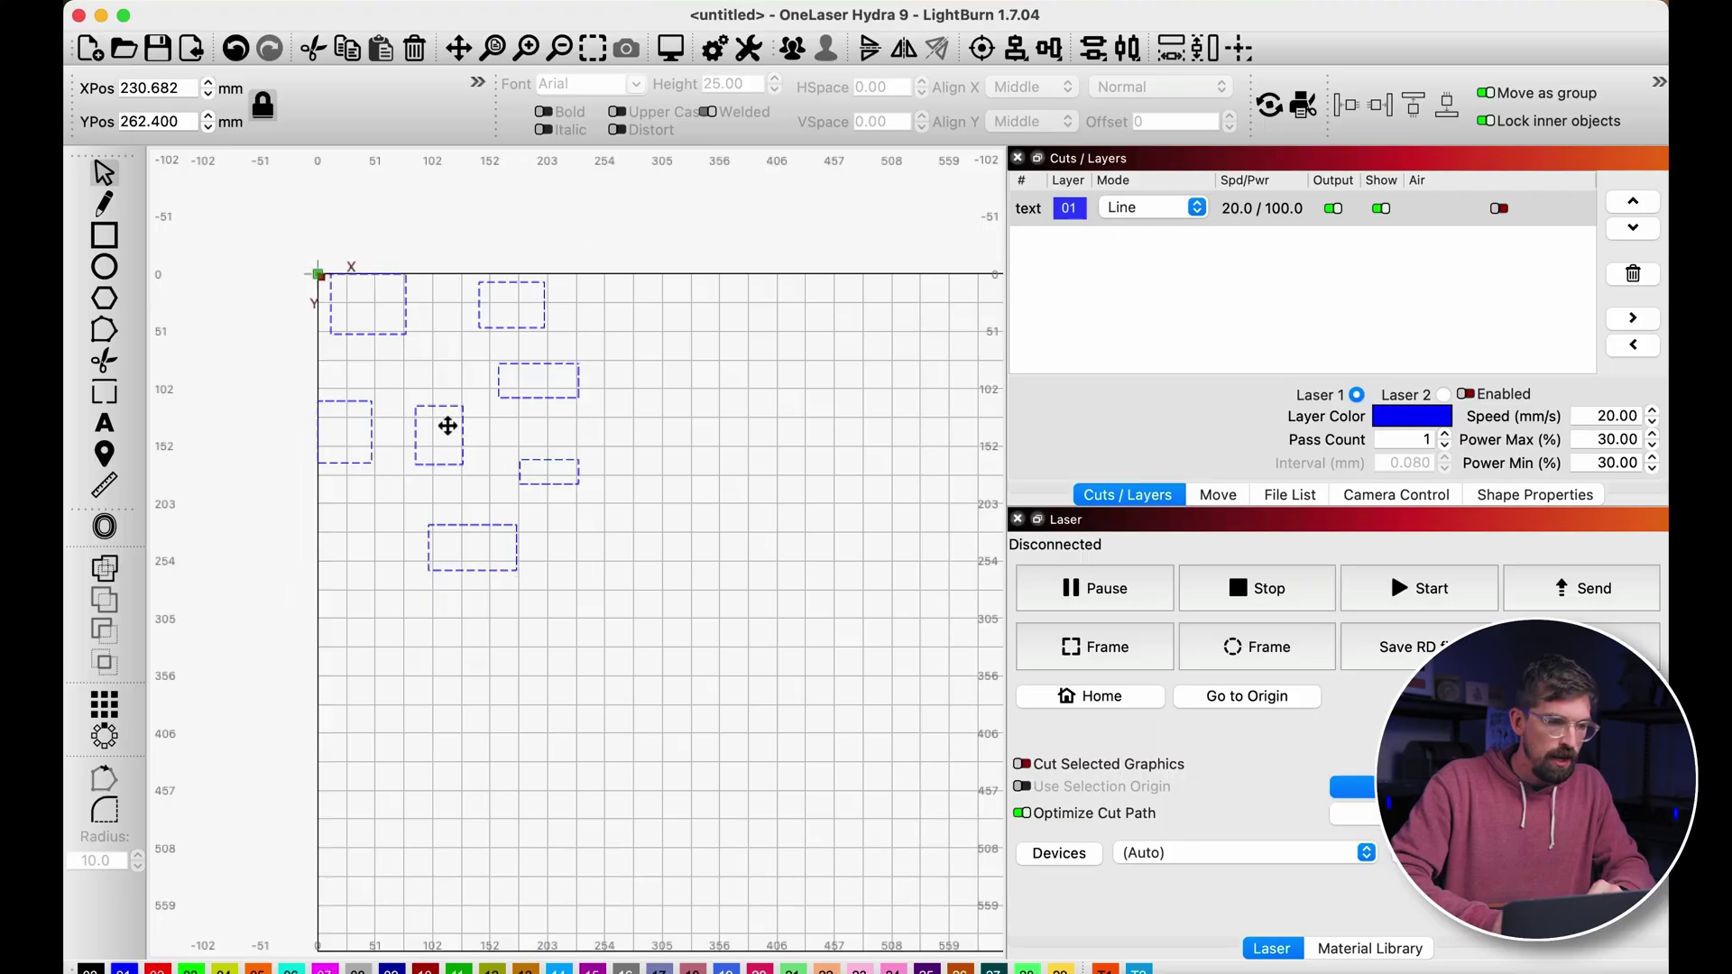
pyautogui.click(773, 692)
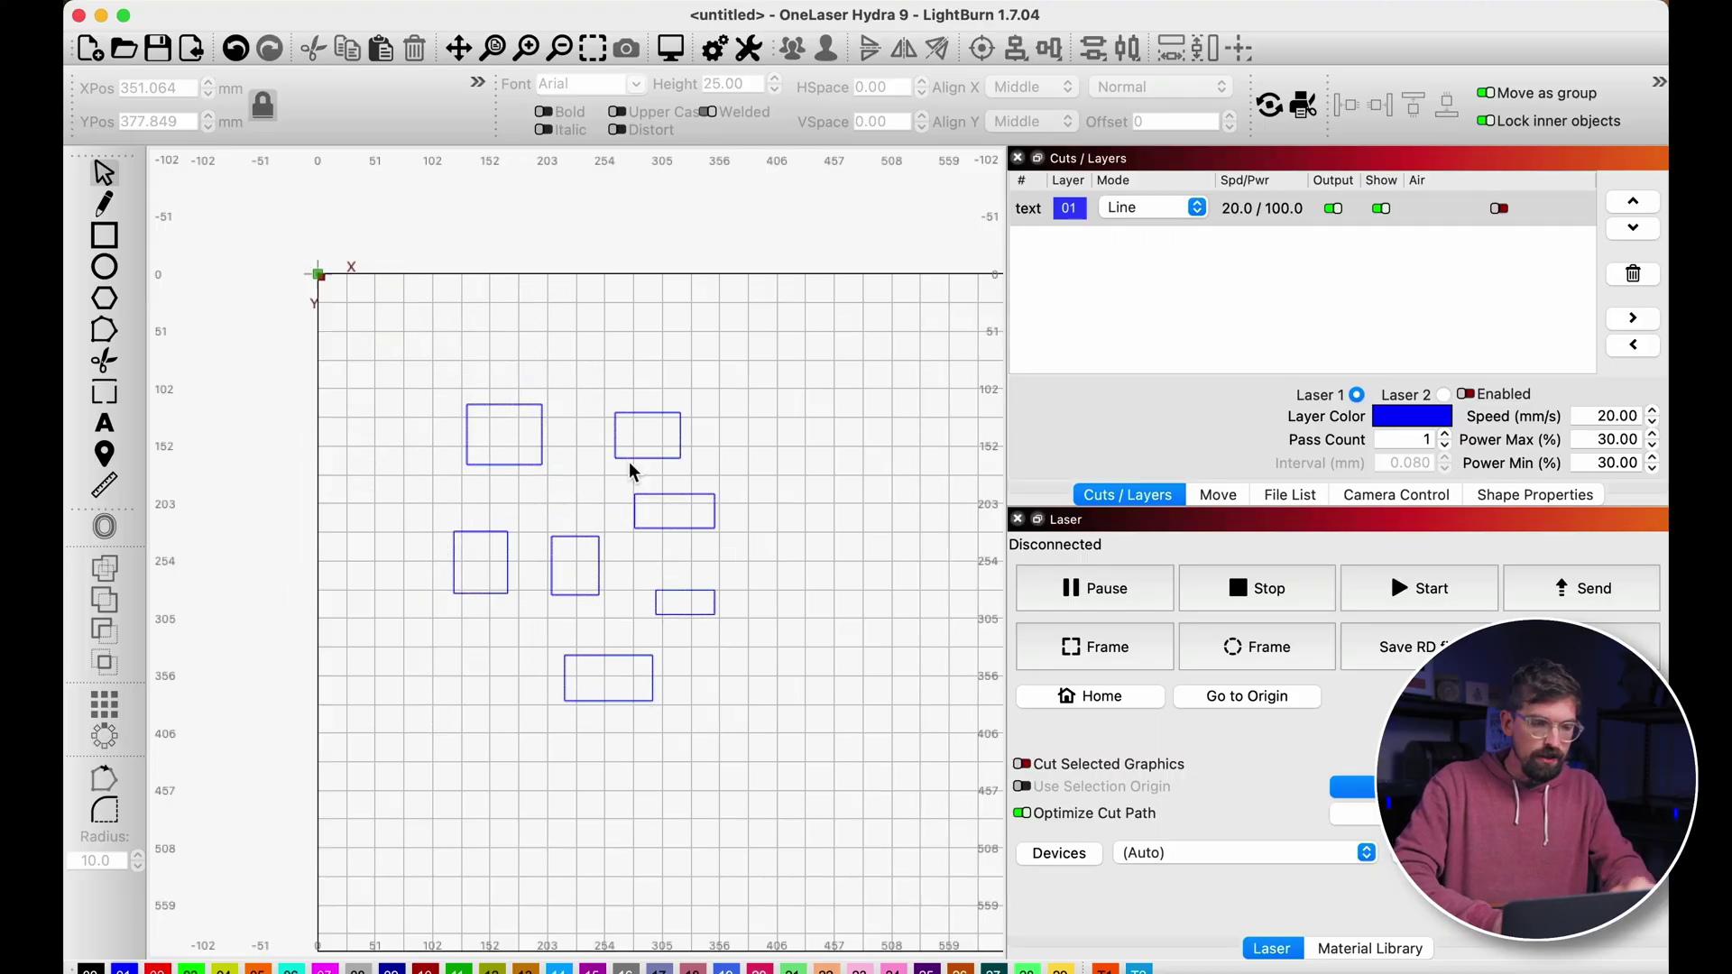
# - Turn off Move as group for the selected rectangles and dock them individually to the left and top edges
pyautogui.moveTo(795, 675); pyautogui.dragTo(225, 315)
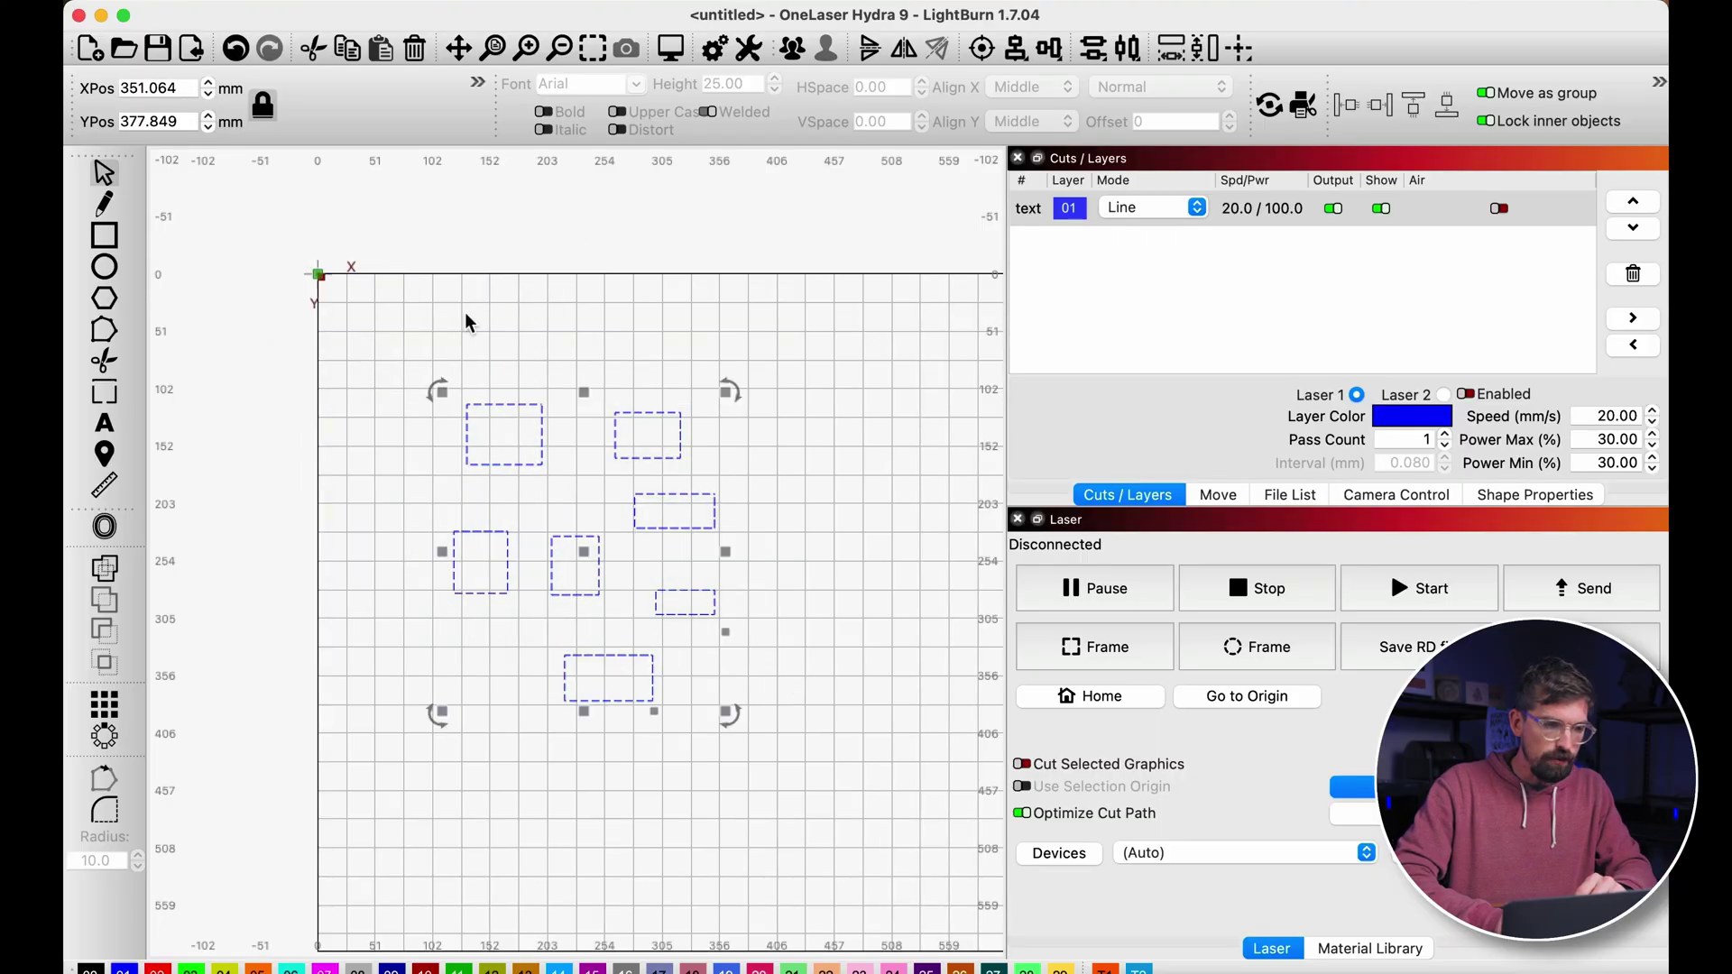
pyautogui.click(1485, 93)
pyautogui.click(1347, 108)
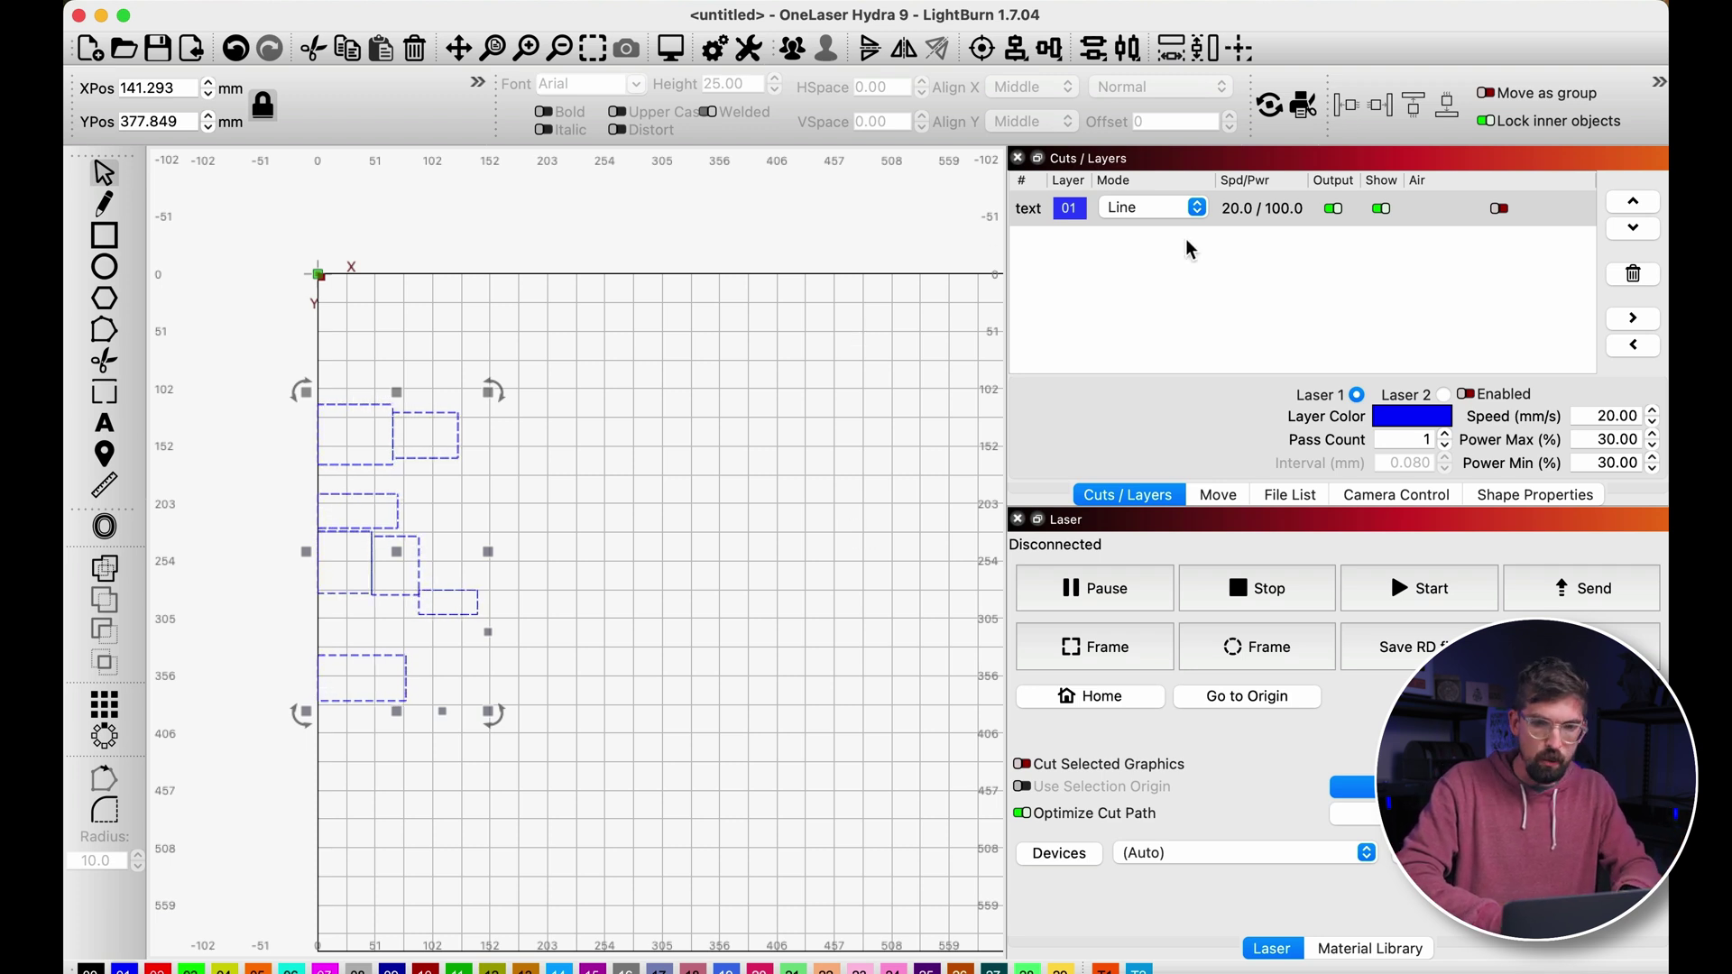
pyautogui.click(1409, 107)
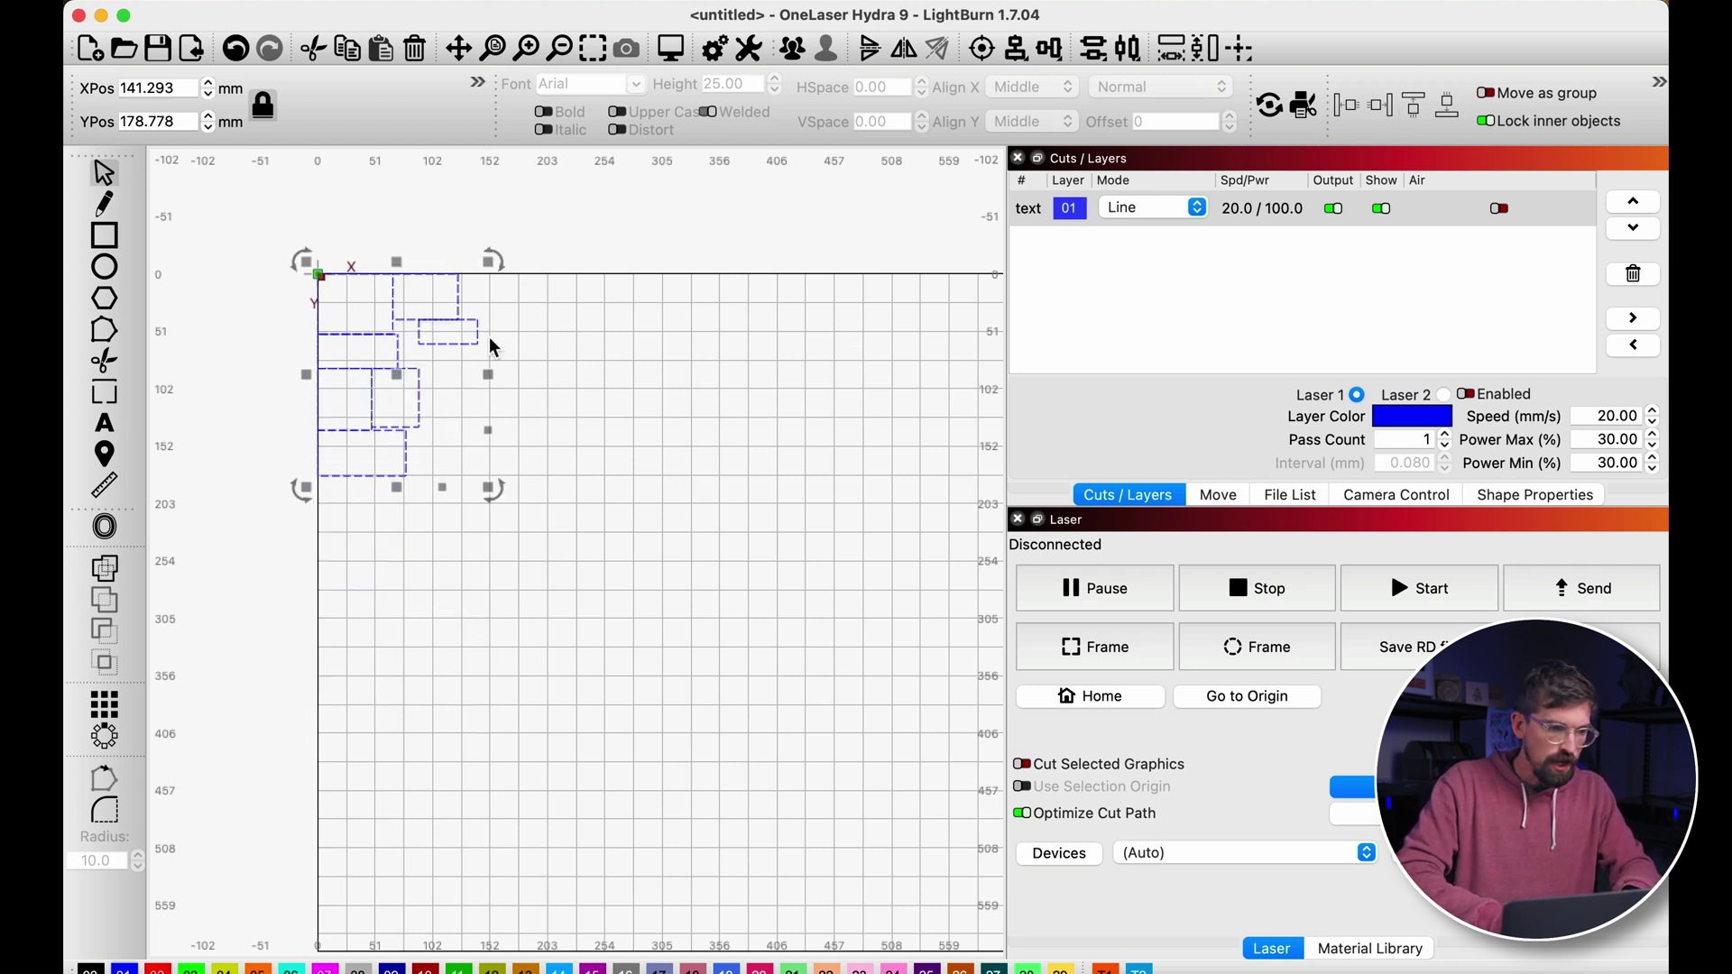
pyautogui.scroll(4, 370, 289)
pyautogui.click(694, 727)
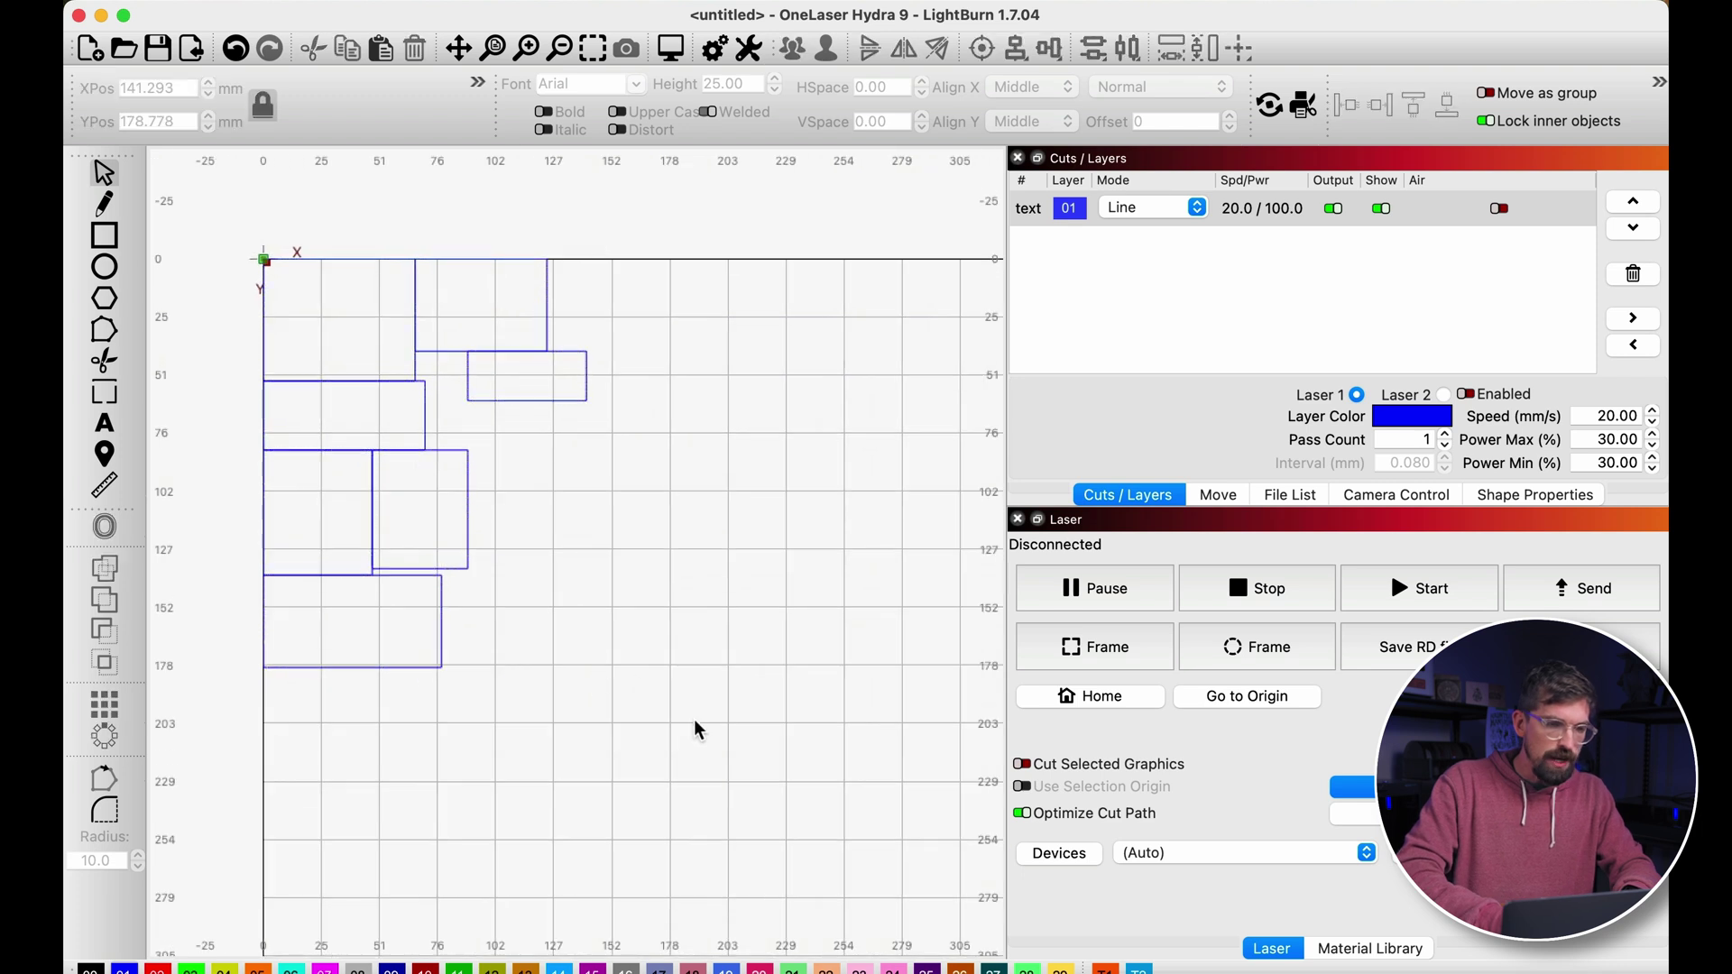
# - Reveal the docking padding option and undo the last docking moves of the rectangles
pyautogui.scroll(-3, 694, 727)
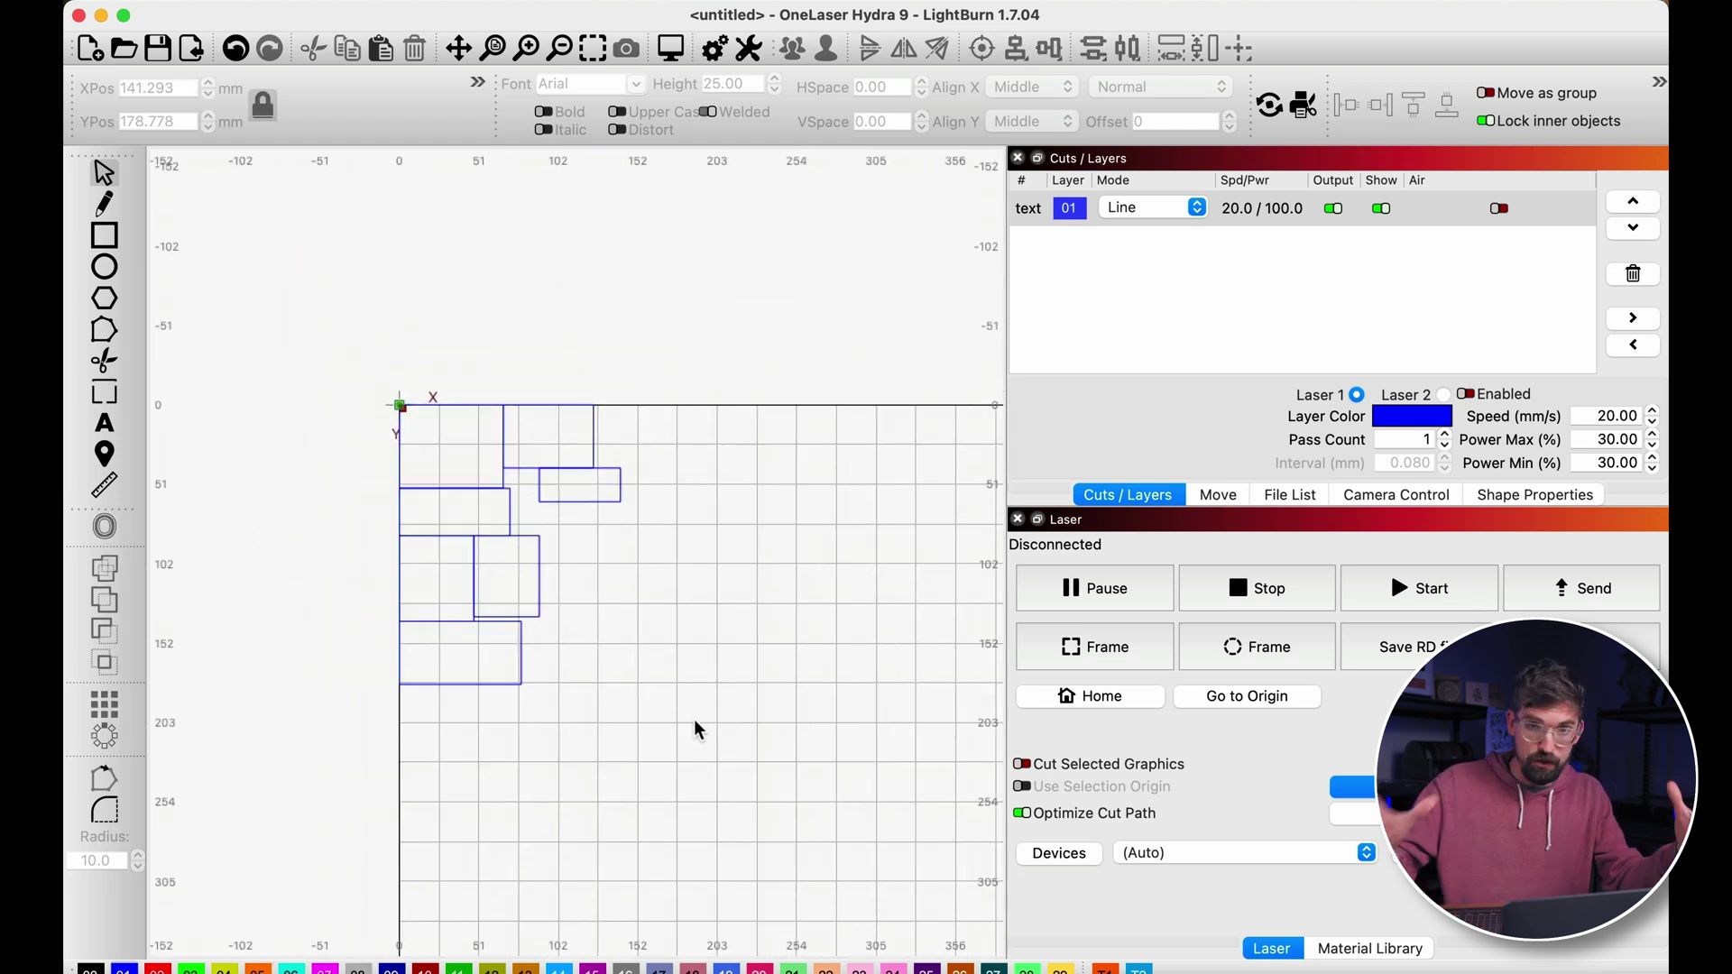
pyautogui.scroll(-3, 859, 683)
pyautogui.scroll(2, 786, 746)
pyautogui.press('super+a')
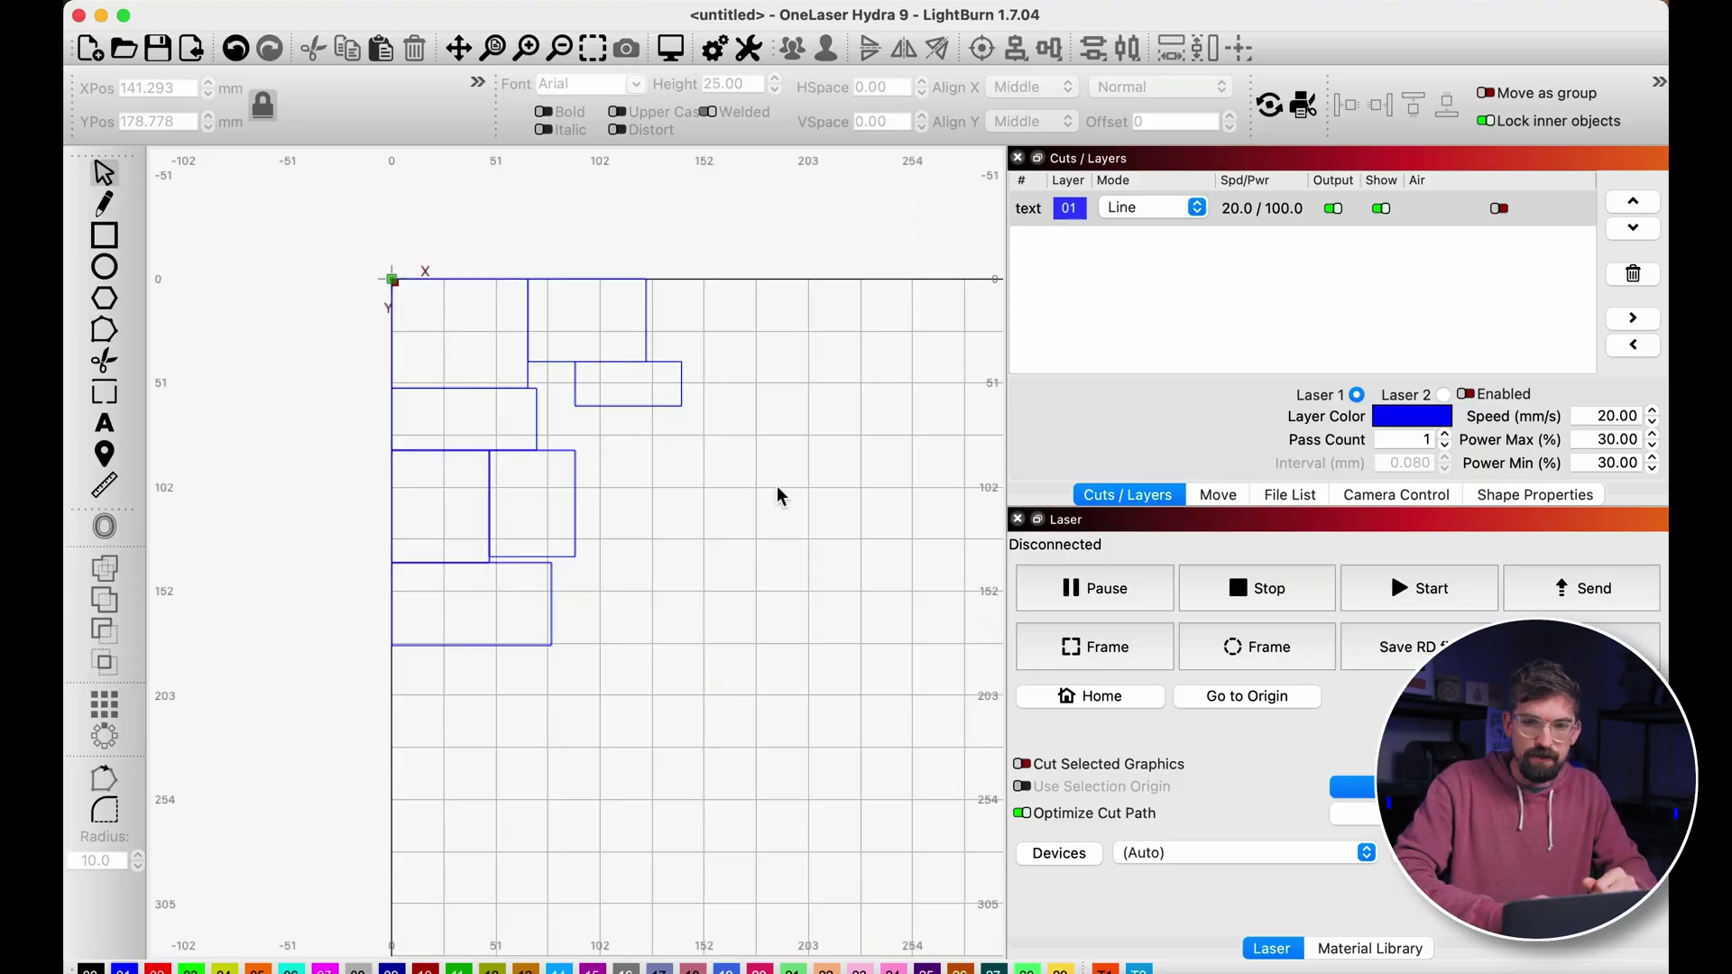
pyautogui.click(1655, 84)
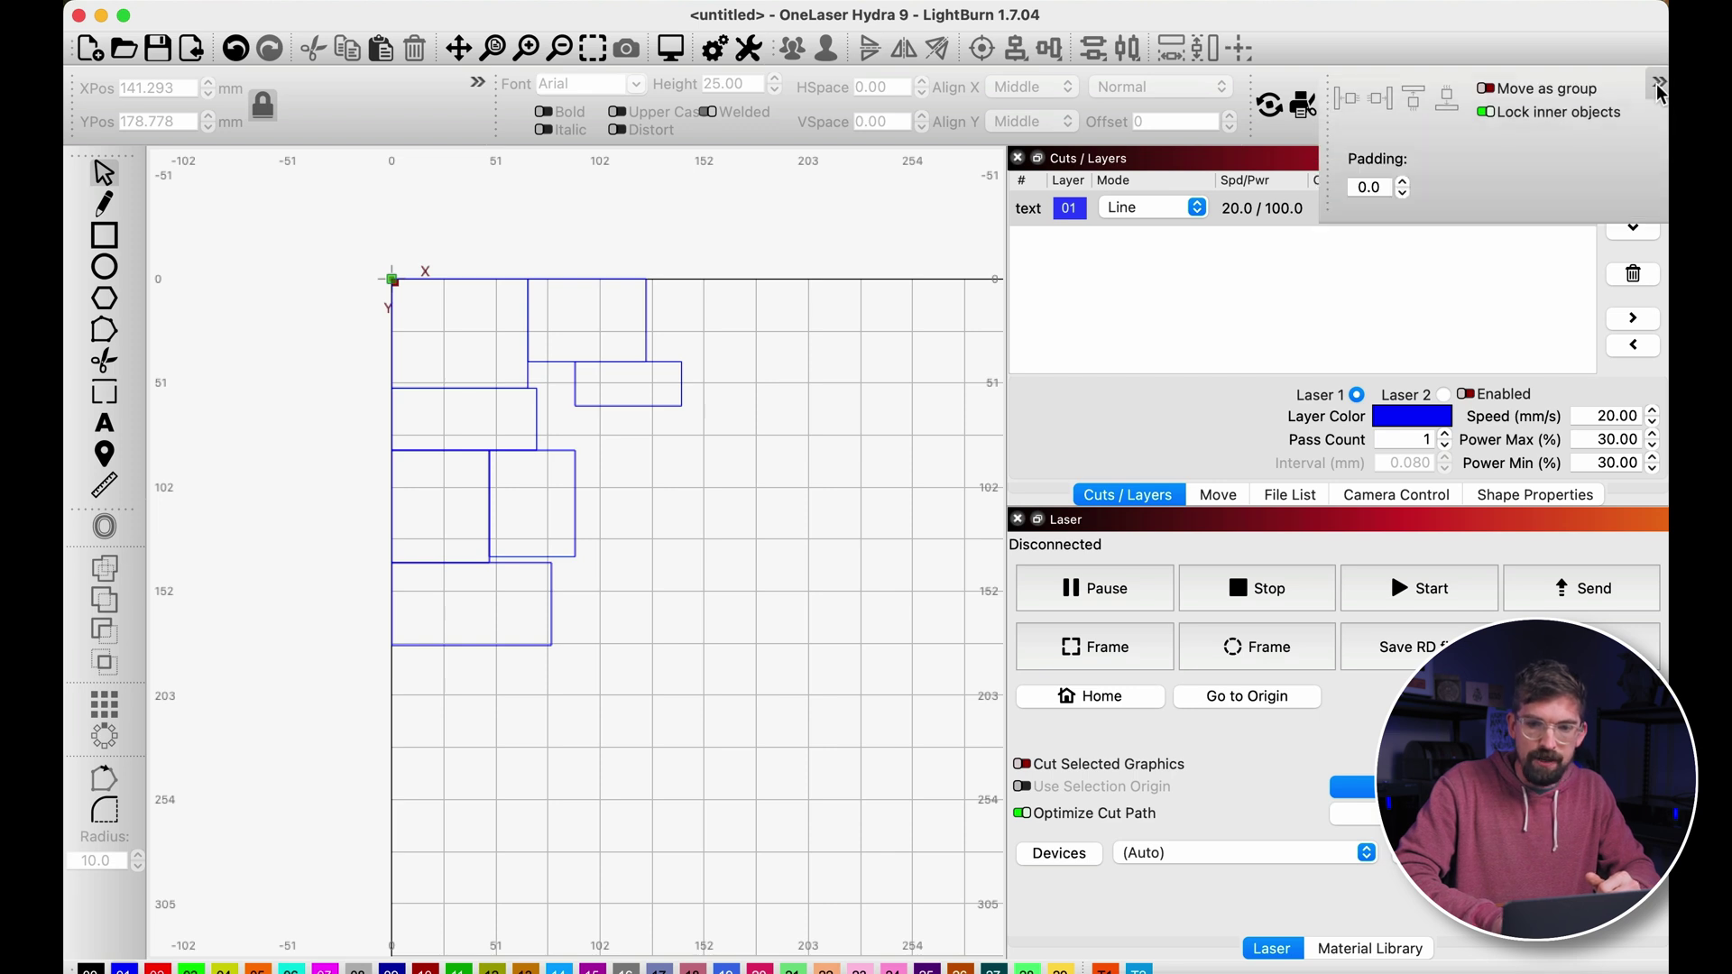
pyautogui.press('super+z')
pyautogui.press('super+z')
pyautogui.press('super+z')
pyautogui.press('super+z')
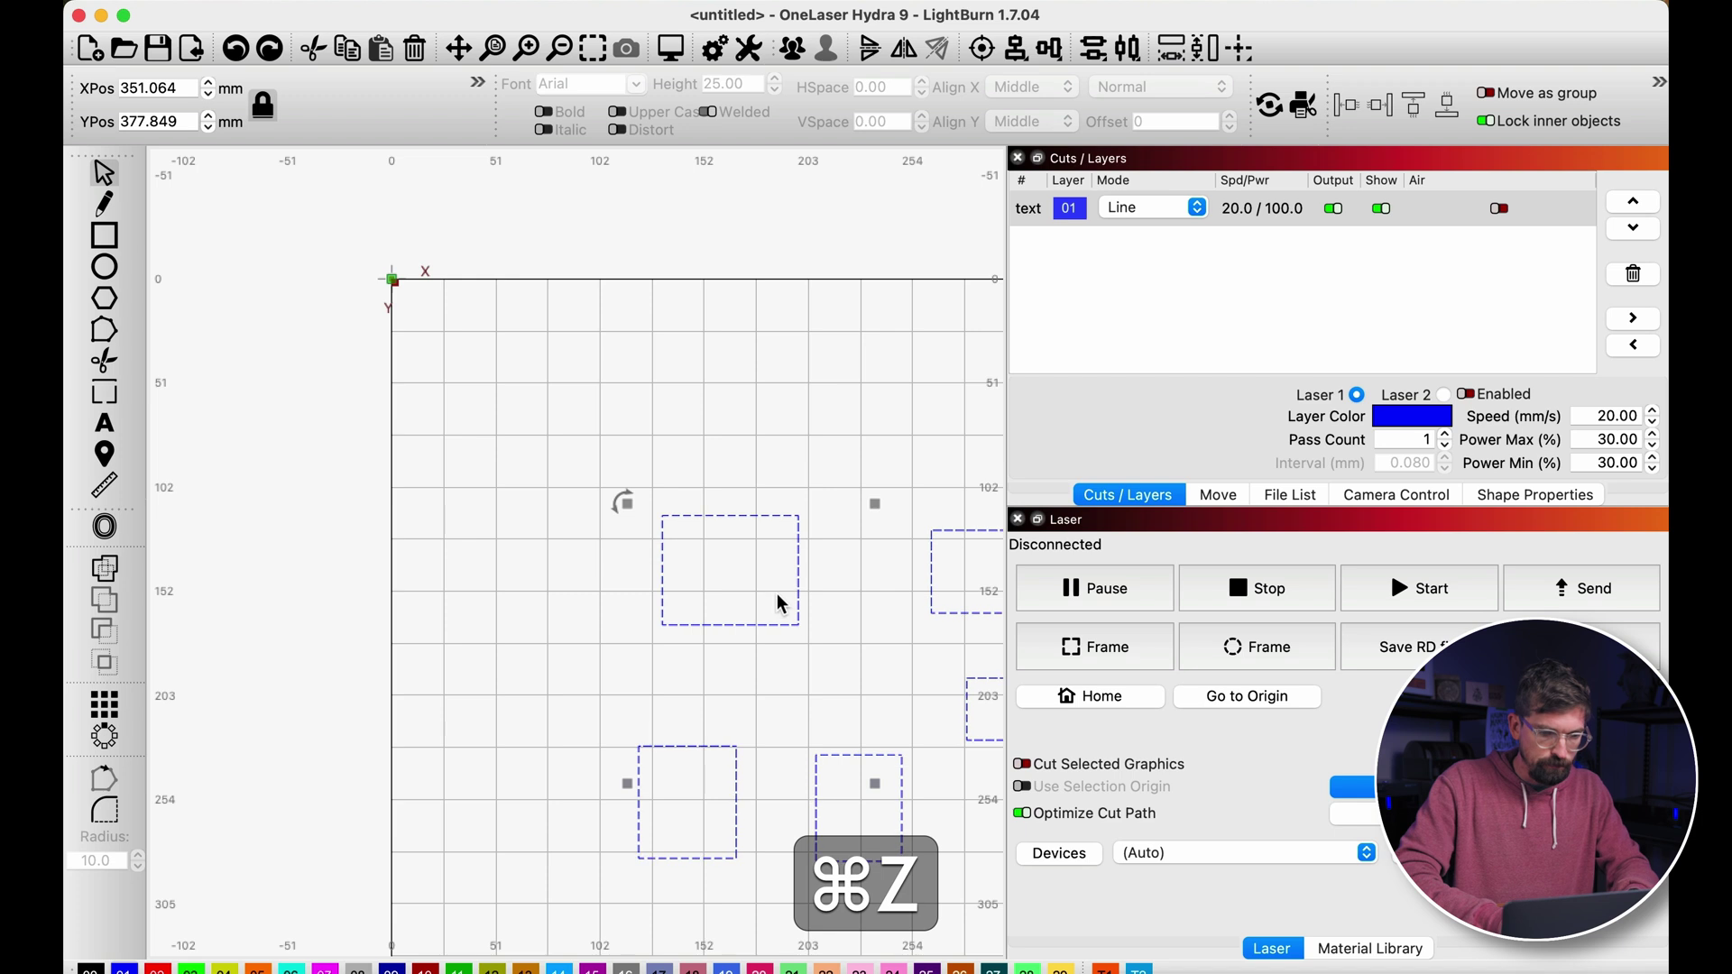
pyautogui.scroll(-5, 777, 498)
pyautogui.scroll(3, 916, 706)
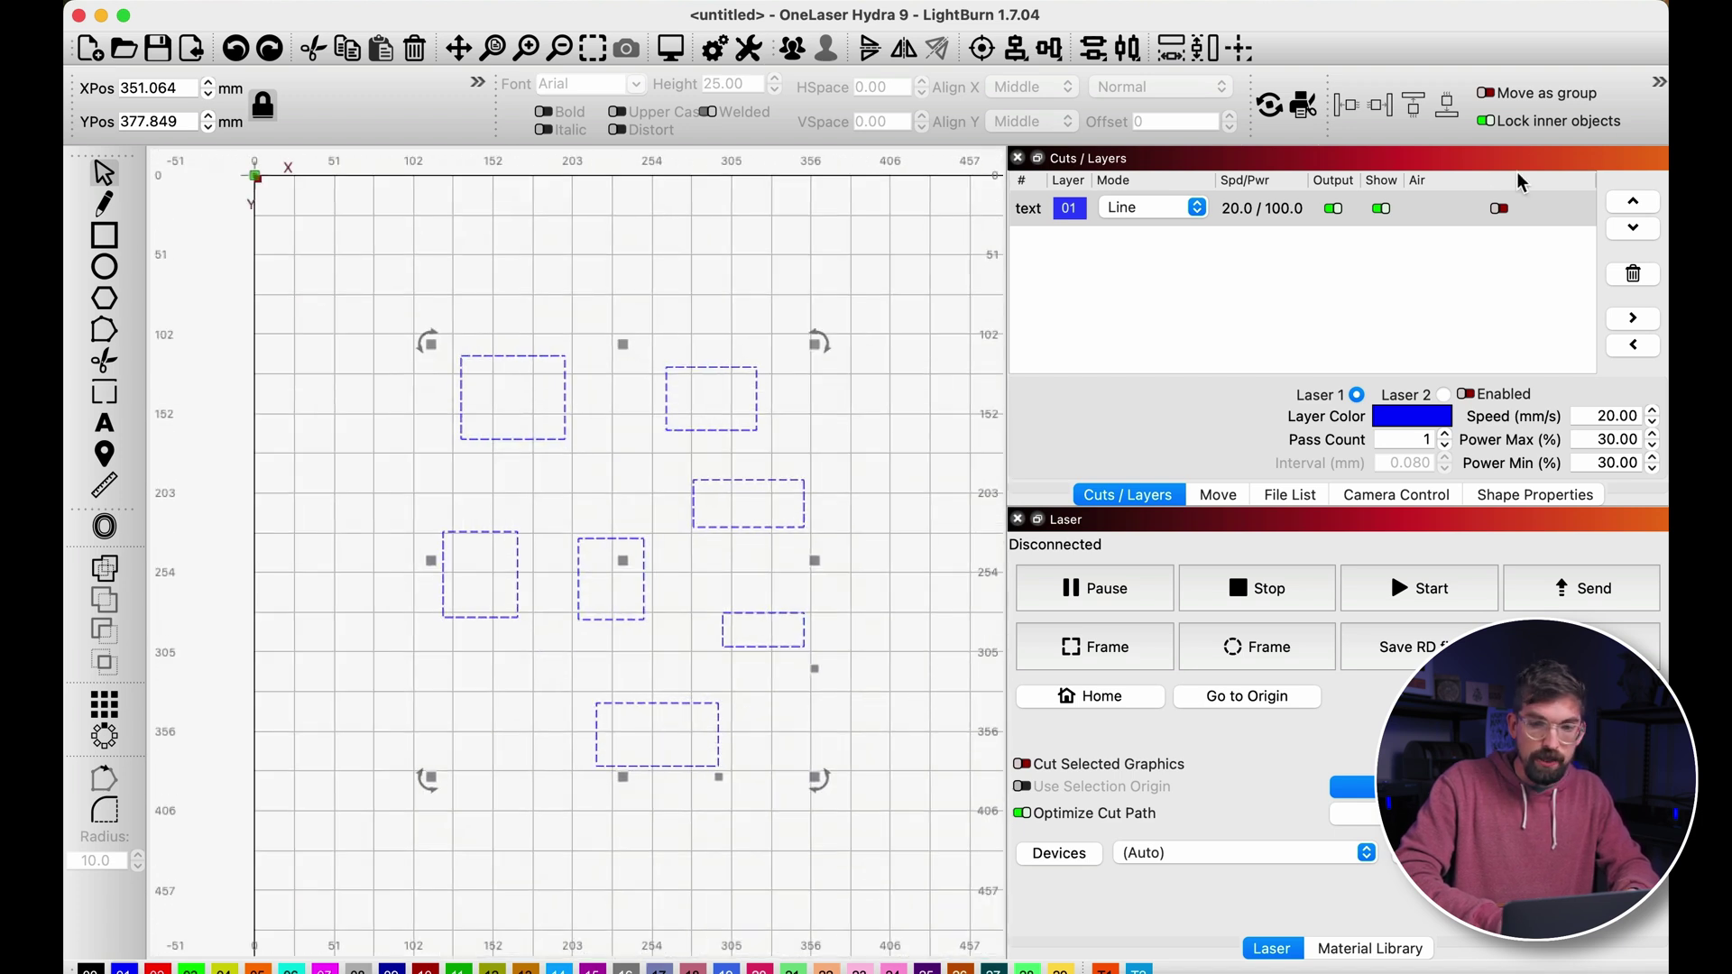
# - Set the docking padding to 5
pyautogui.click(1658, 82)
pyautogui.doubleClick(1387, 191)
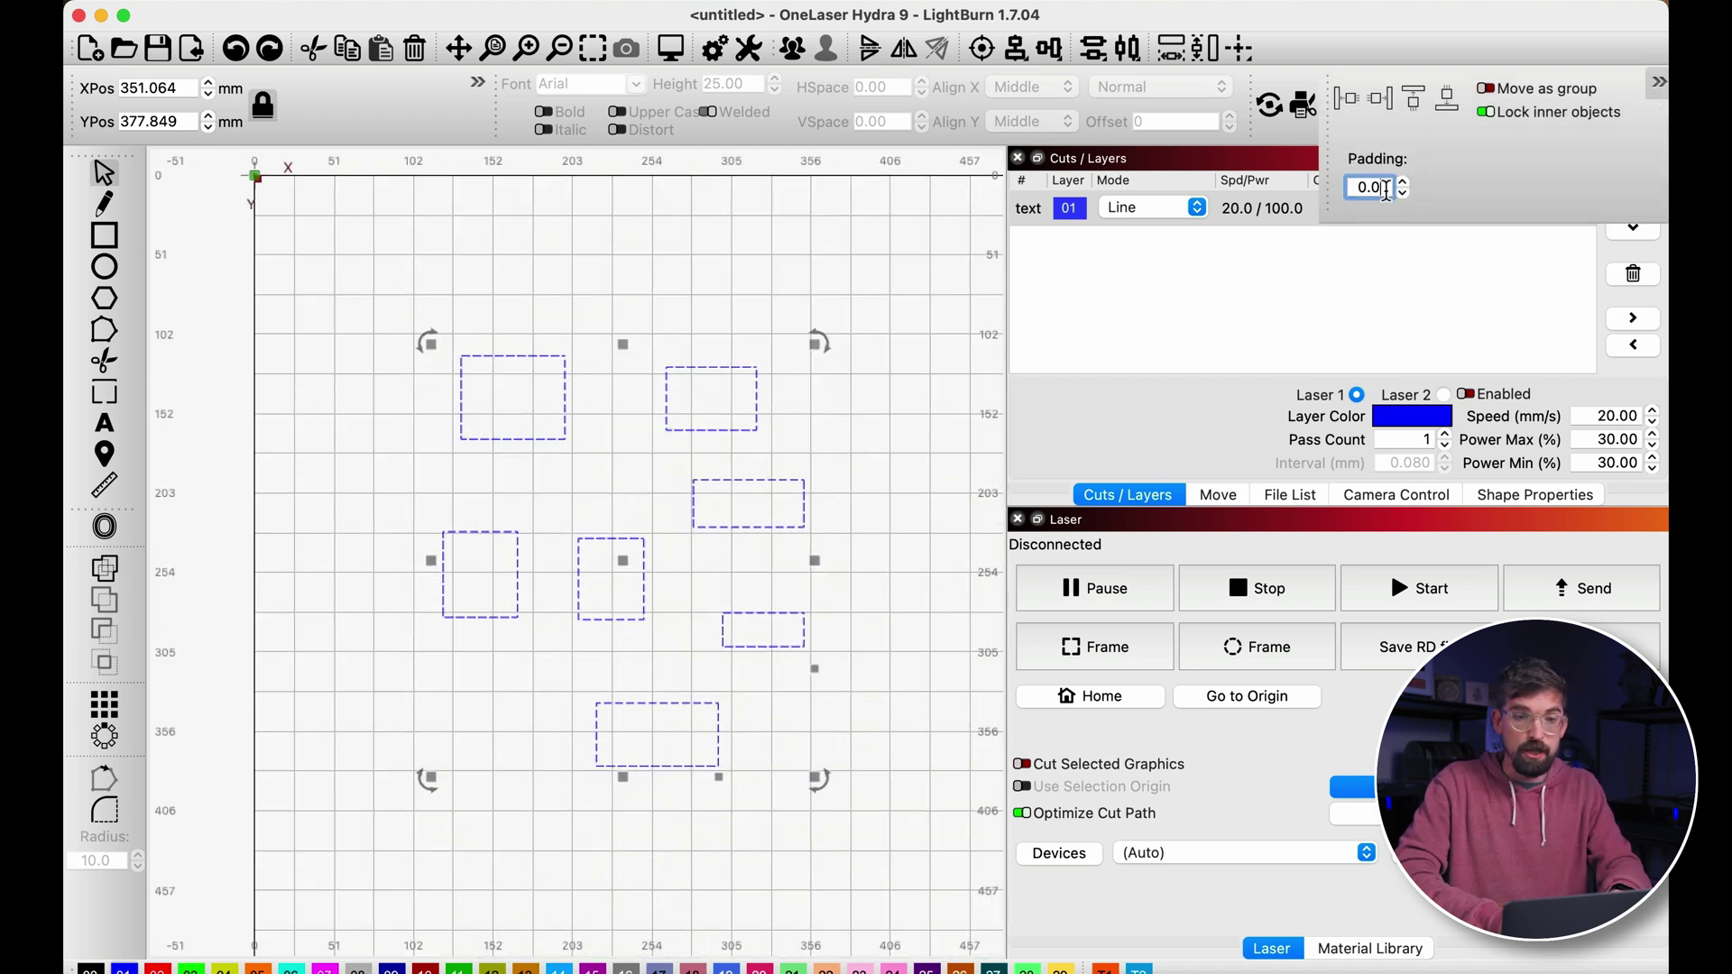
pyautogui.write('1')
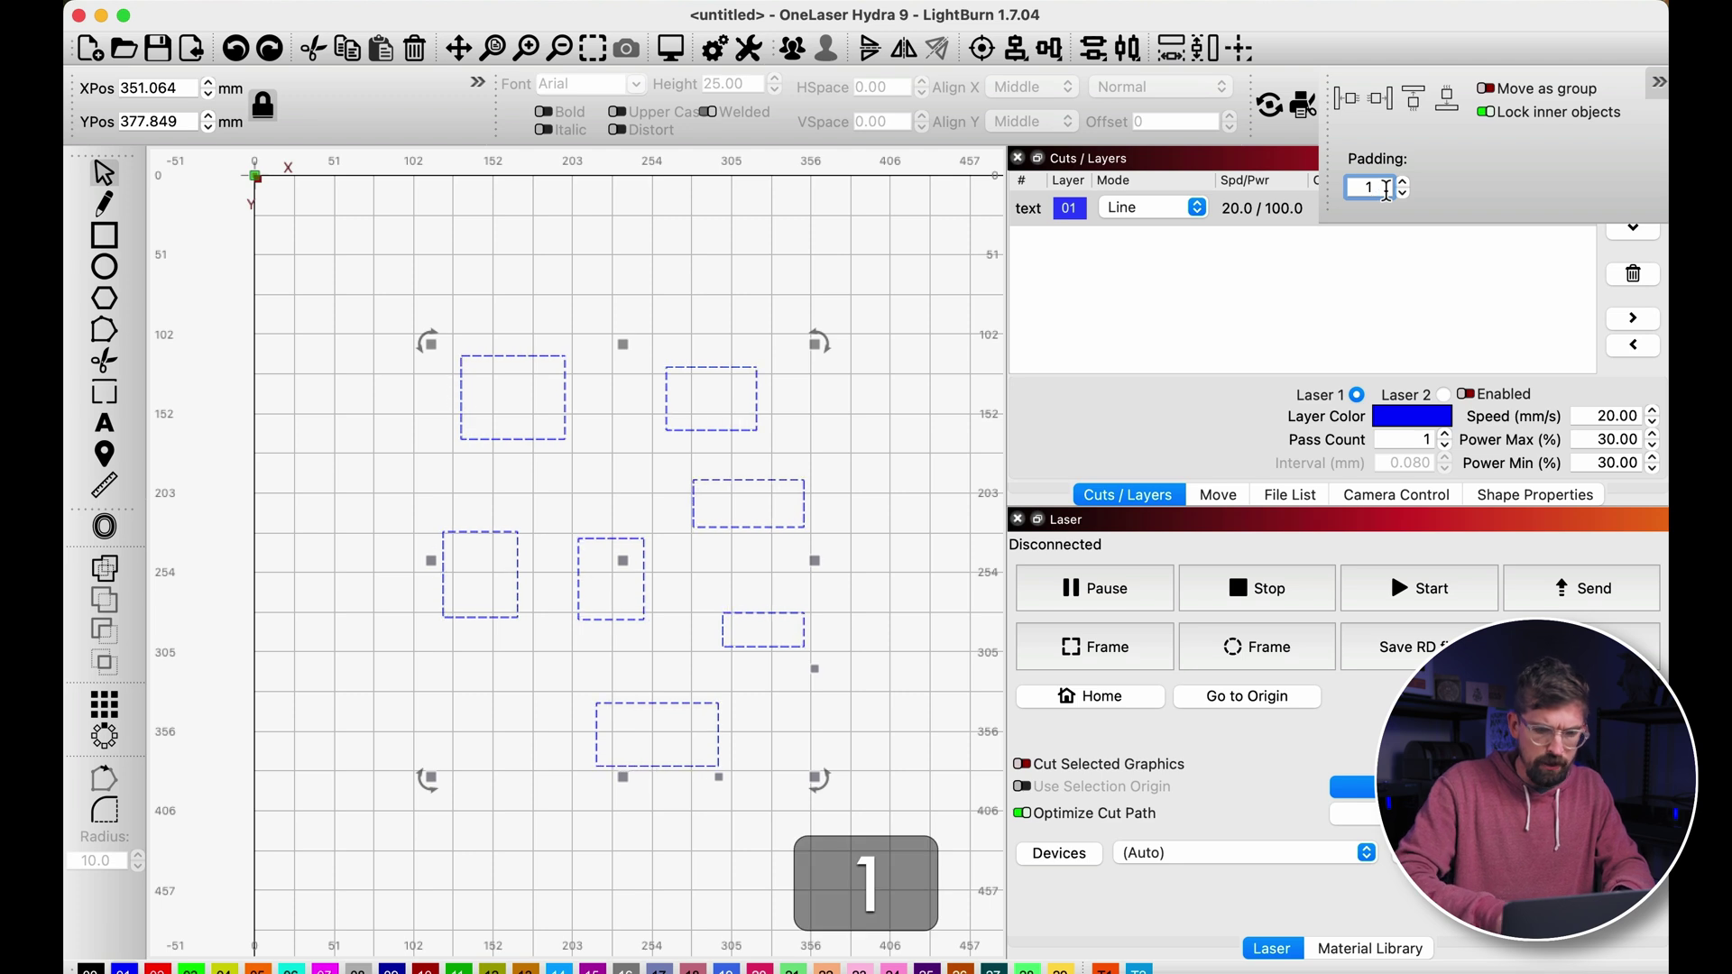
pyautogui.press('BackSpace')
pyautogui.write('2')
pyautogui.press('BackSpace')
pyautogui.write('4')
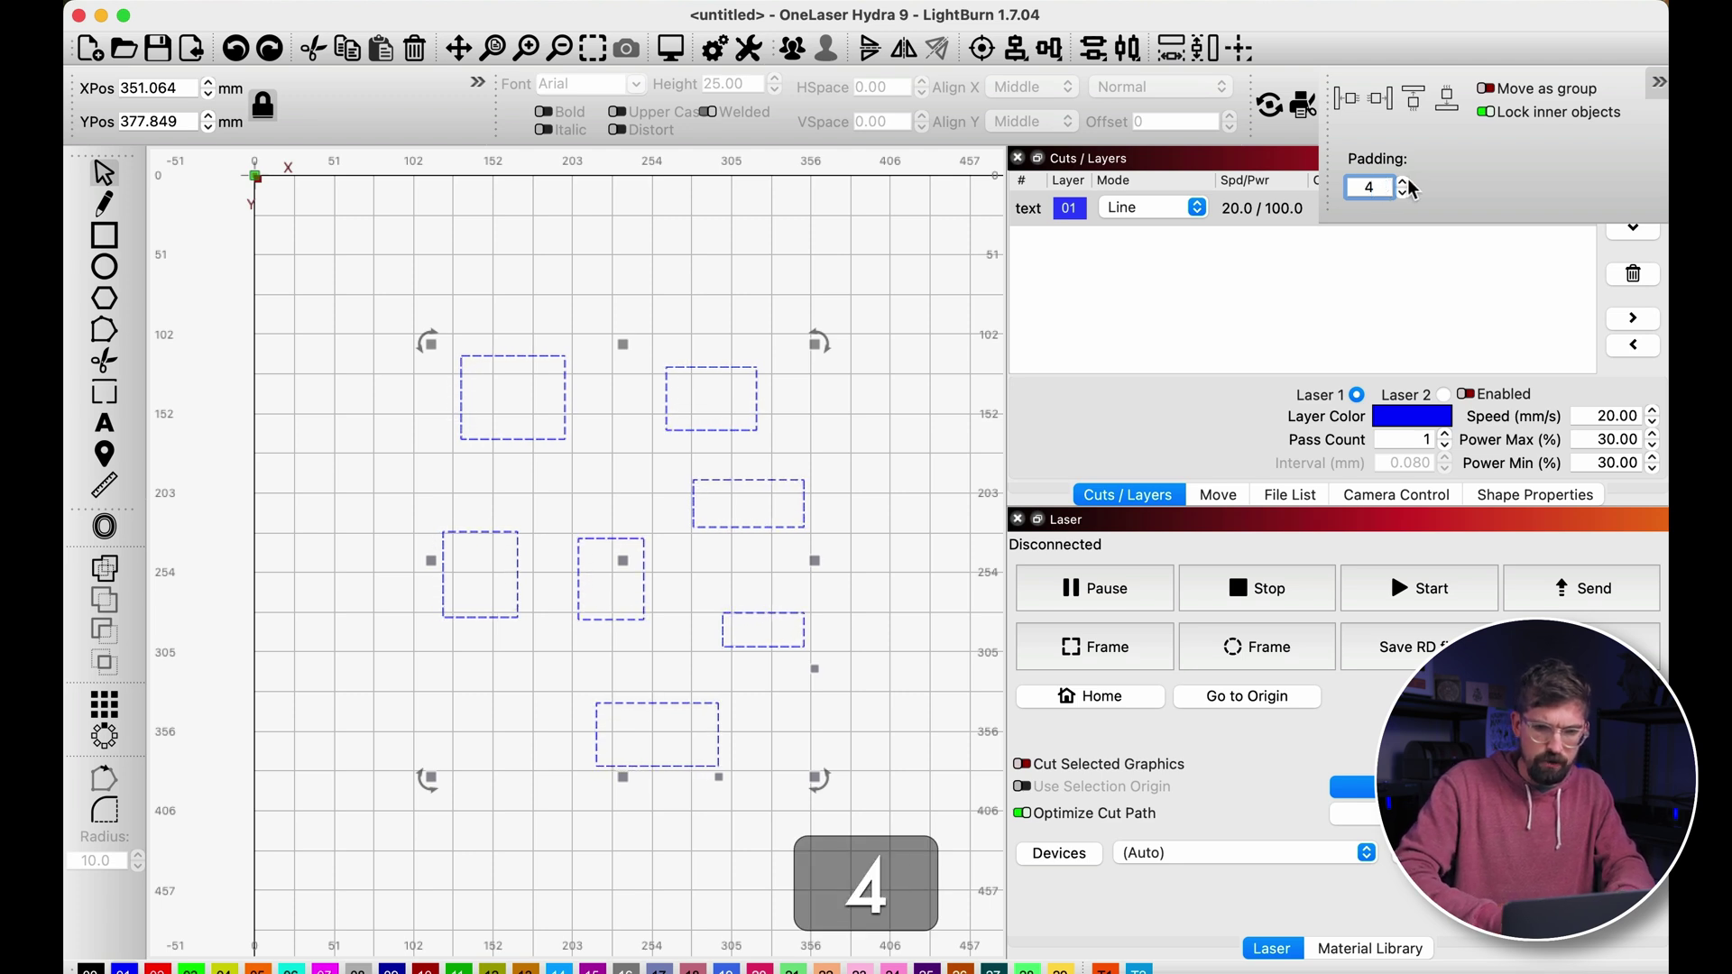
pyautogui.press('BackSpace')
pyautogui.write('5')
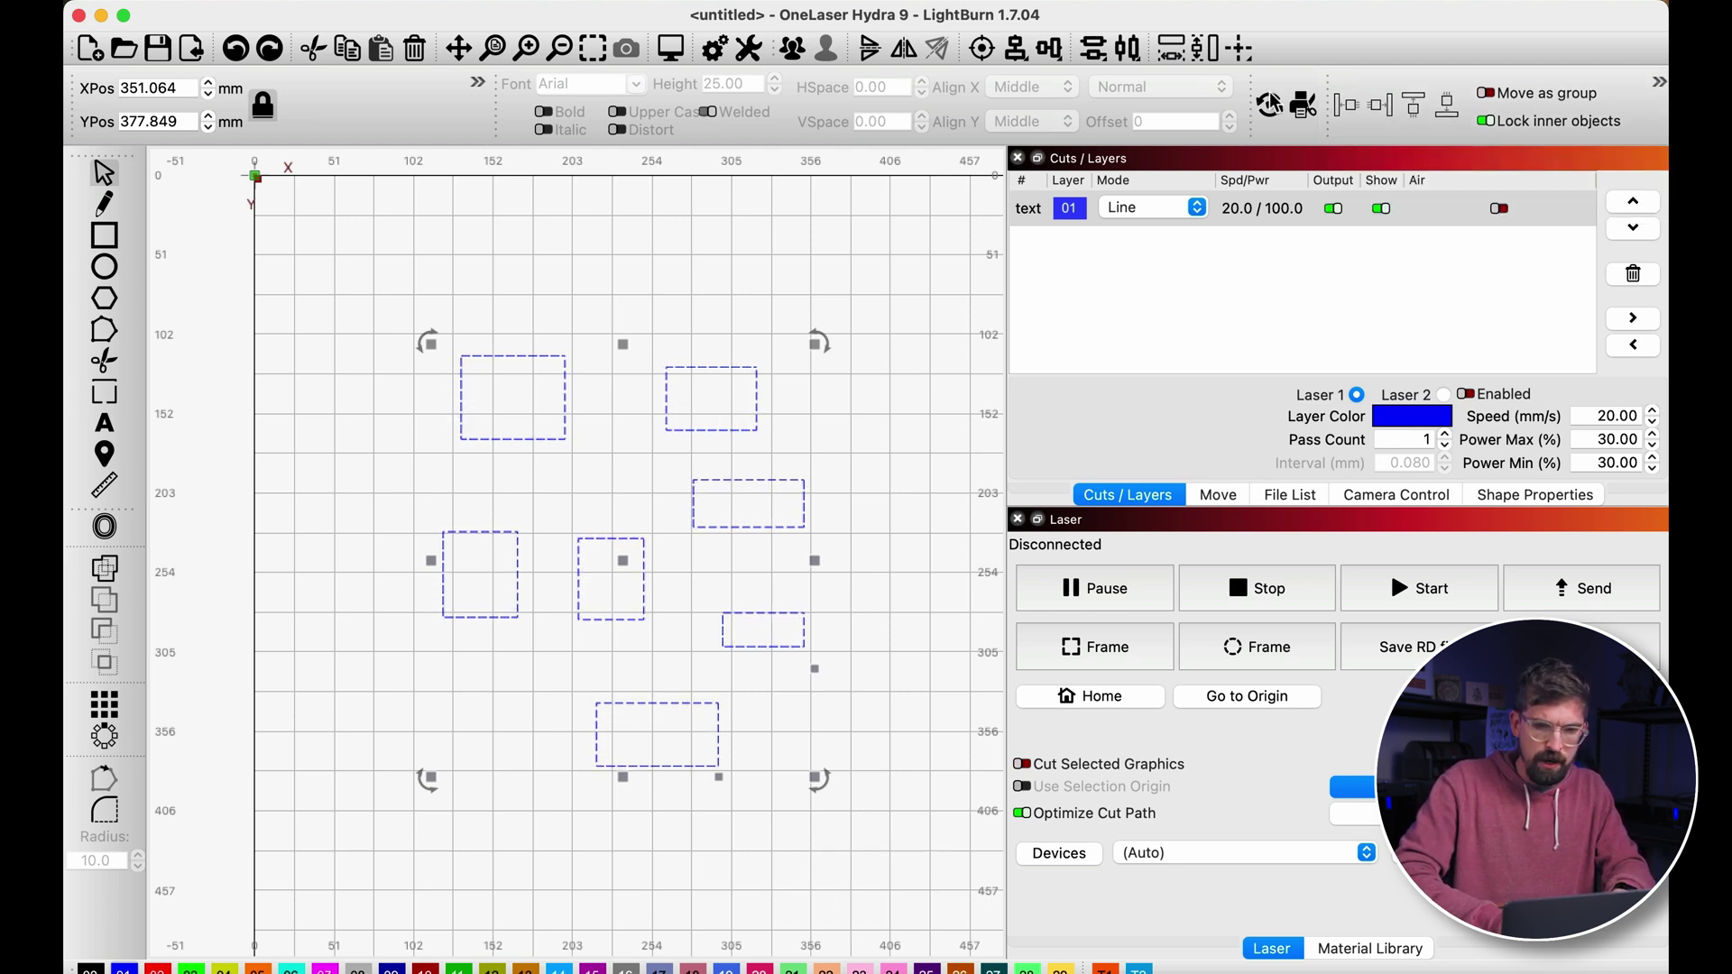
# - Dock the selected rectangles individually to the left and top edges with the padding applied
pyautogui.click(1345, 106)
pyautogui.scroll(2, 385, 505)
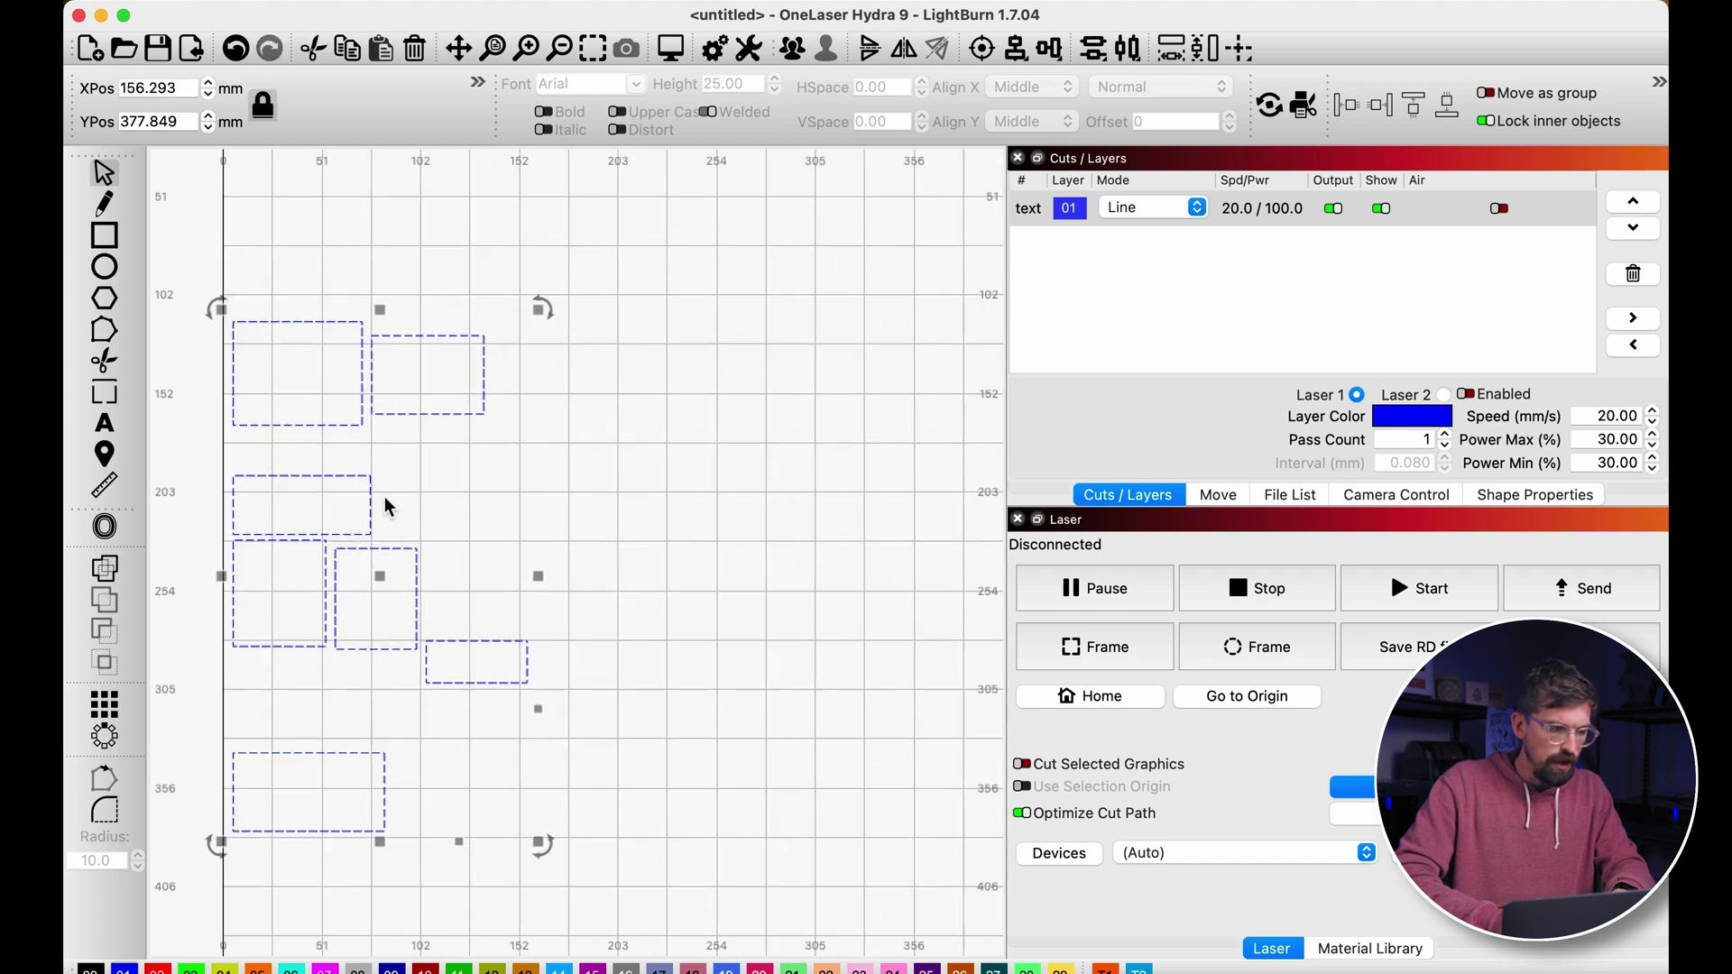
pyautogui.scroll(3, 384, 505)
pyautogui.scroll(-4, 344, 263)
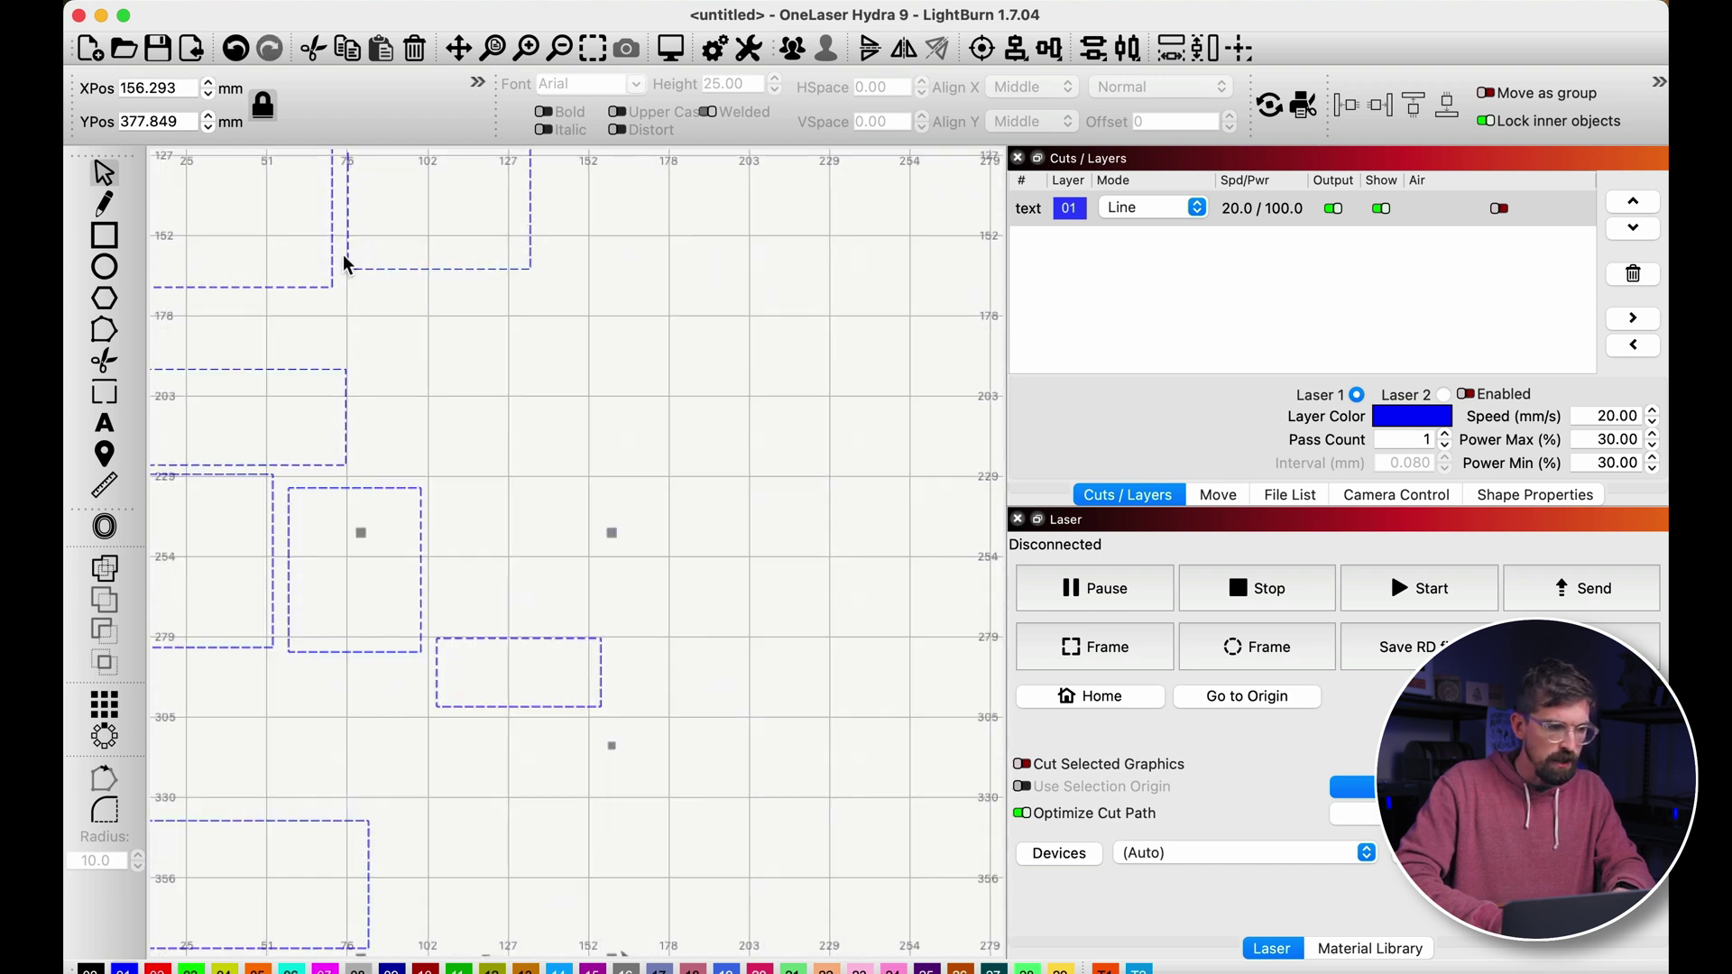
pyautogui.scroll(-2, 537, 411)
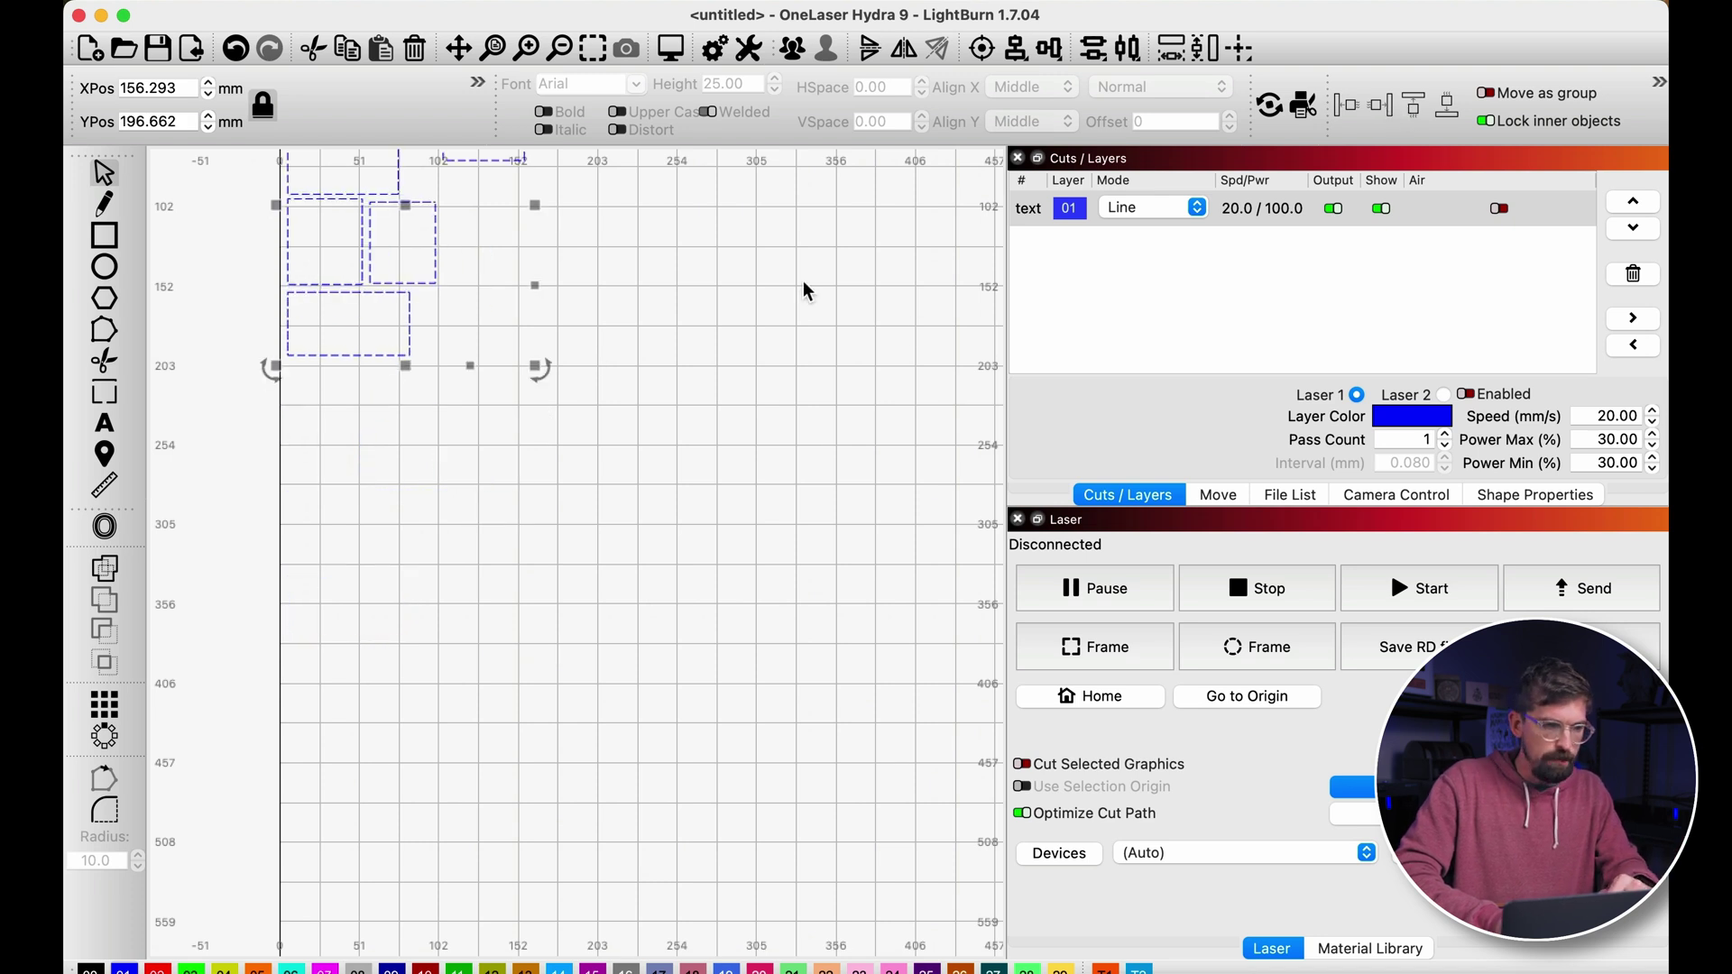
# - Delete all the rectangles and draw one new rectangle about 160 mm wide and 58 mm high near the workspace origin
pyautogui.press('Delete')
pyautogui.press('super+r')
pyautogui.moveTo(501, 394); pyautogui.dragTo(779, 495)
# - Add the text DOCKING inside the rectangle in 25 mm high Arial
pyautogui.click(106, 427)
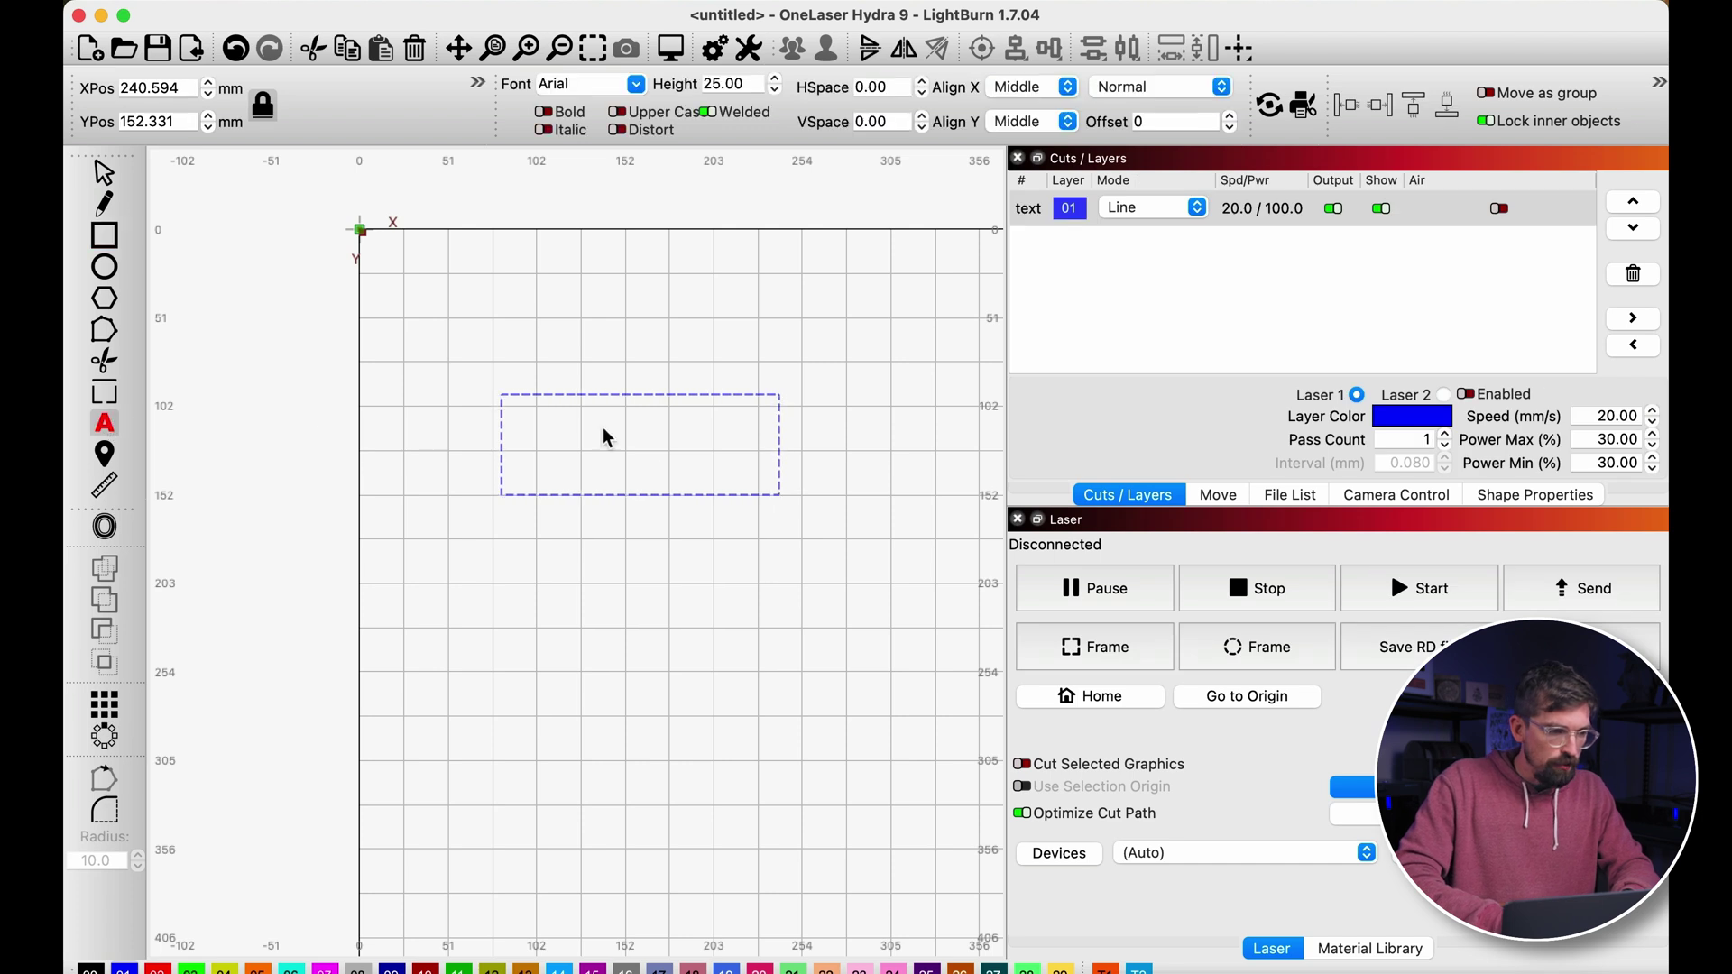
pyautogui.write('DOCKING')
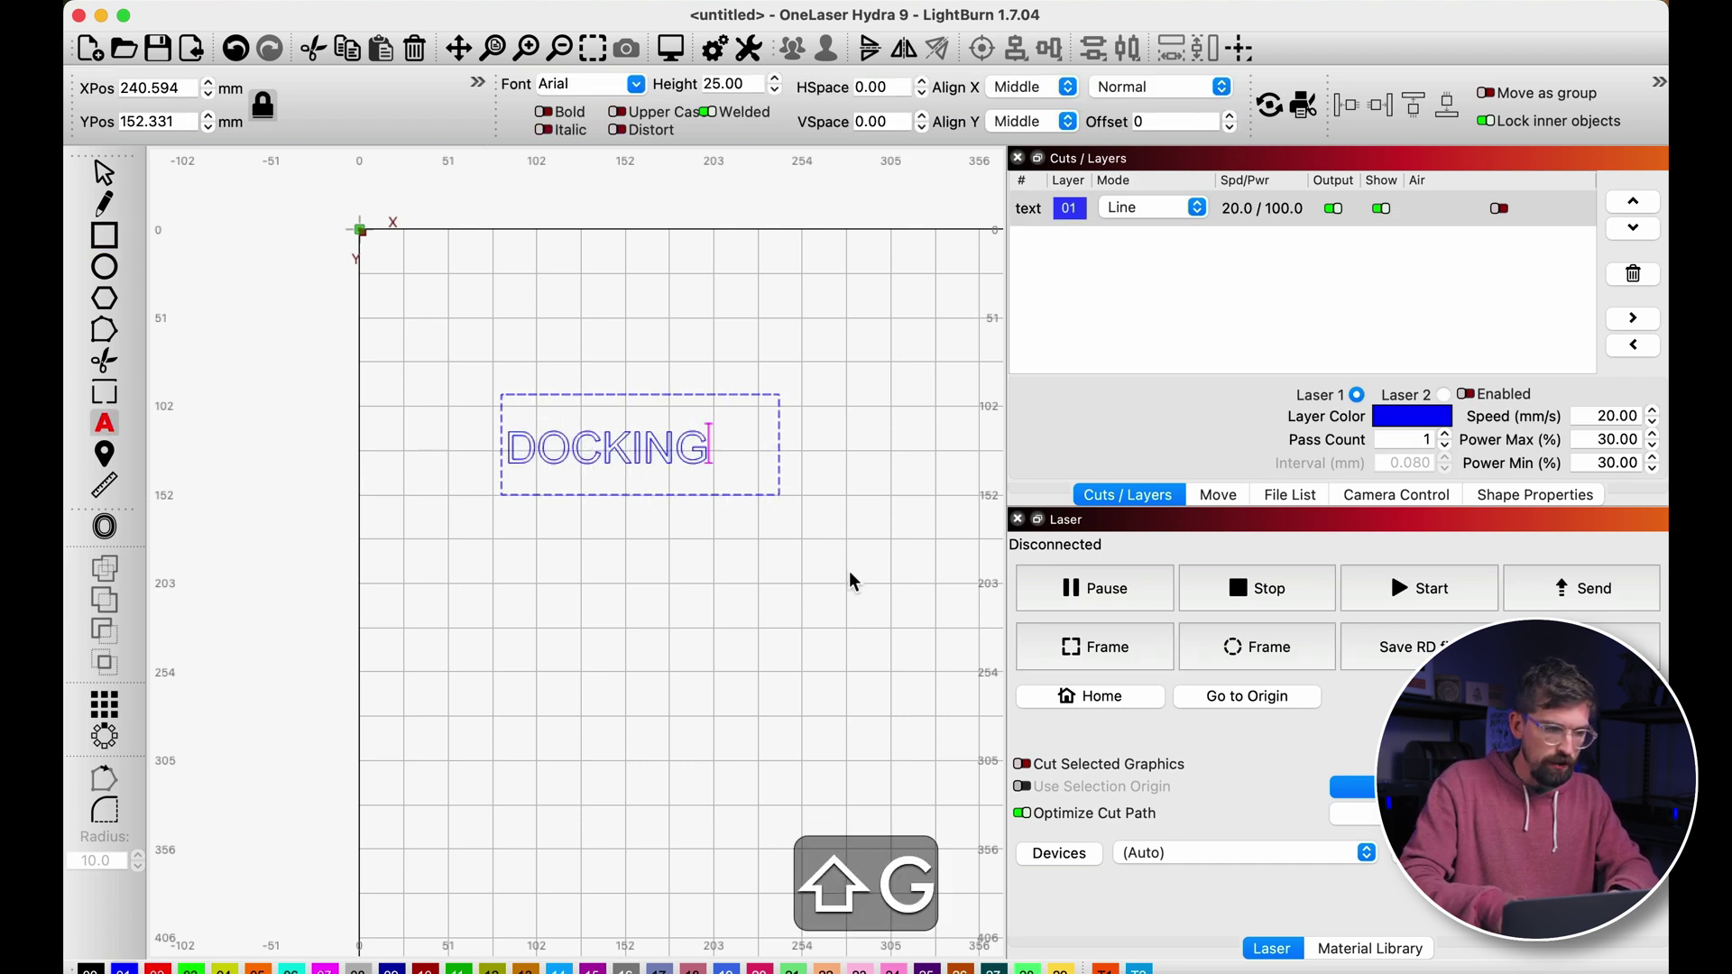
pyautogui.press('Escape')
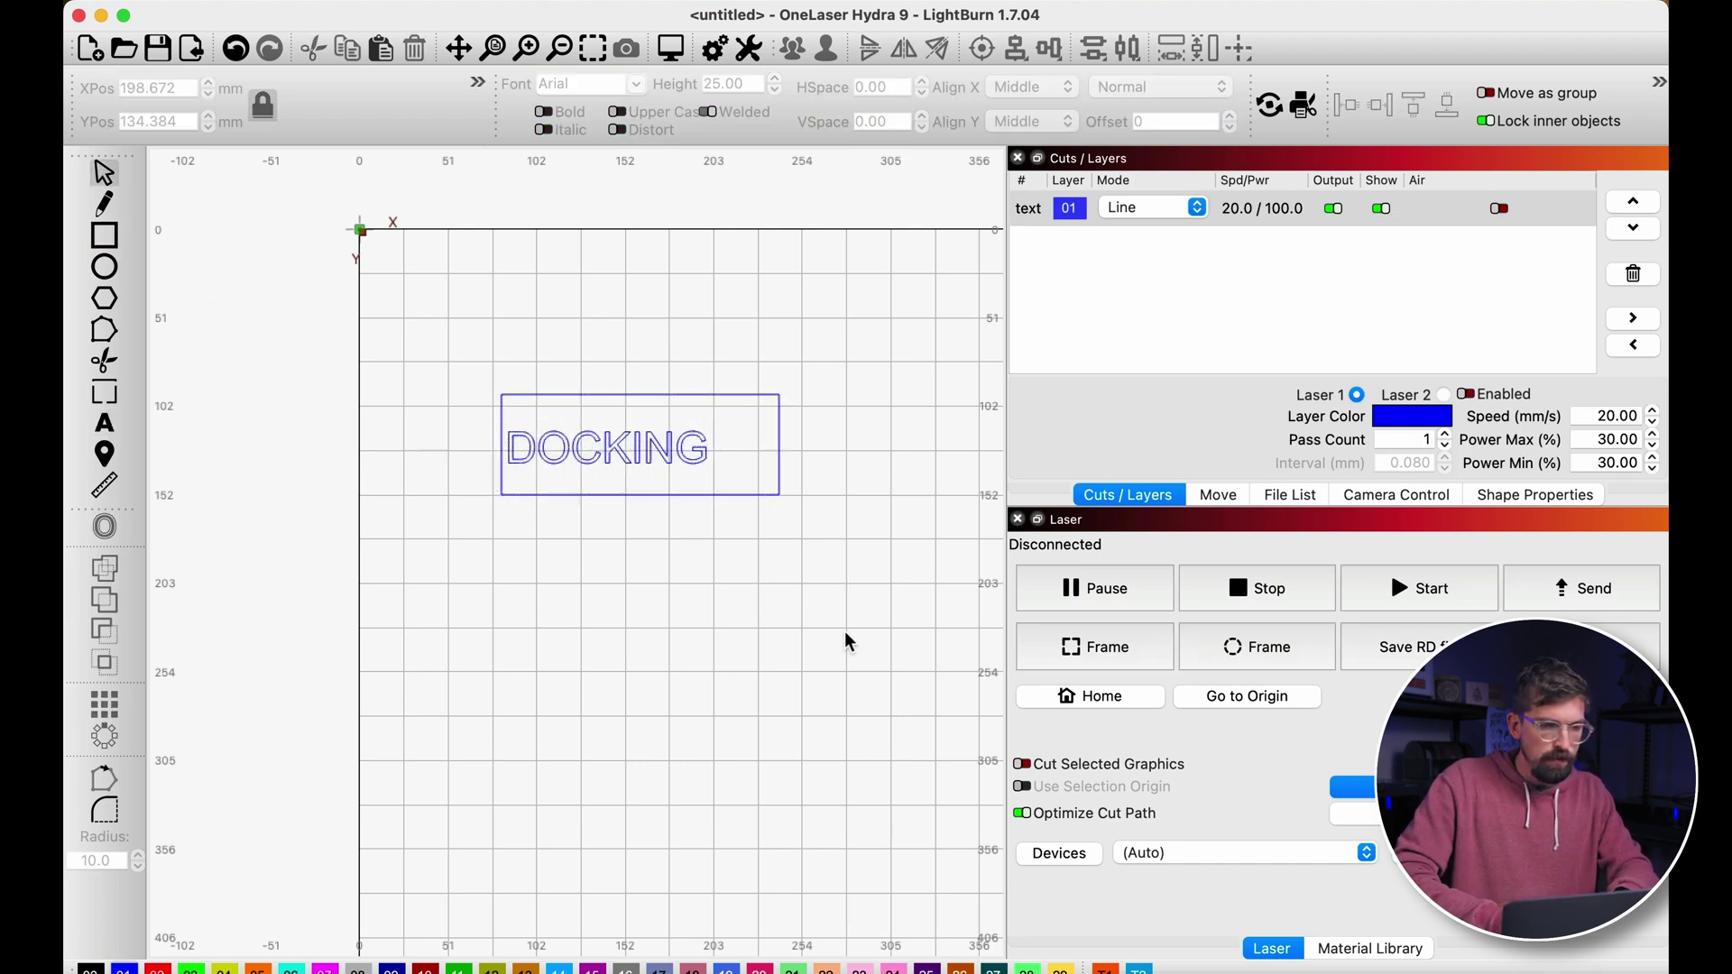
# - Center the rectangle and the DOCKING text on each other both ways and dock them left with Lock inner objects on
pyautogui.press('super+z')
pyautogui.click(1034, 58)
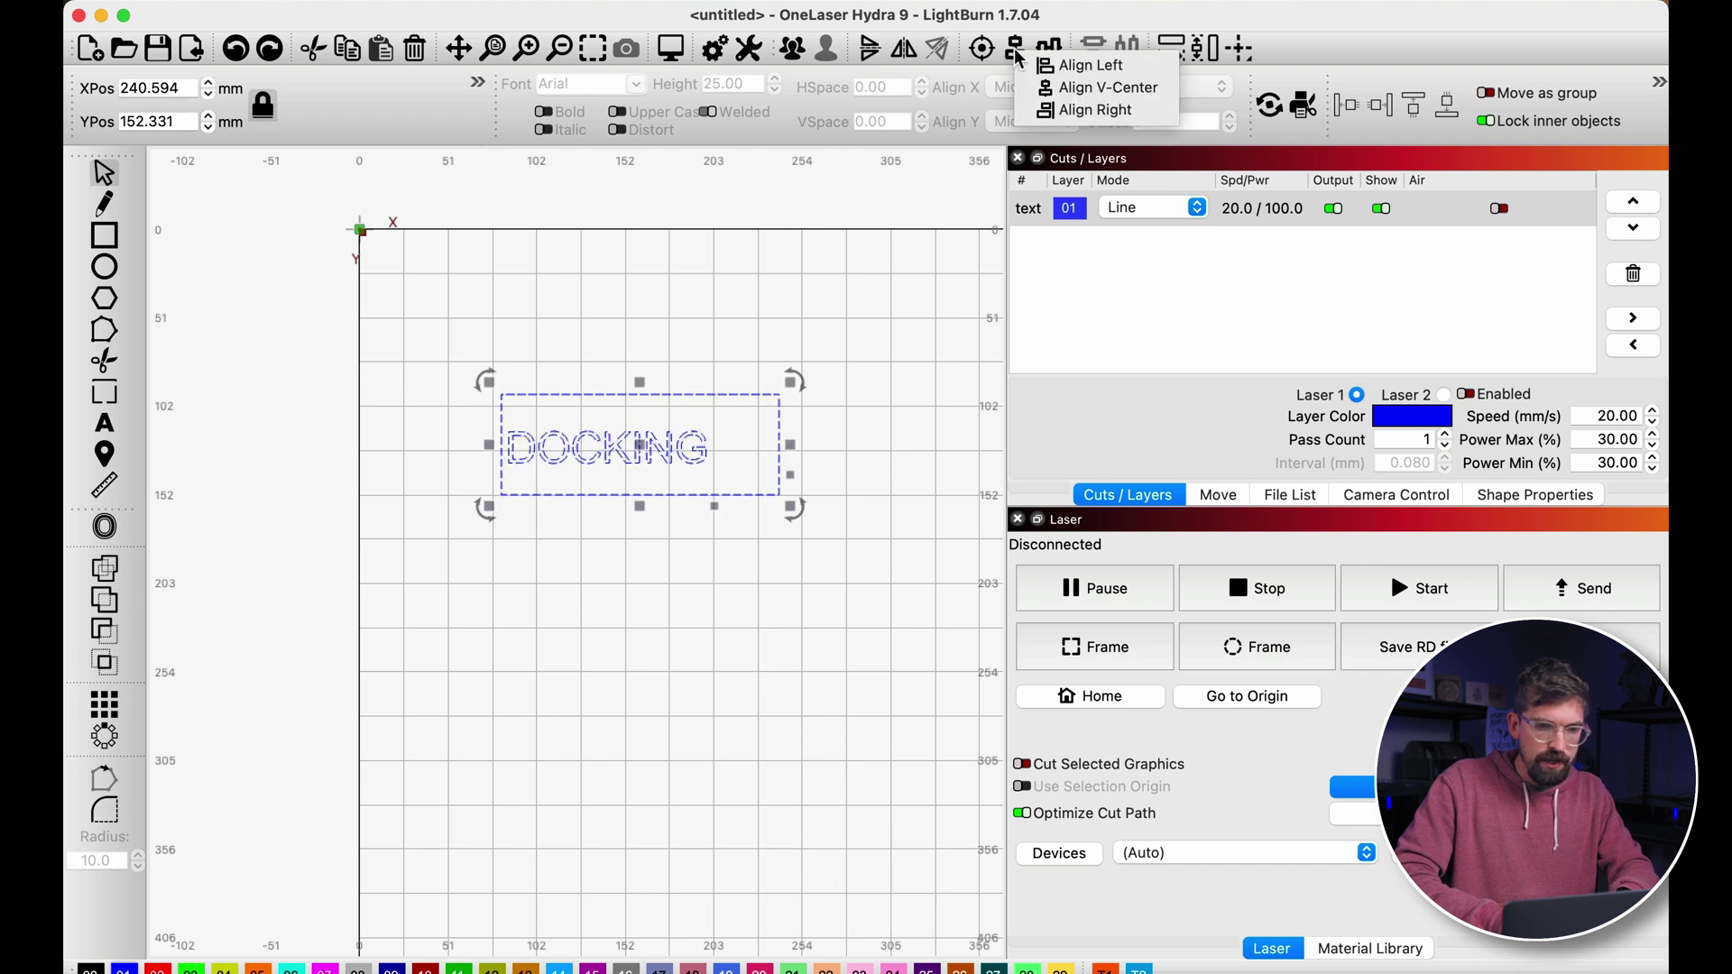
pyautogui.click(1101, 54)
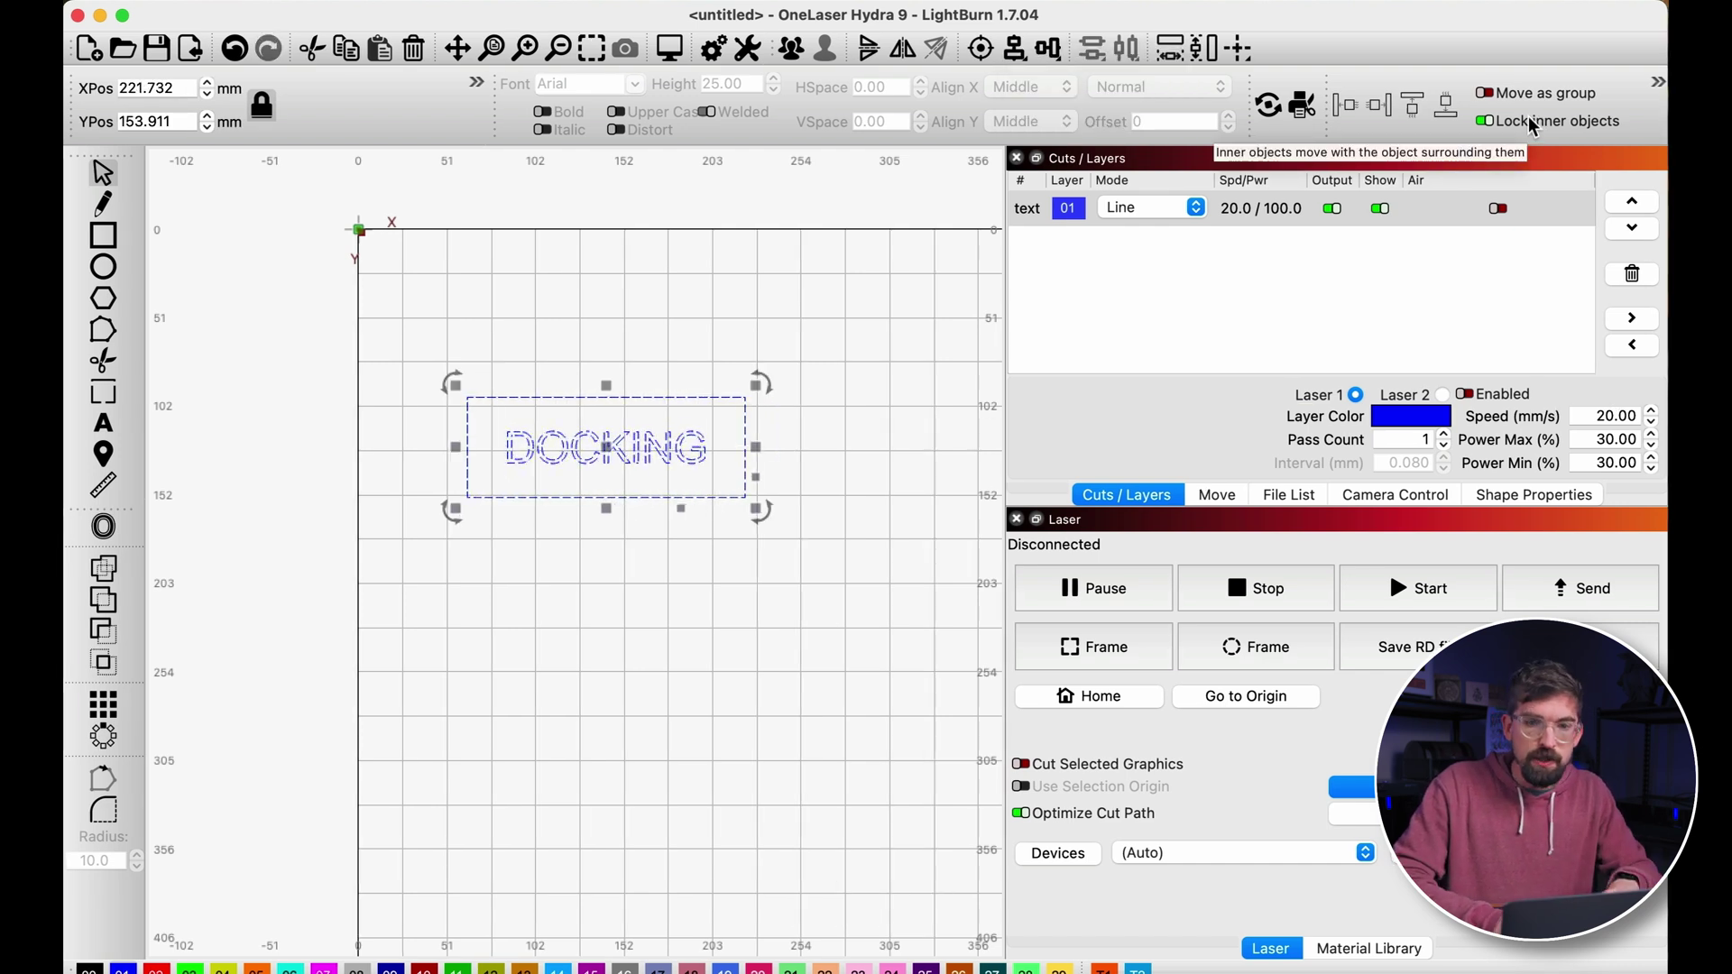
pyautogui.click(1343, 110)
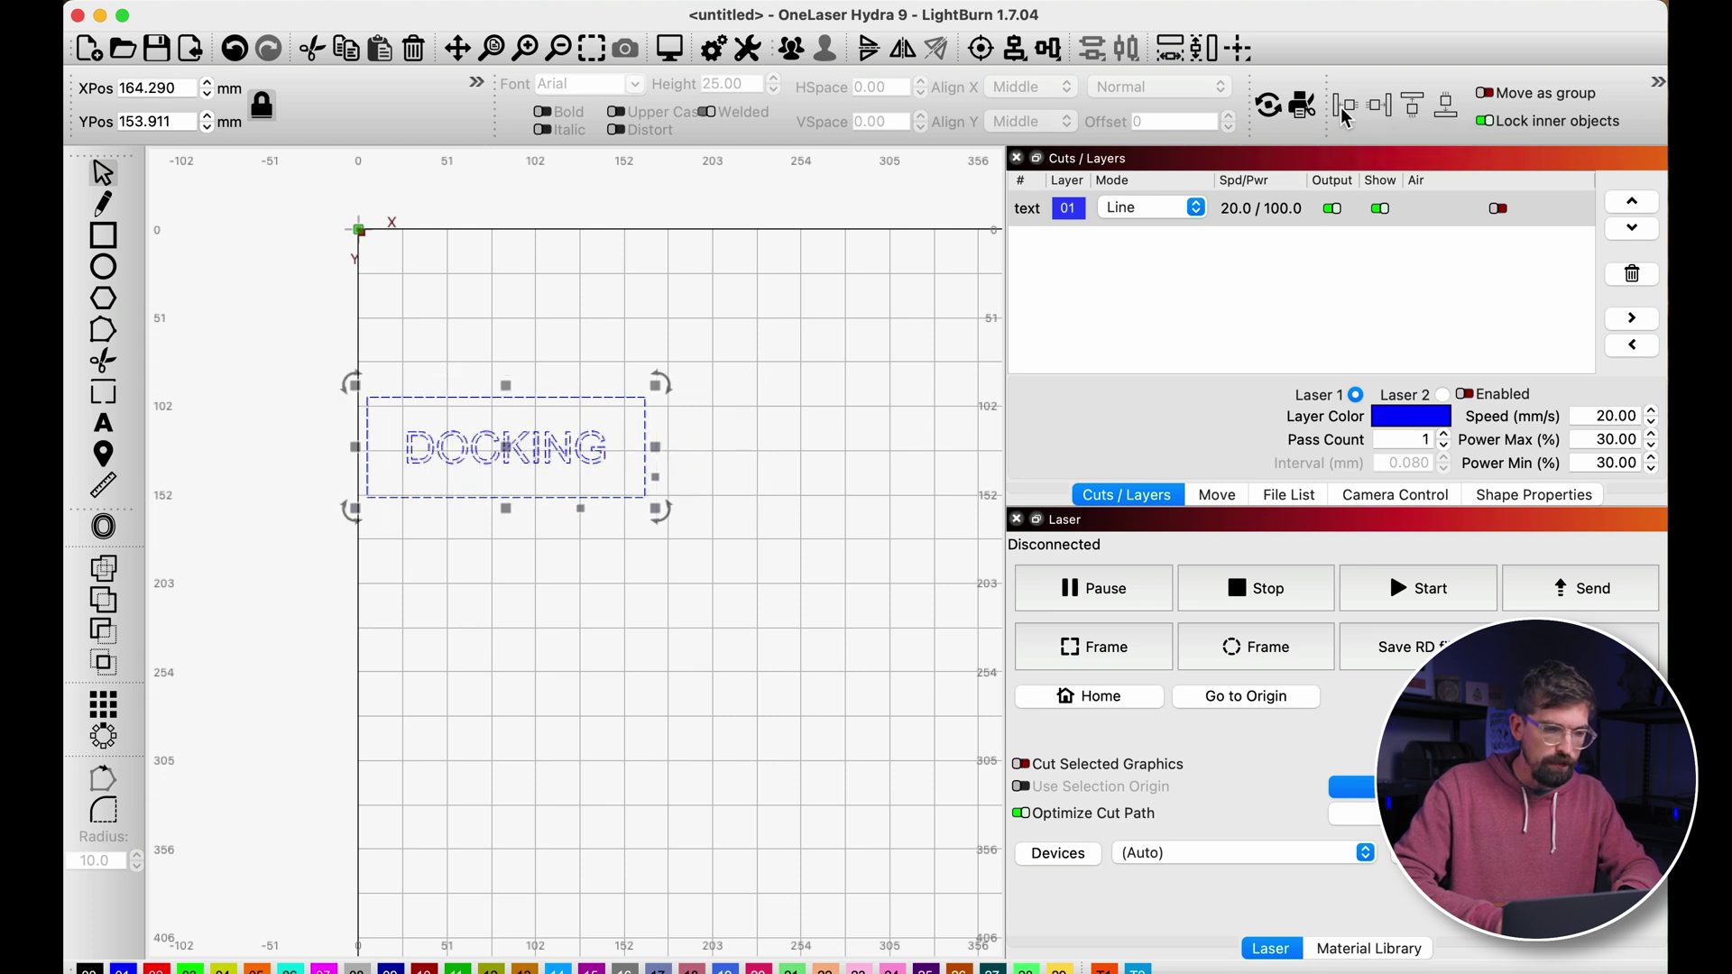
pyautogui.click(678, 611)
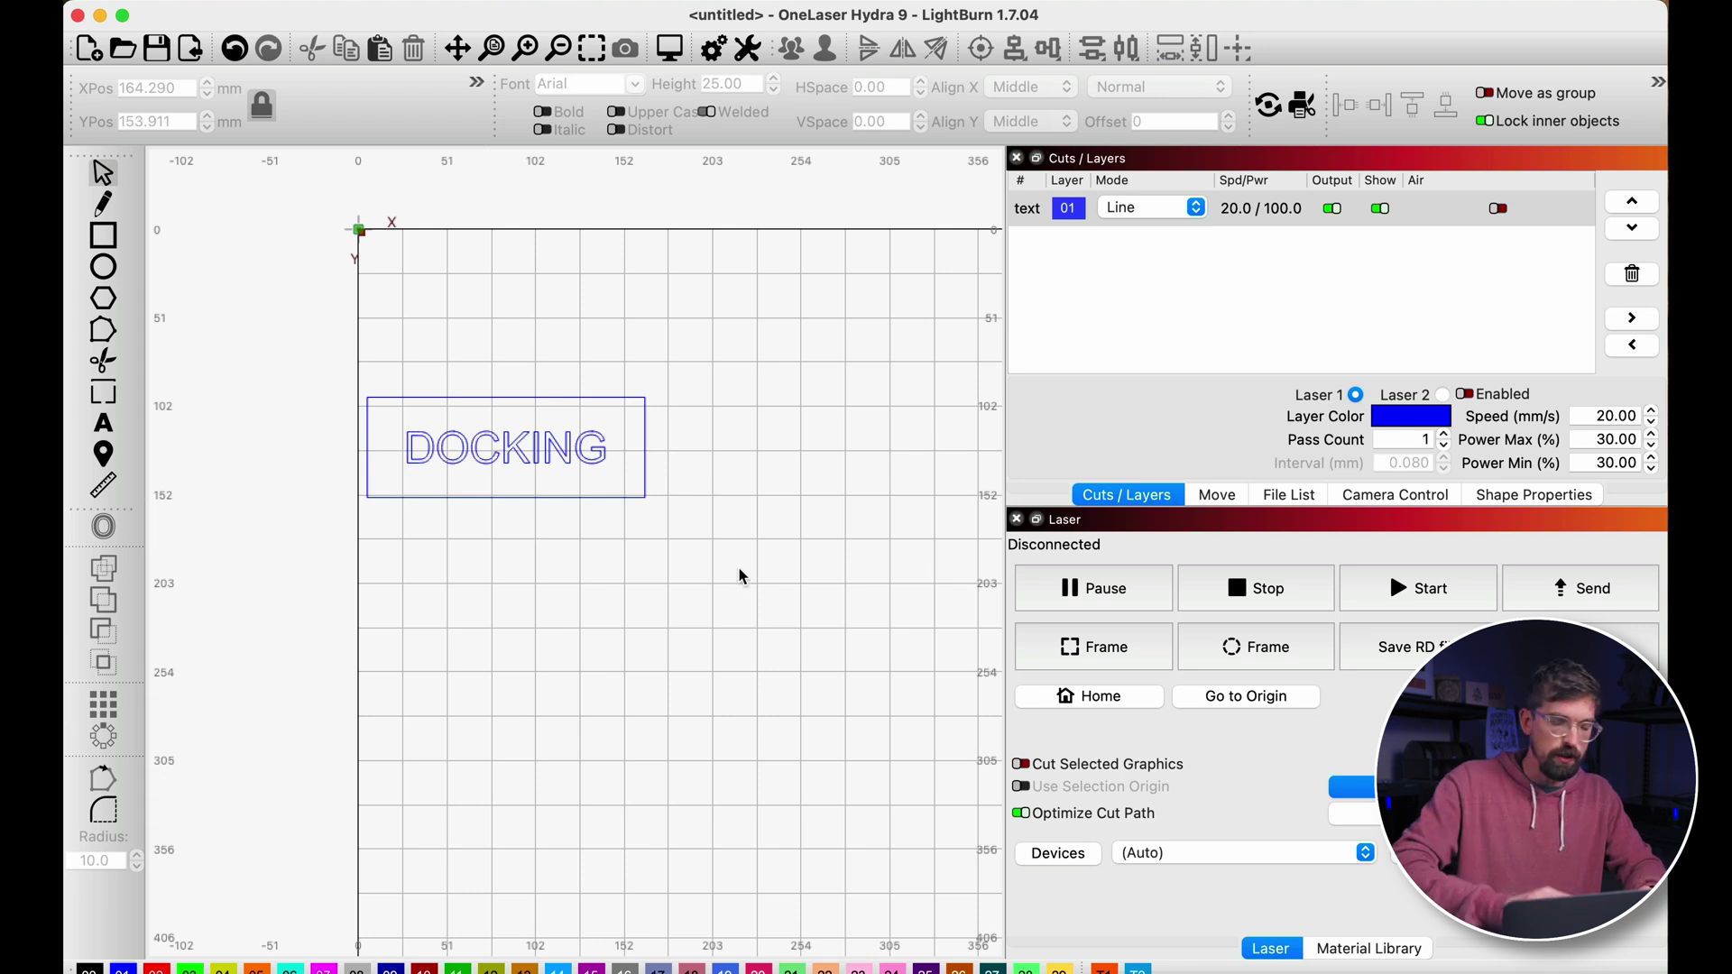
# - Move the rectangle and text about 91 mm to the right and dock them left again with Lock inner objects turned off
pyautogui.moveTo(812, 566); pyautogui.dragTo(435, 365)
pyautogui.moveTo(502, 448); pyautogui.dragTo(665, 457)
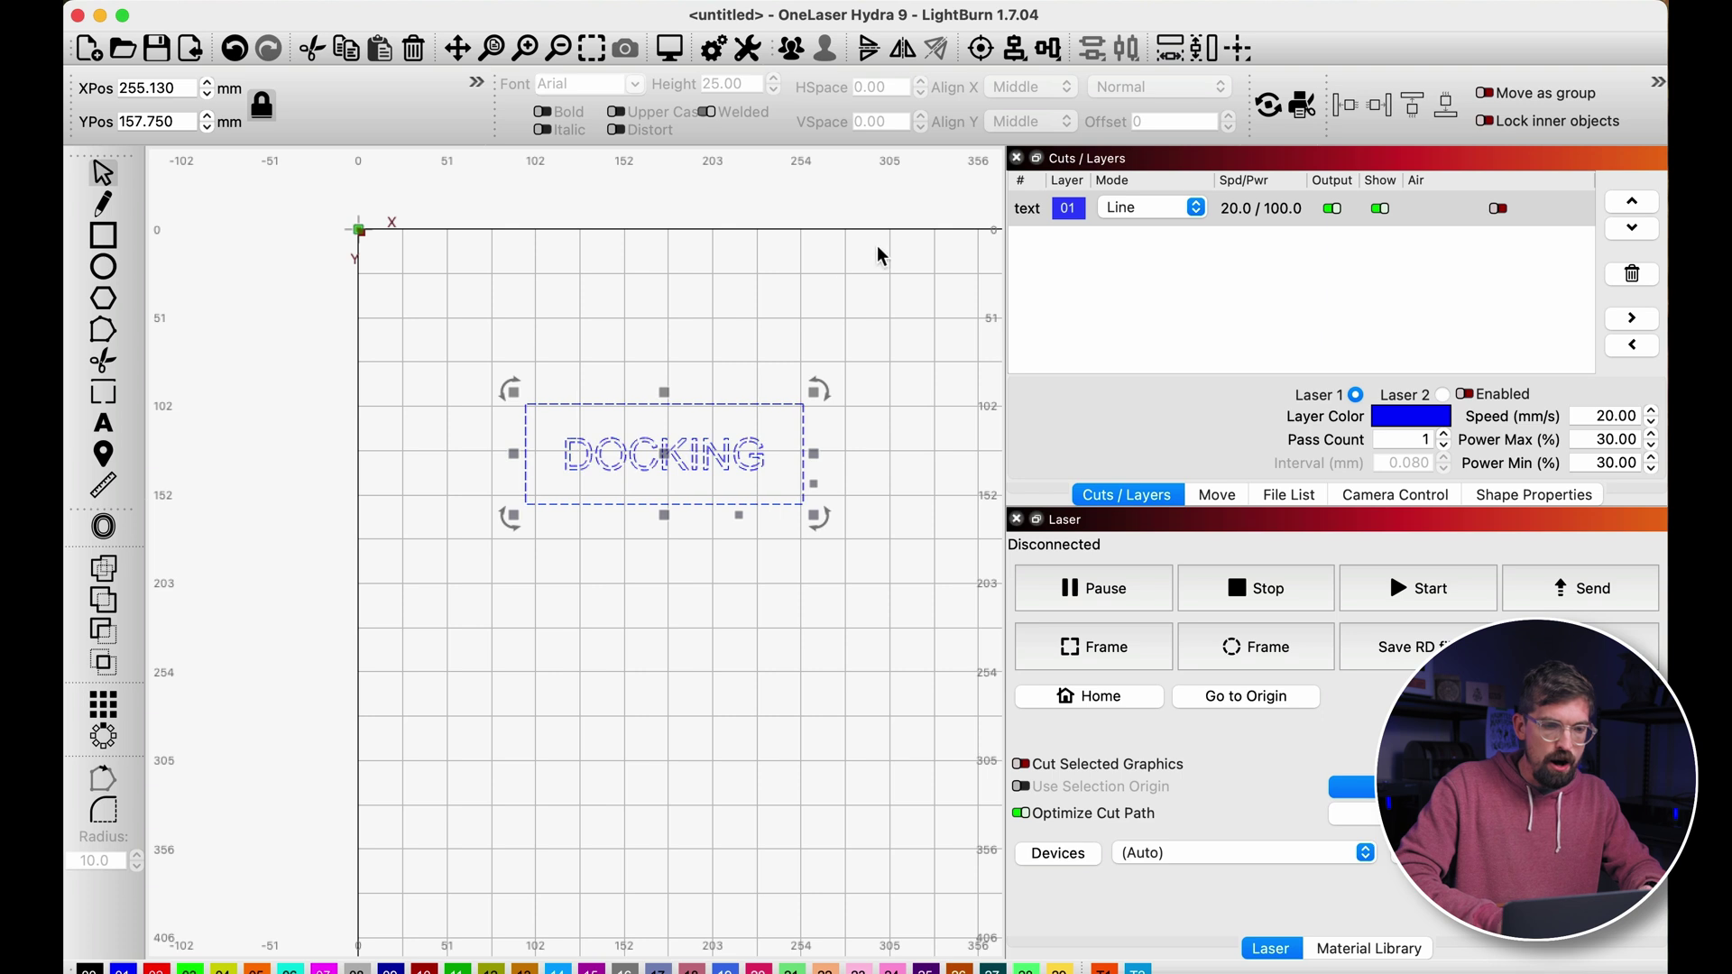
pyautogui.click(820, 263)
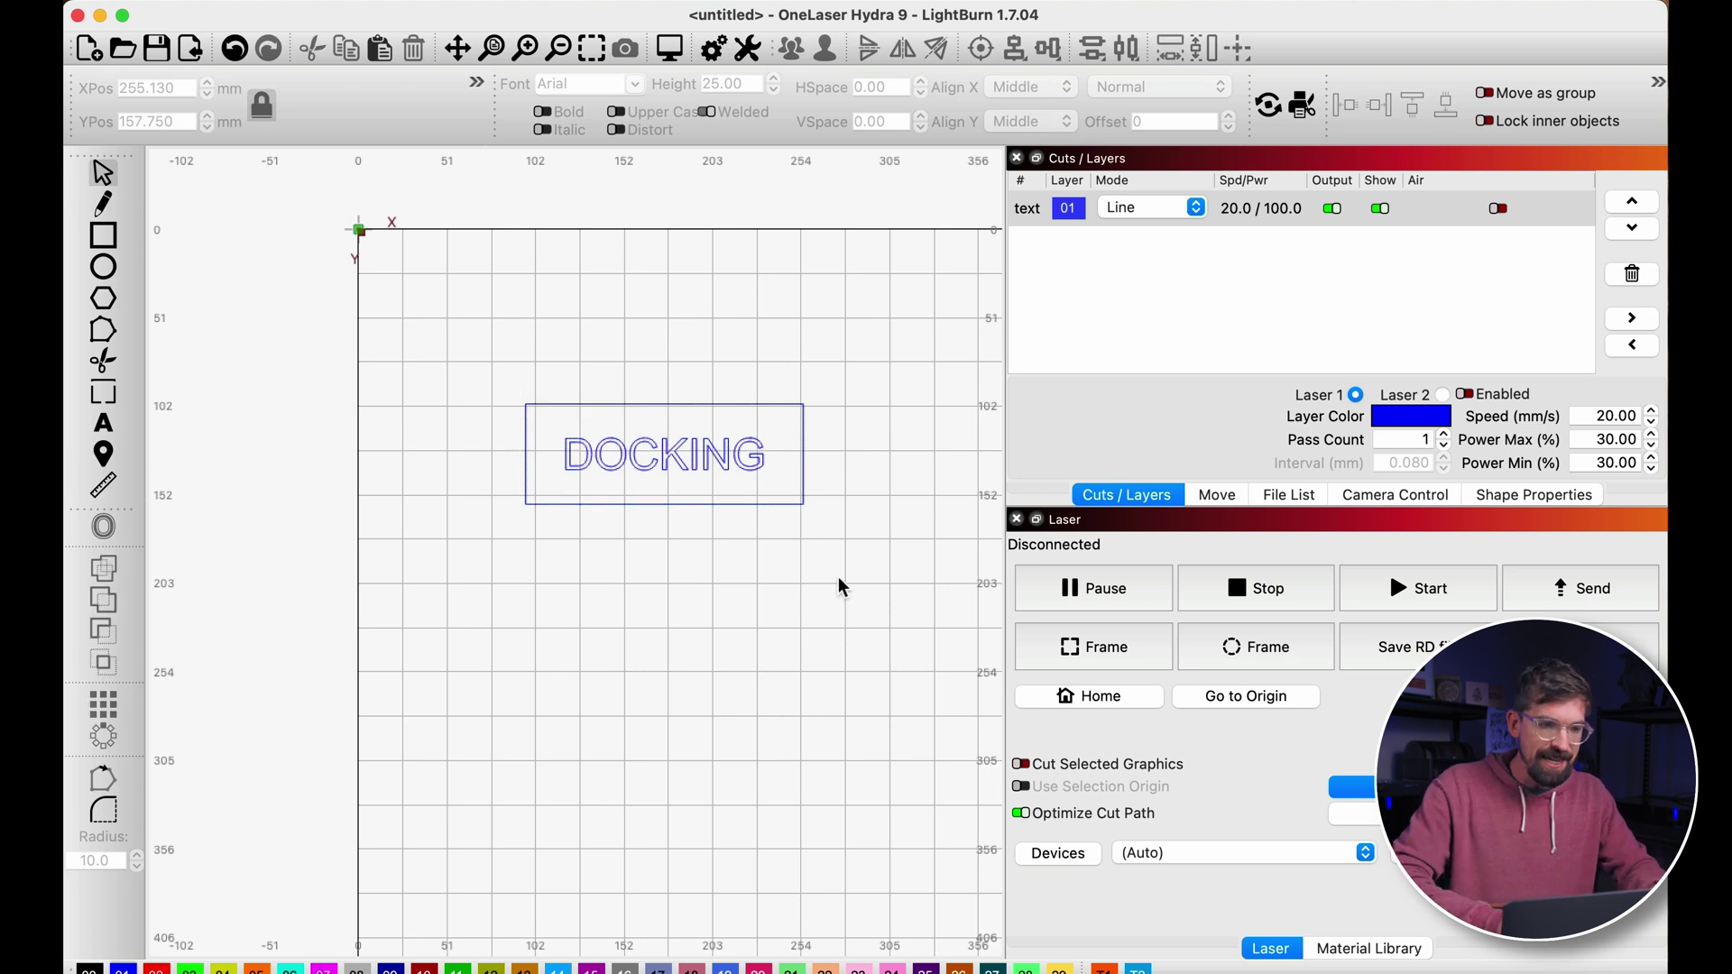
pyautogui.click(725, 448)
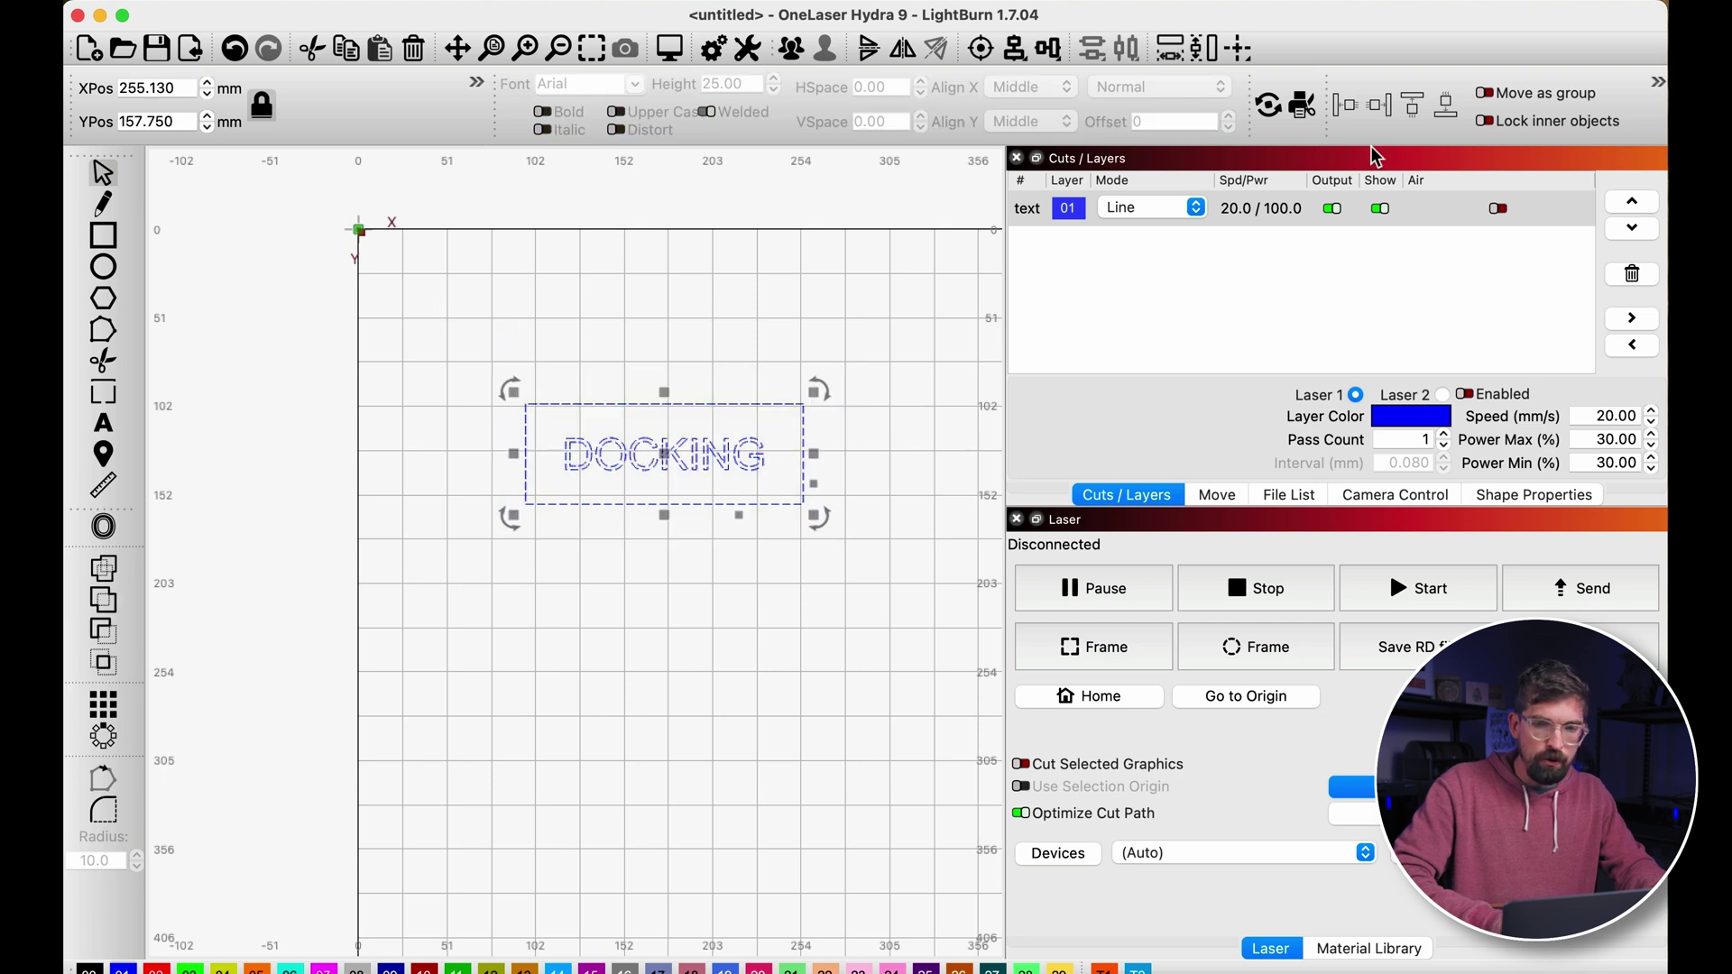
pyautogui.click(1346, 108)
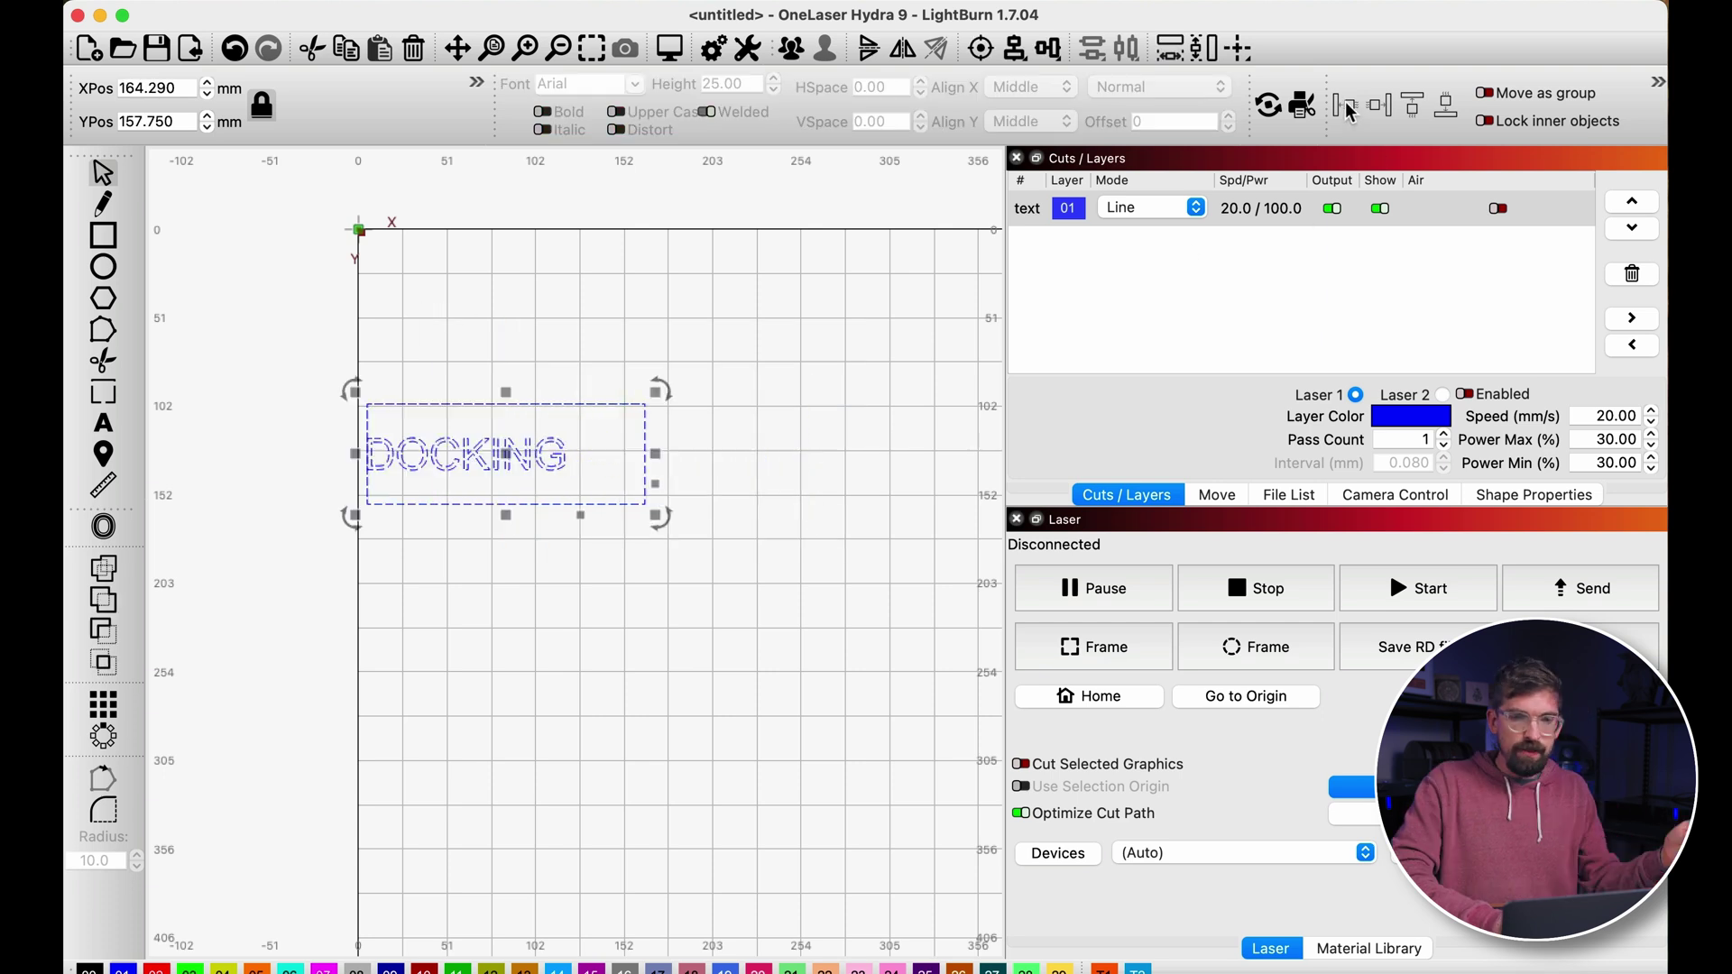
# - Set the docking padding to 0 and dock the rectangle and text flush to the workspace's left edge
pyautogui.click(1657, 82)
pyautogui.doubleClick(1369, 186)
pyautogui.write('0')
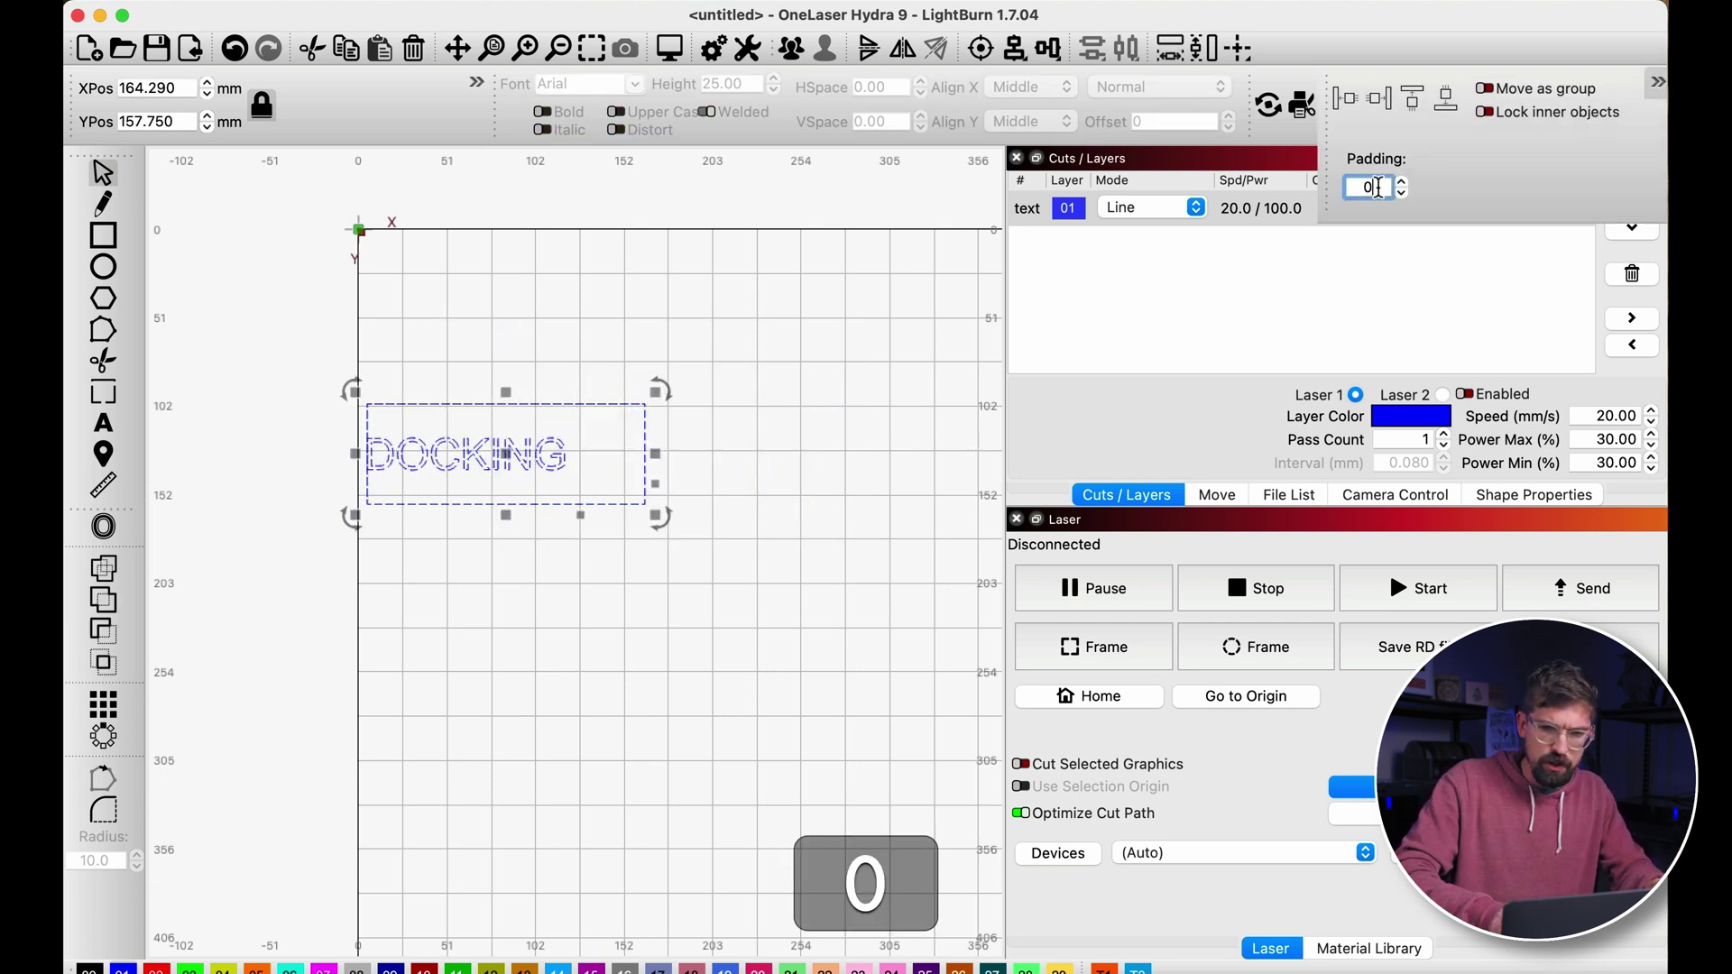
pyautogui.click(1344, 110)
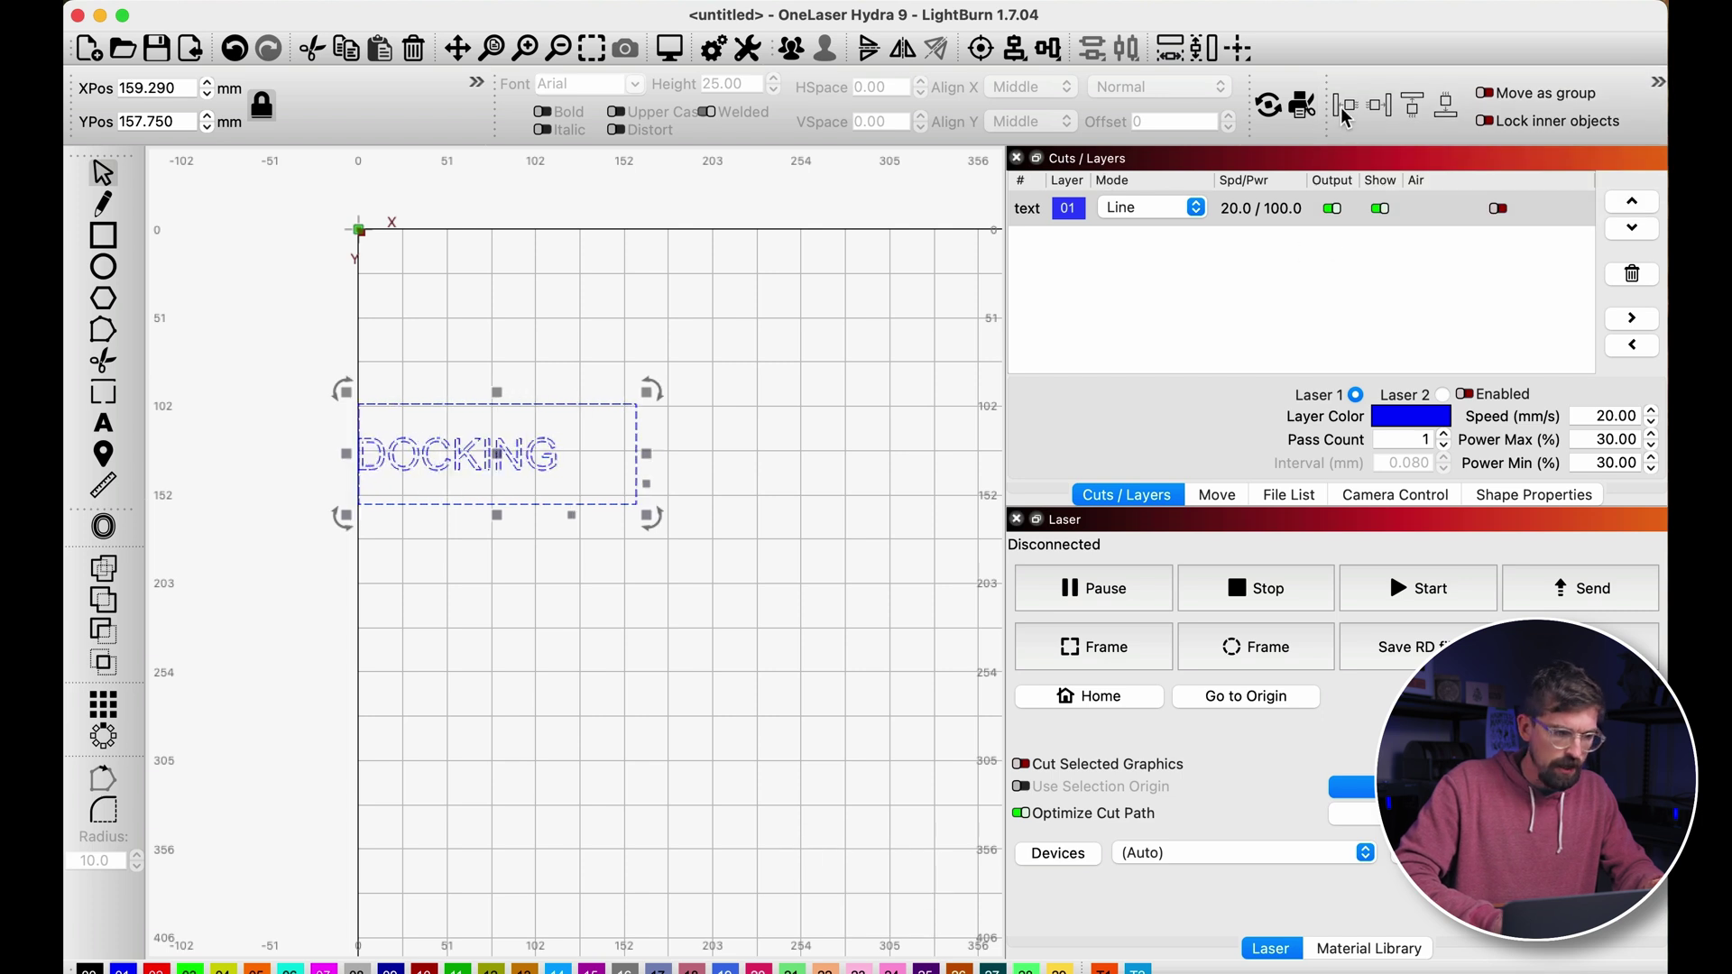
pyautogui.scroll(4, 406, 451)
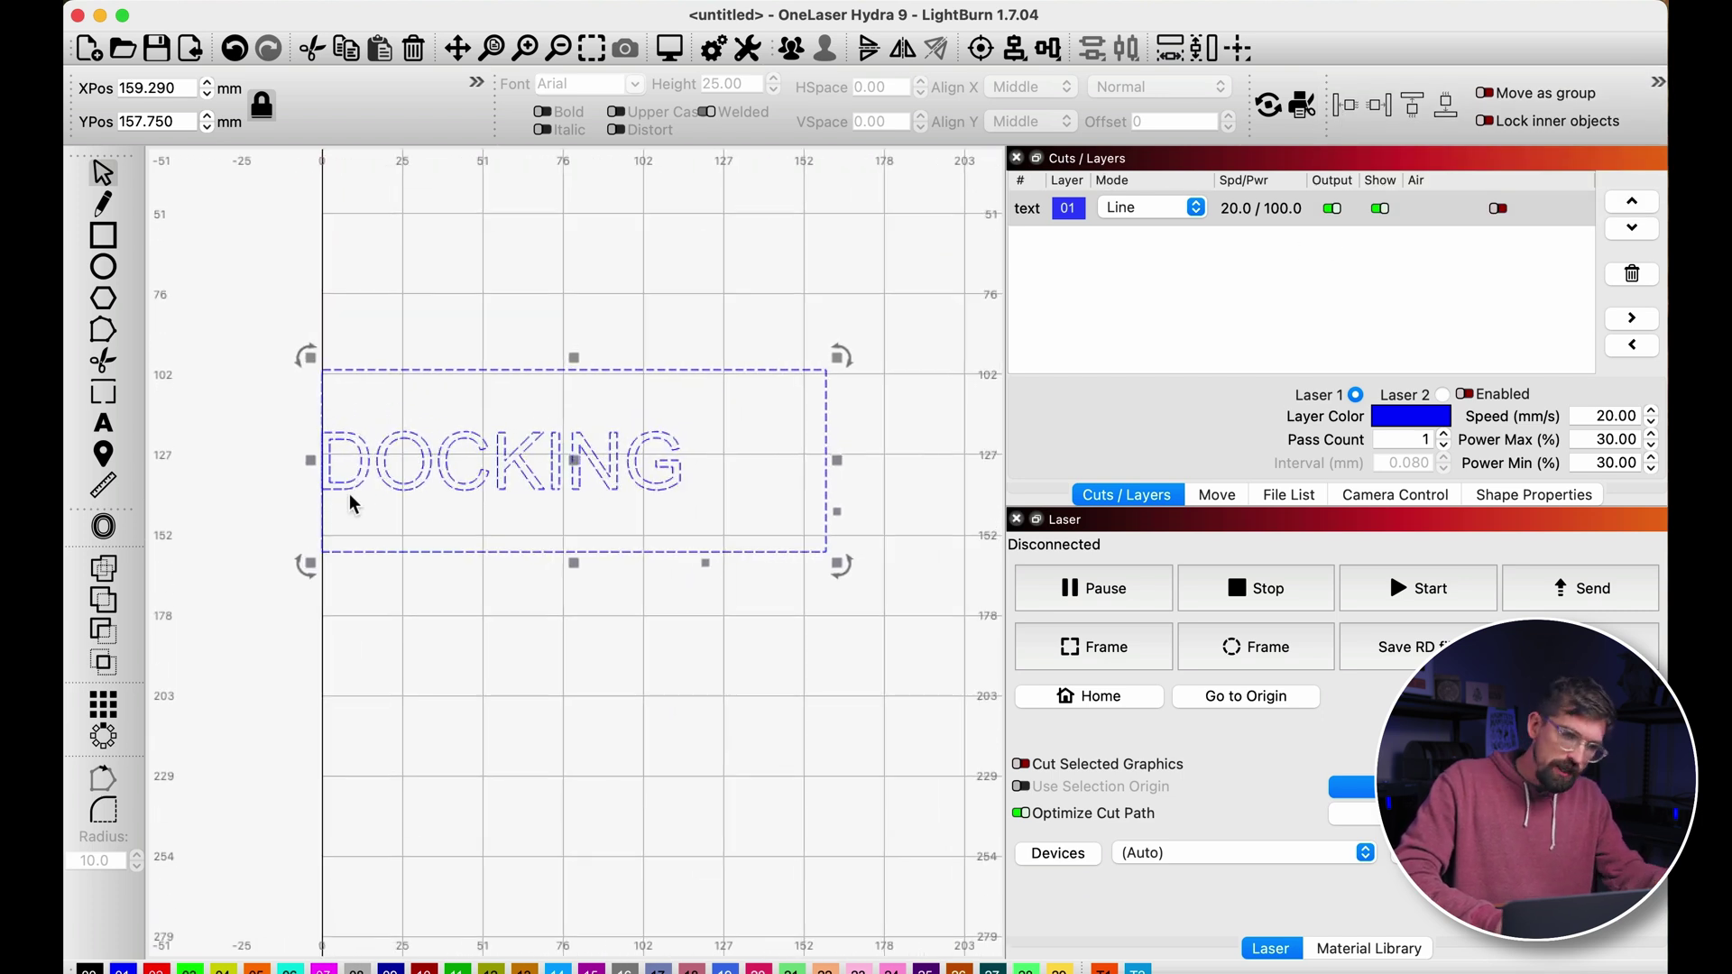
pyautogui.click(545, 717)
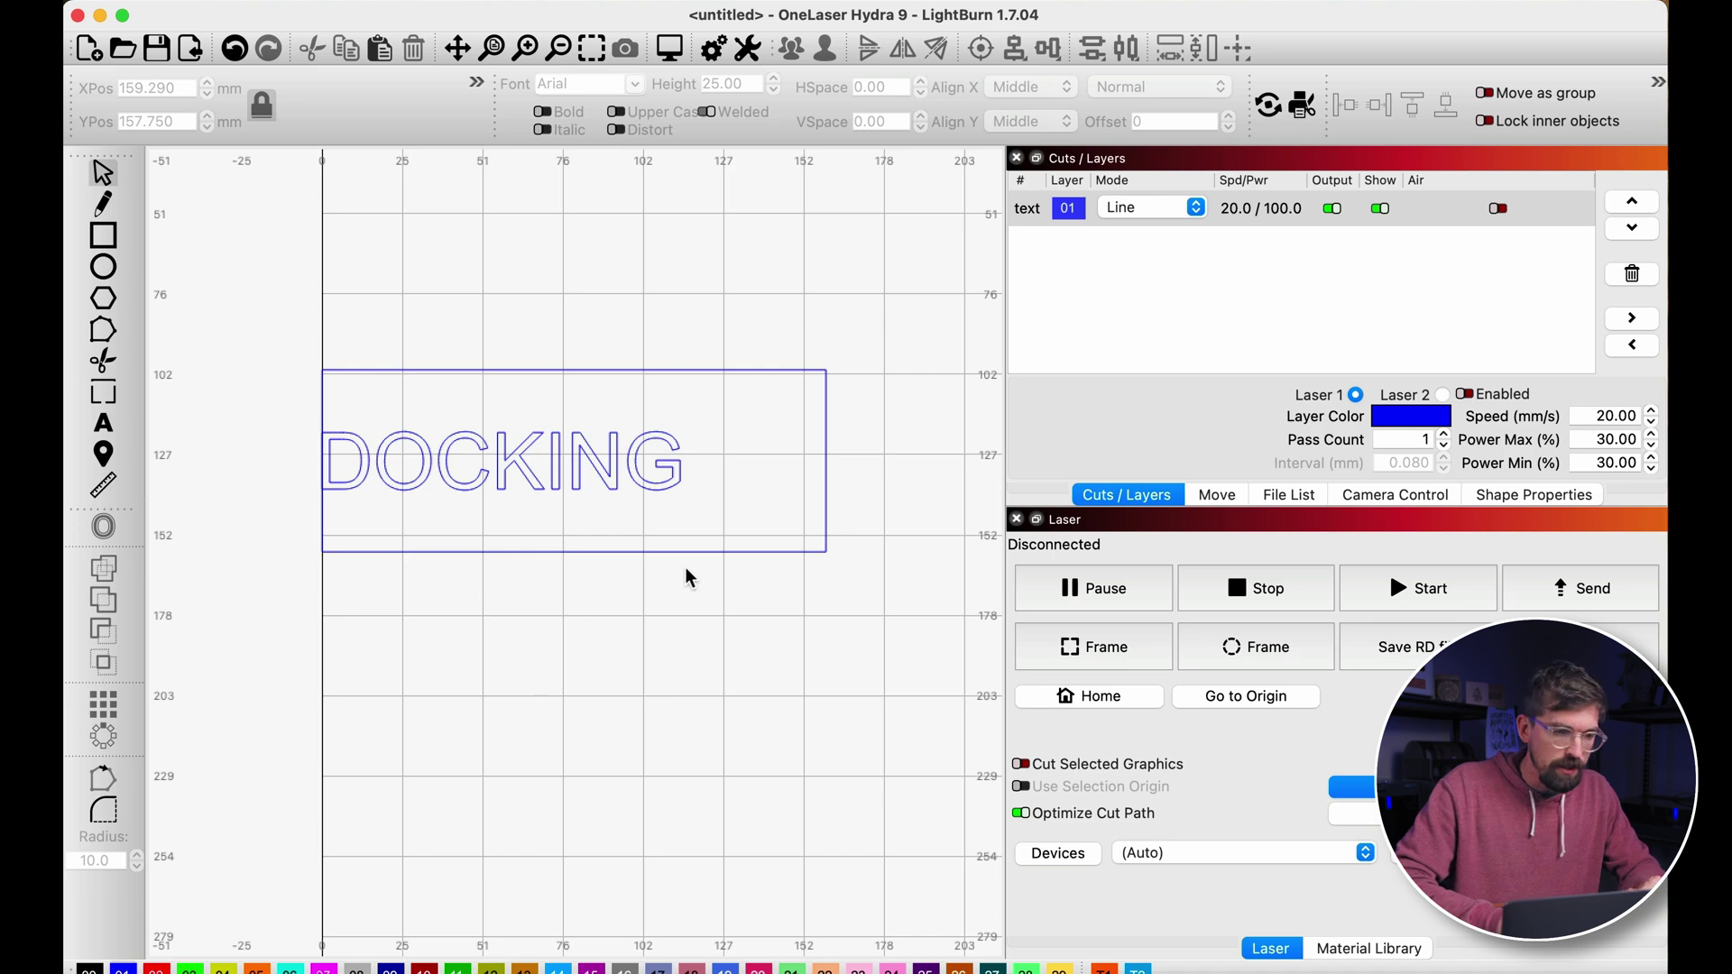
pyautogui.click(571, 468)
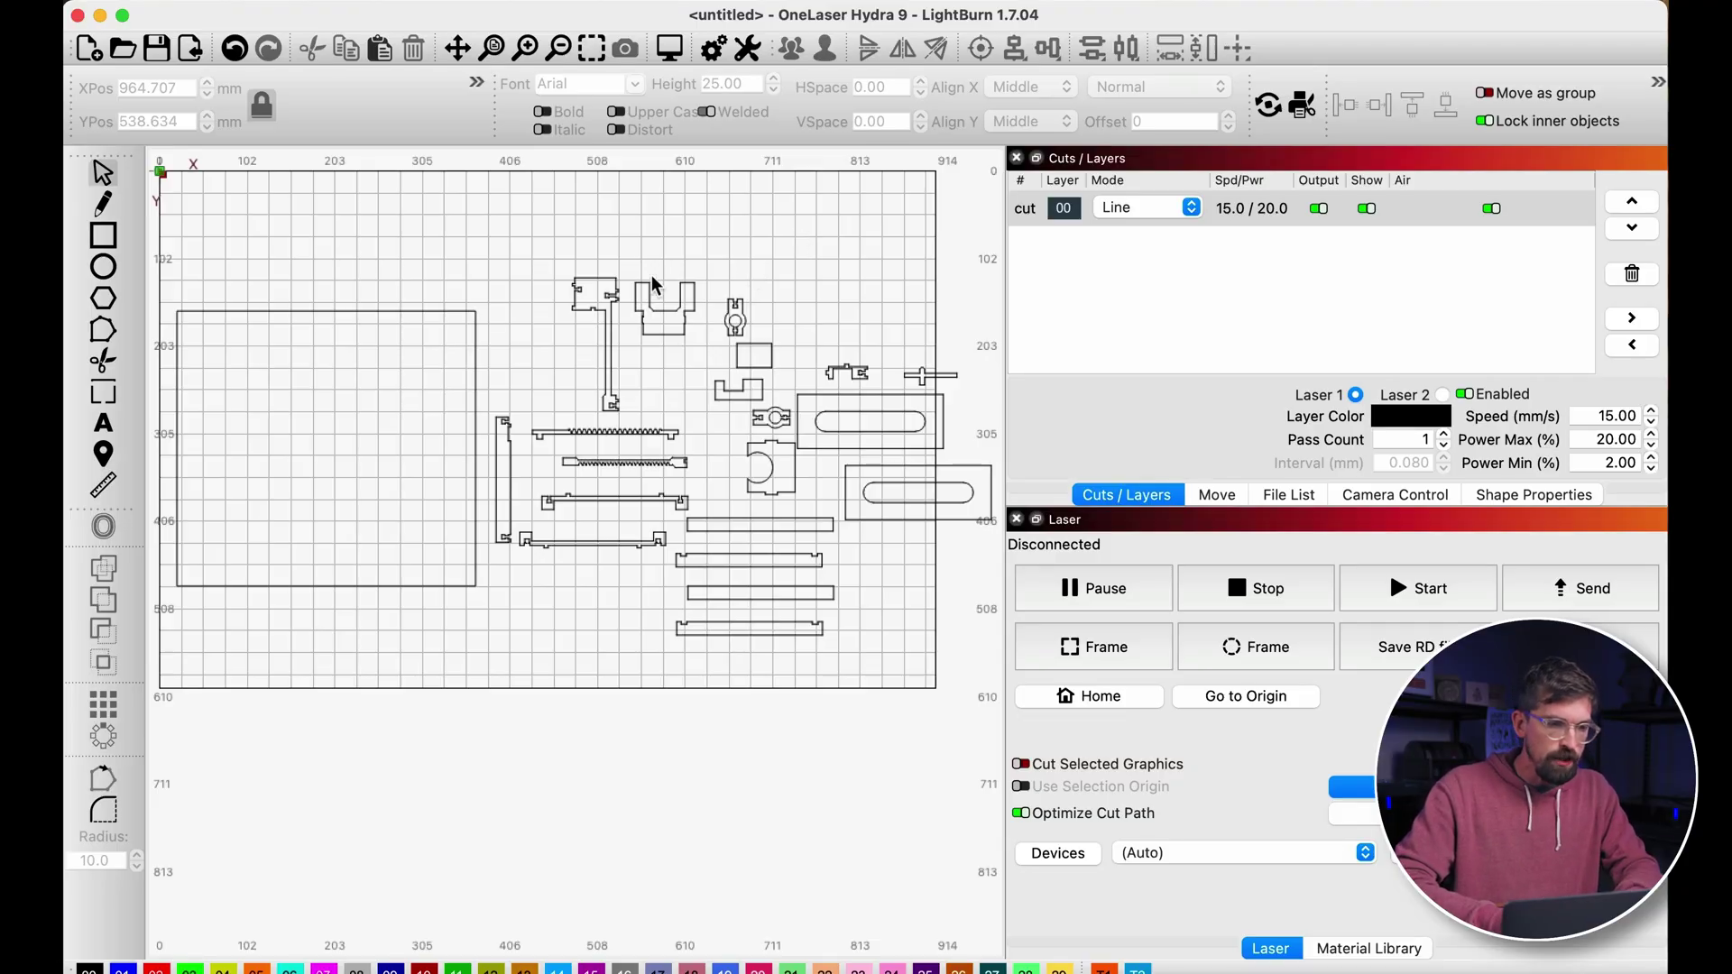
# - Move the long-stemmed part away from the other parts, up beside the large square, to about X 392 mm, Y 180 mm
pyautogui.moveTo(622, 315); pyautogui.dragTo(434, 376)
pyautogui.scroll(2, 595, 379)
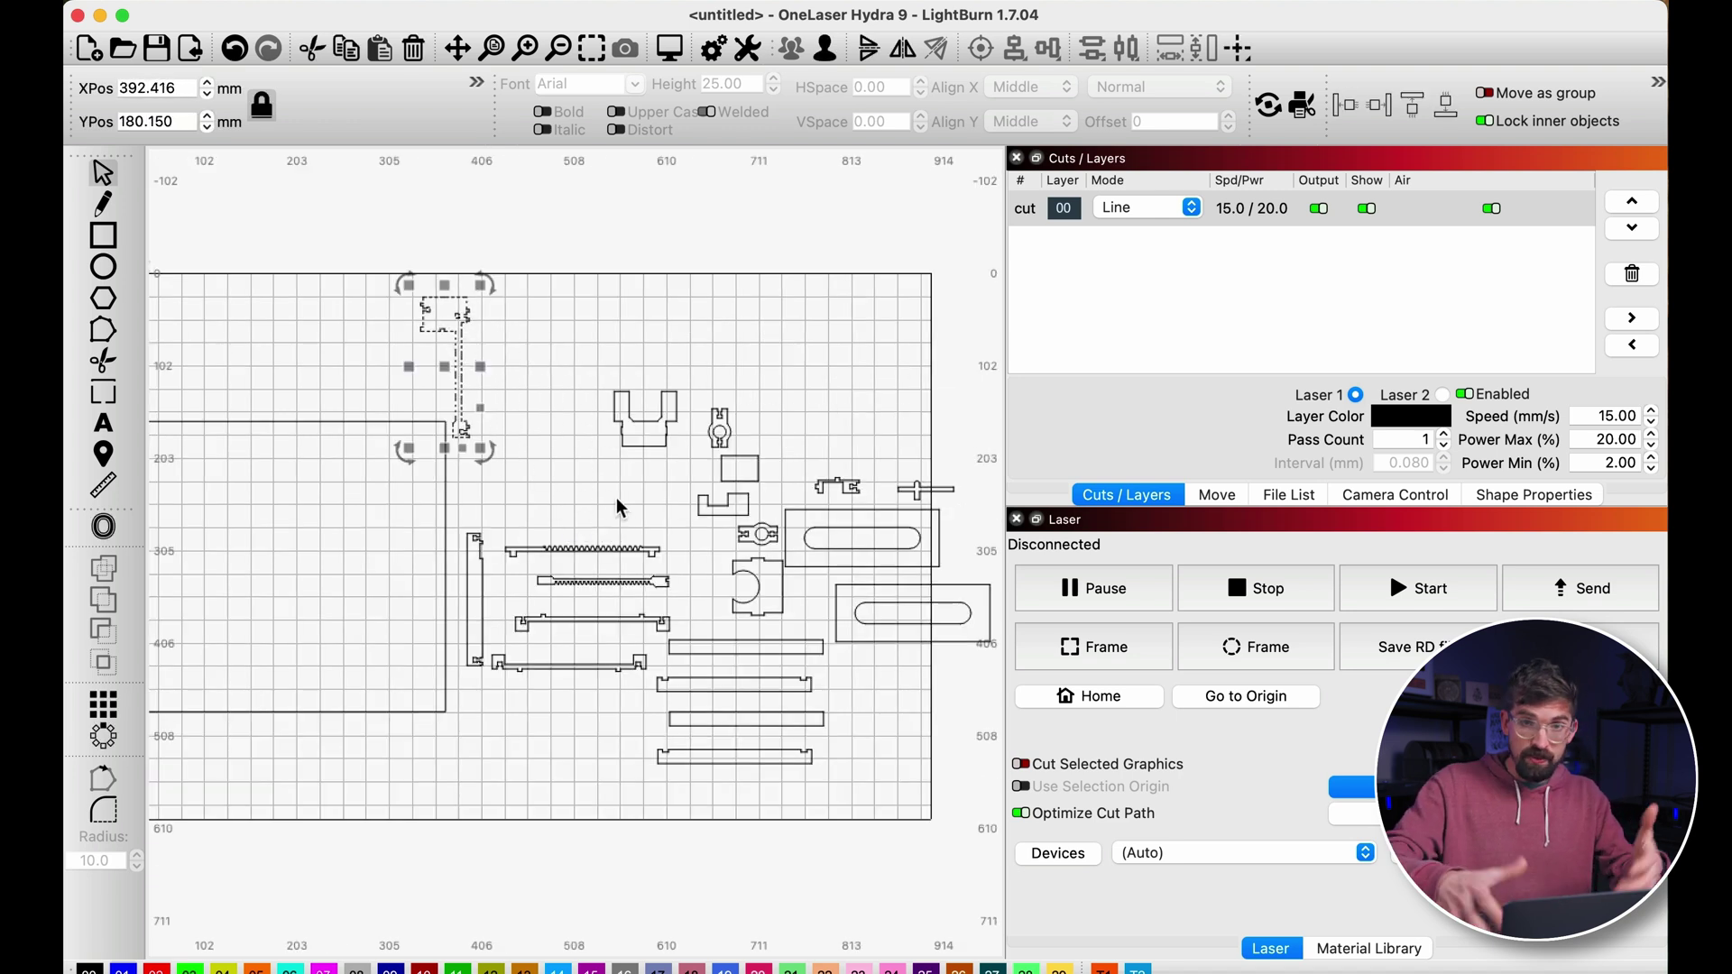
pyautogui.click(523, 417)
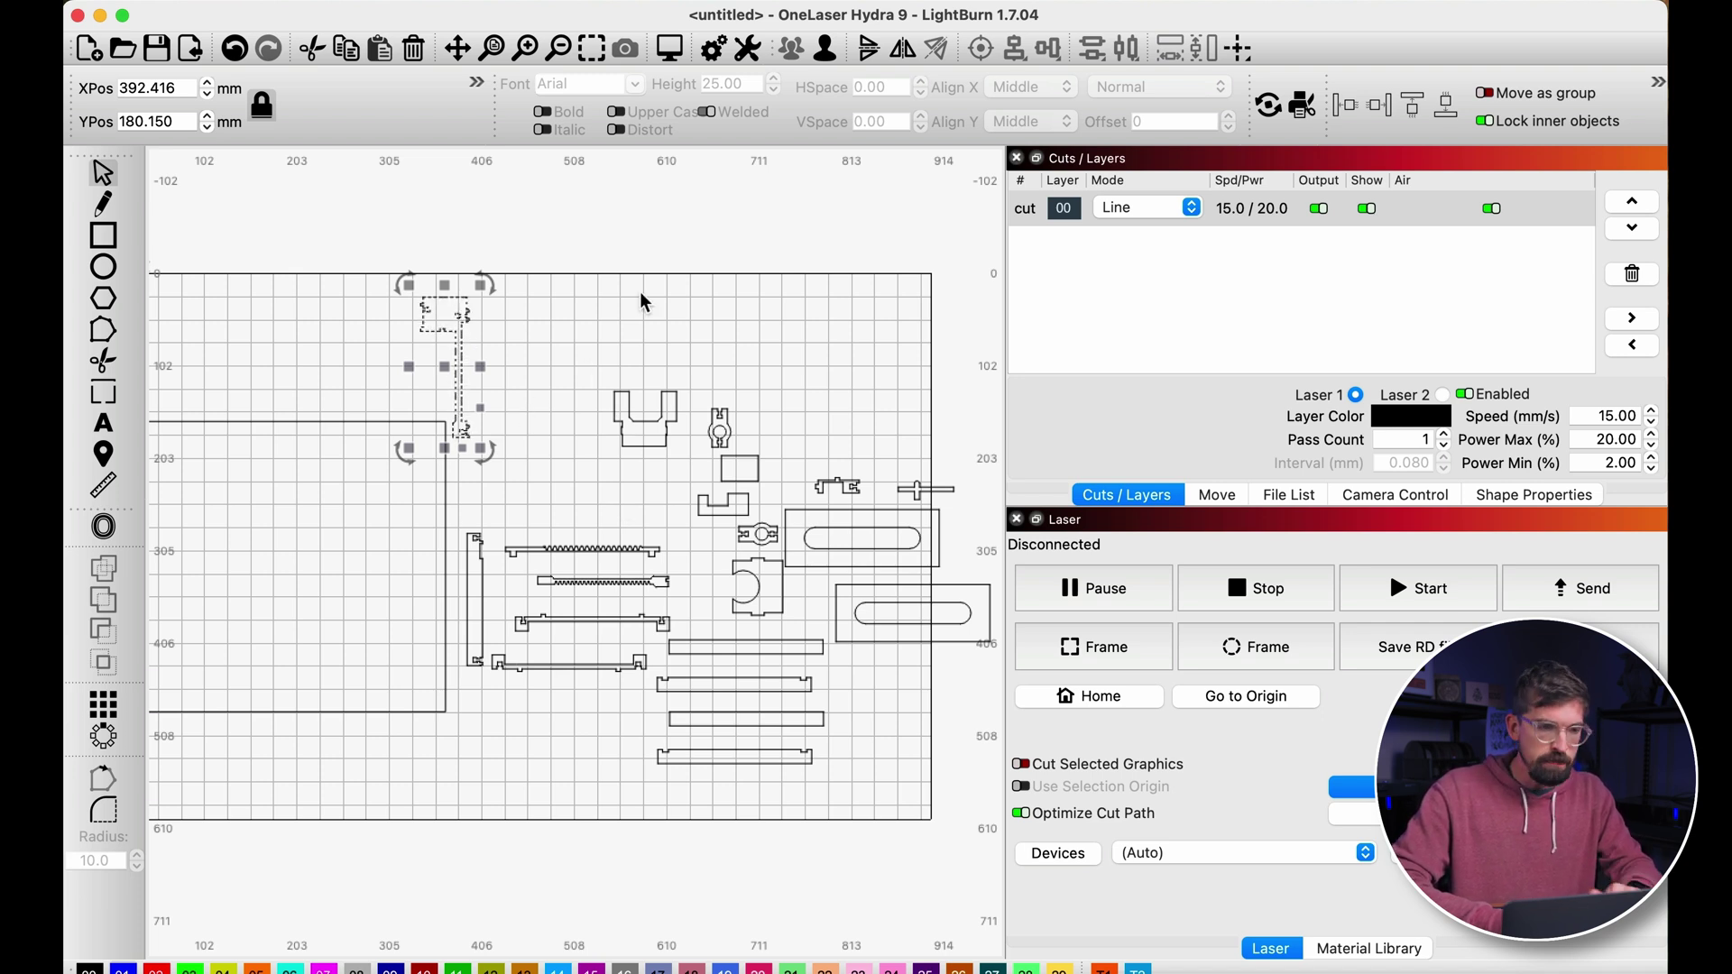
# - Search the commands for "nest", run Nest Selected, and follow the Deepnest.io link on the SVGnest page
pyautogui.press('shift+super+slash')
pyautogui.write('nest')
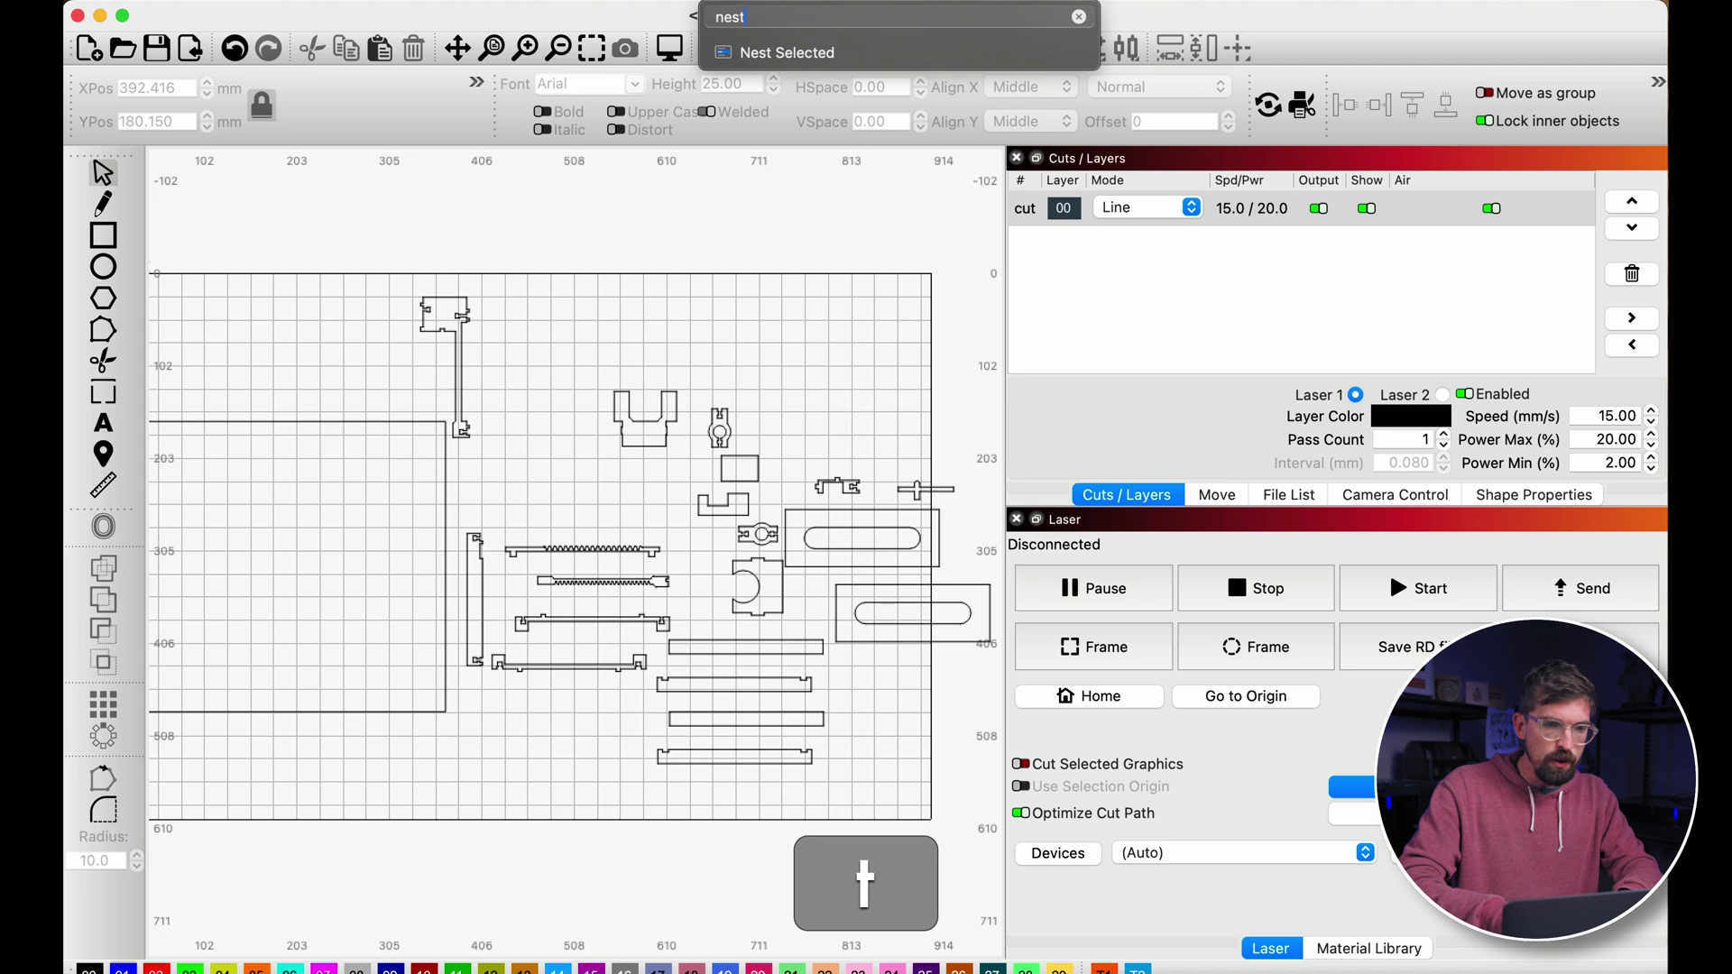
pyautogui.moveTo(781, 83)
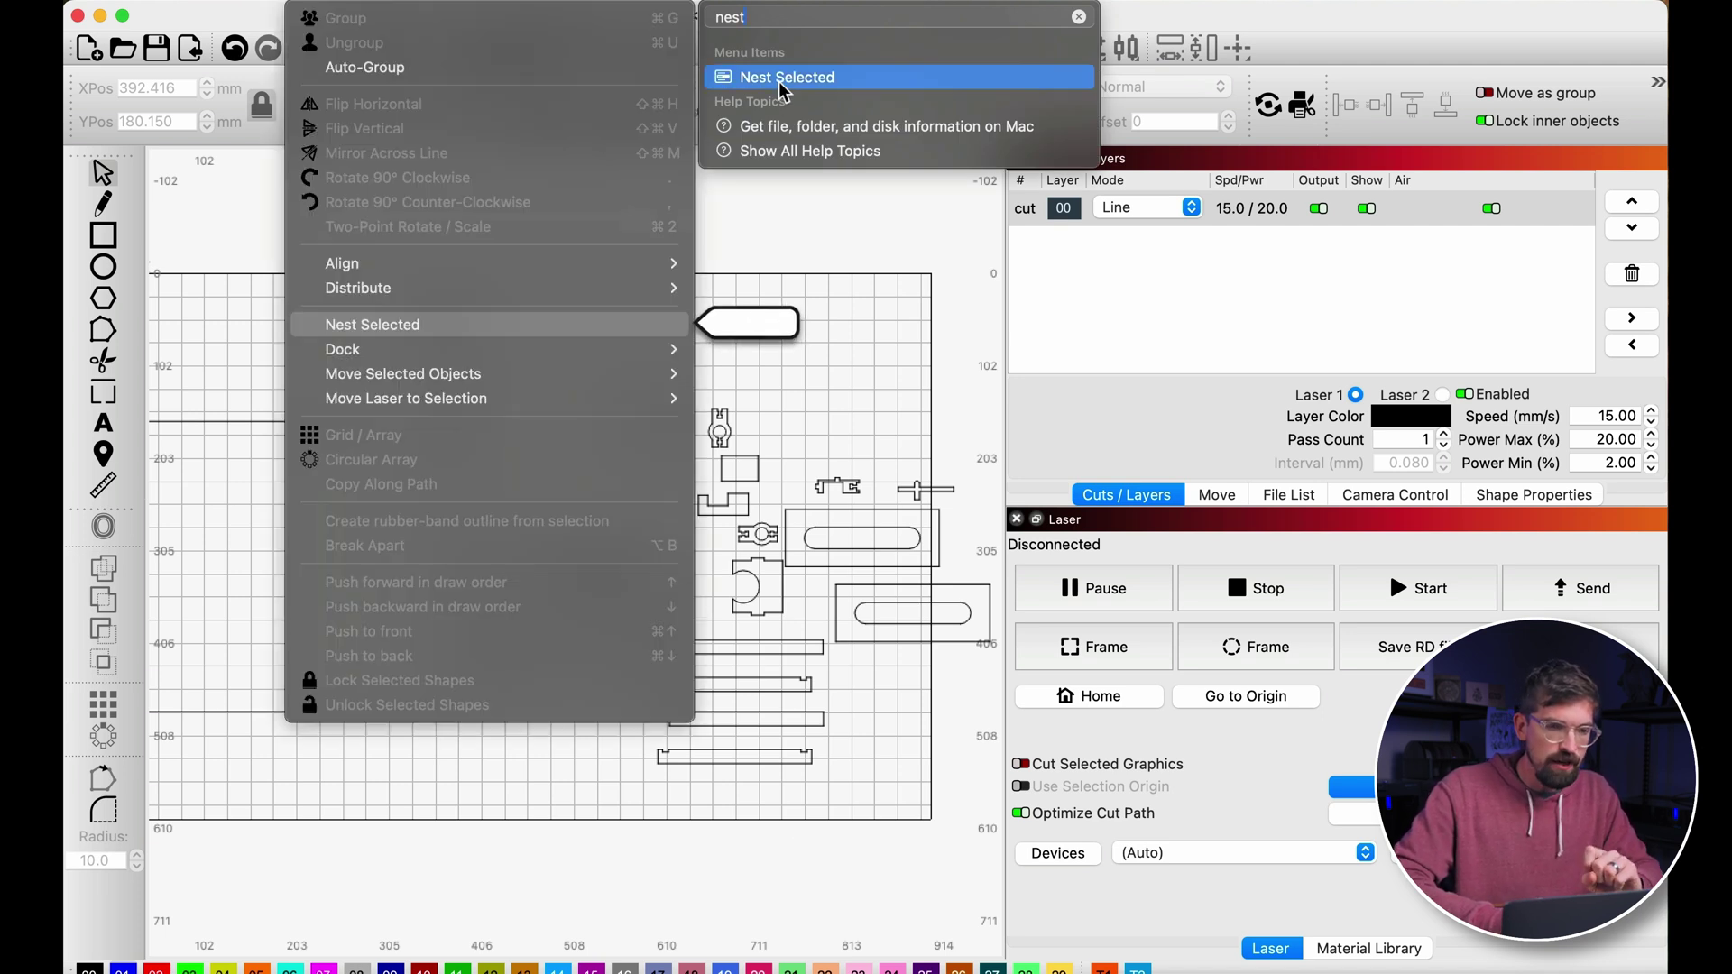
pyautogui.click(781, 79)
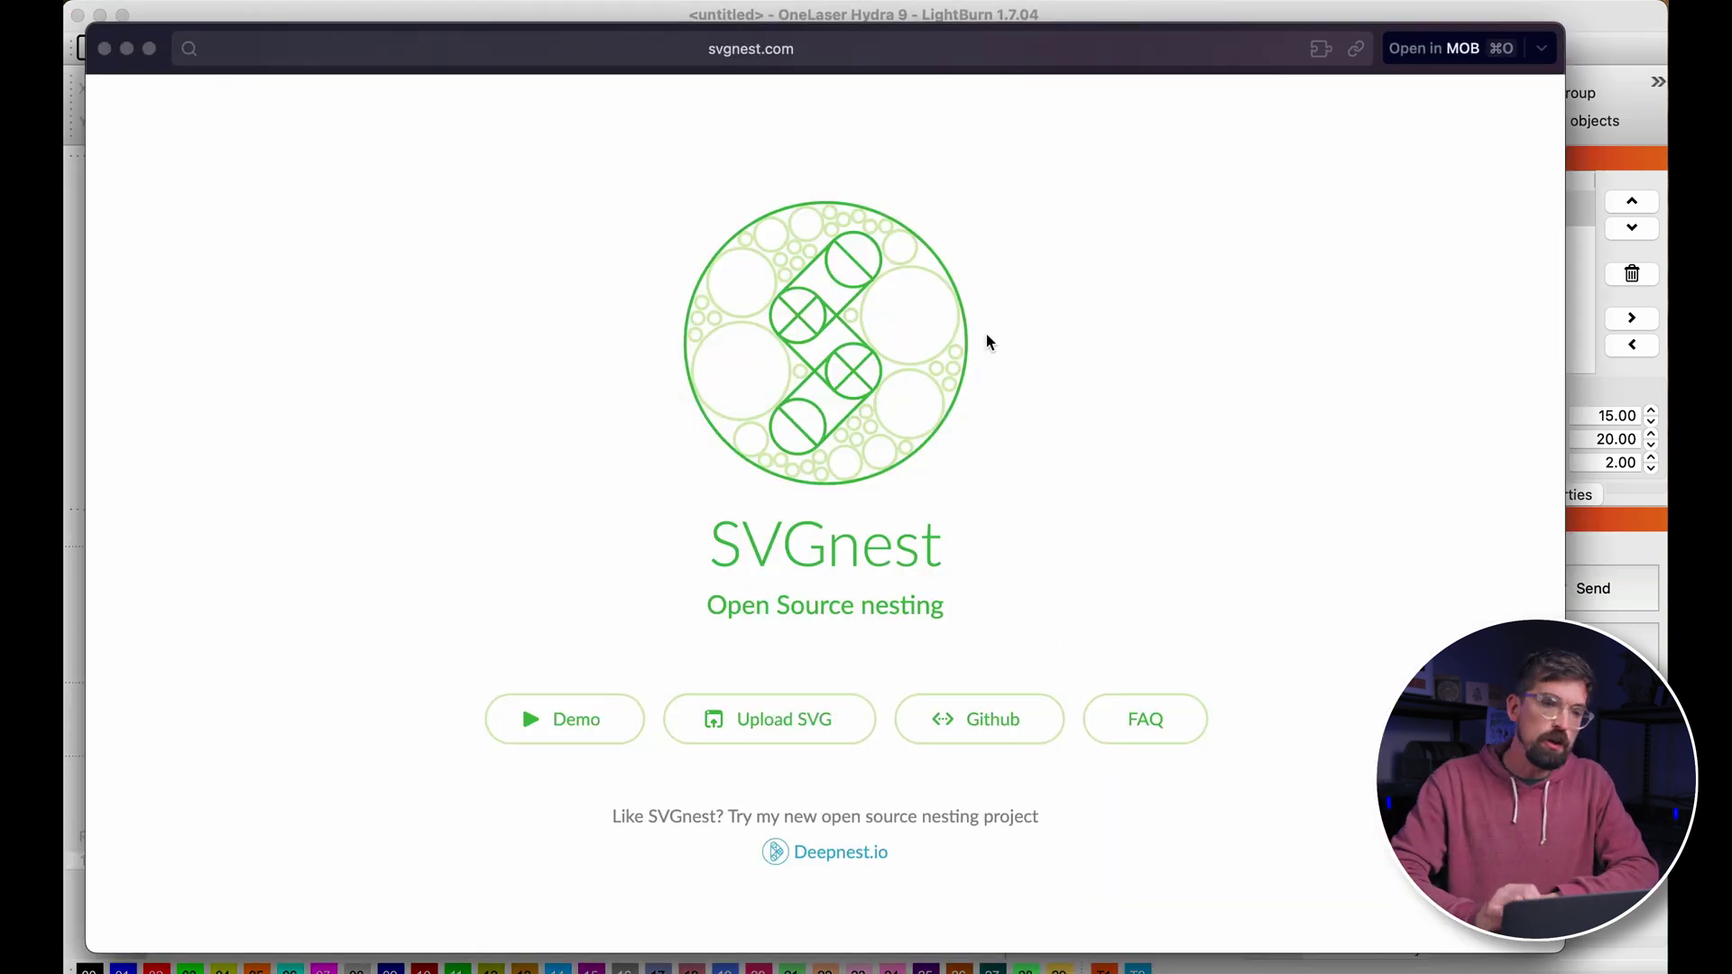
pyautogui.click(856, 850)
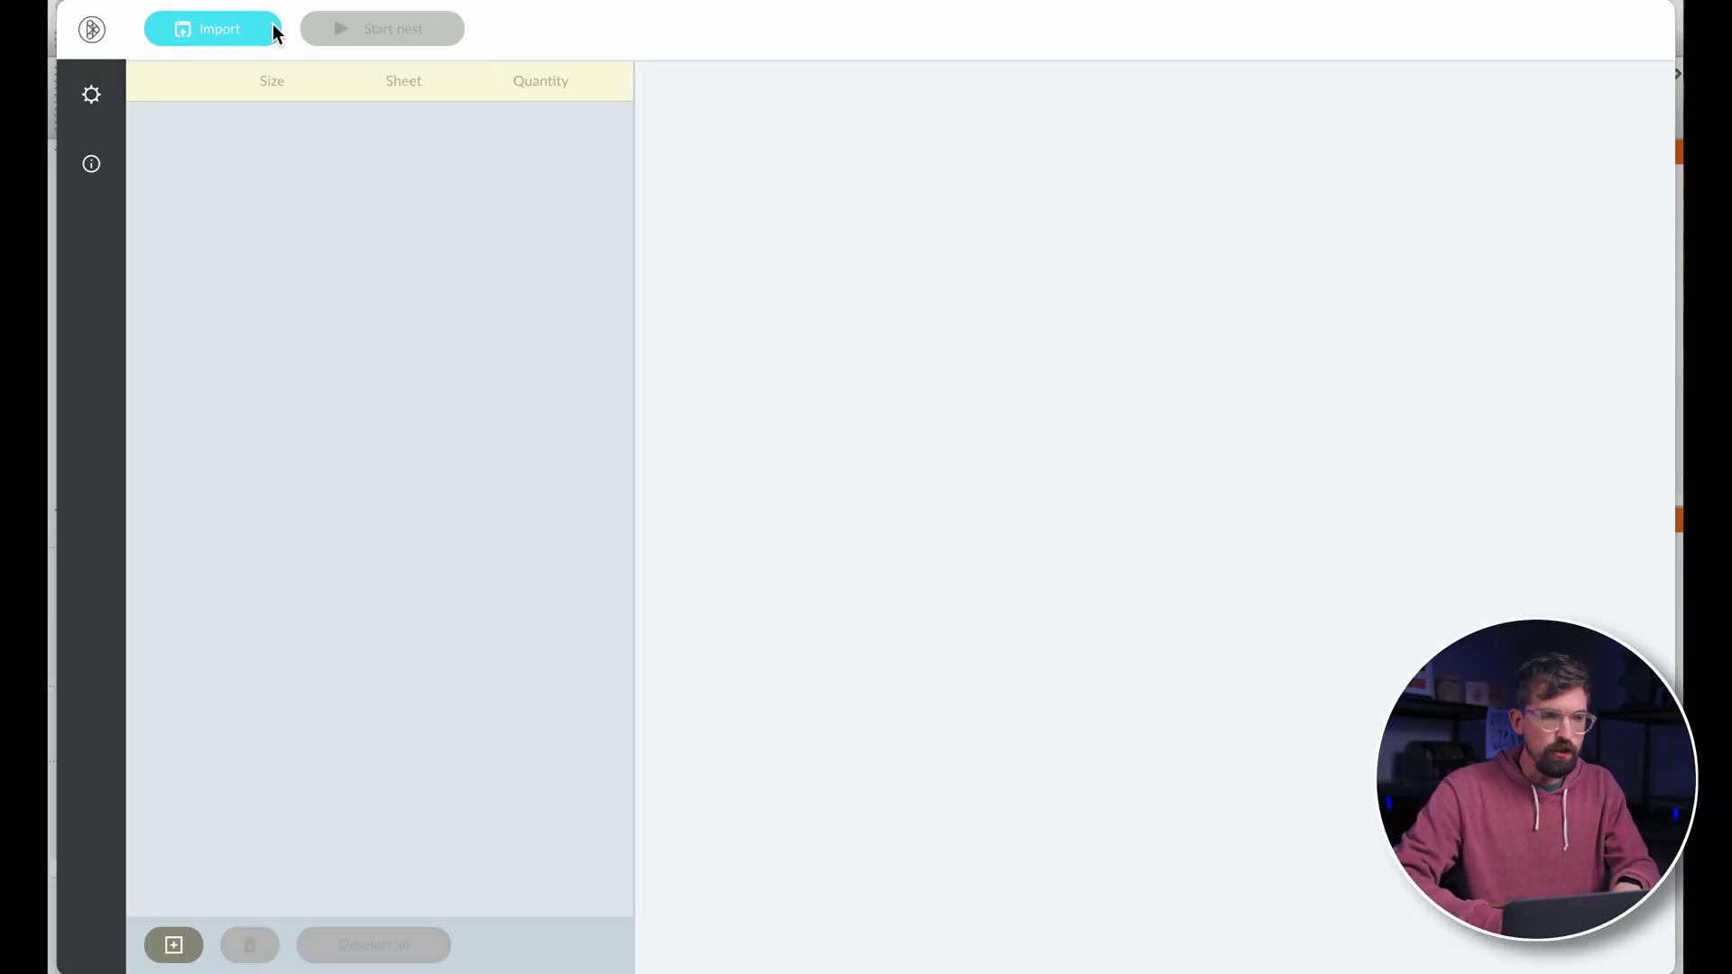
# - Import draw-bot.svg into Deepnest and check the workspace size in LightBurn
pyautogui.click(272, 24)
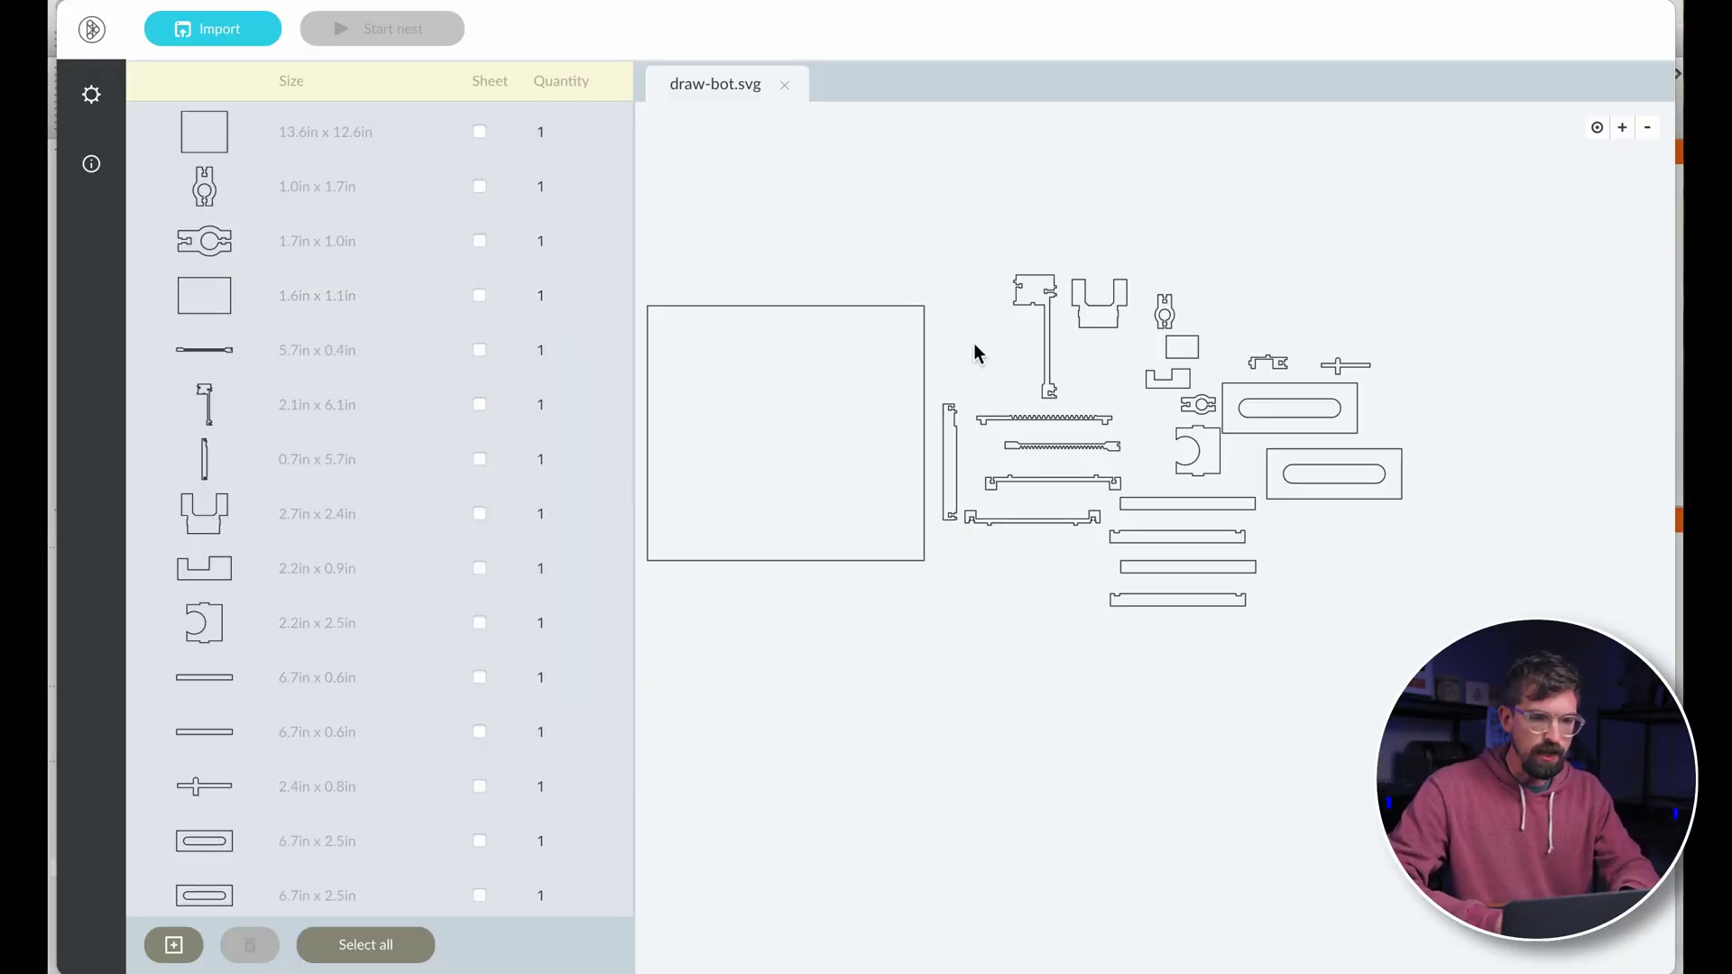
pyautogui.moveTo(870, 938)
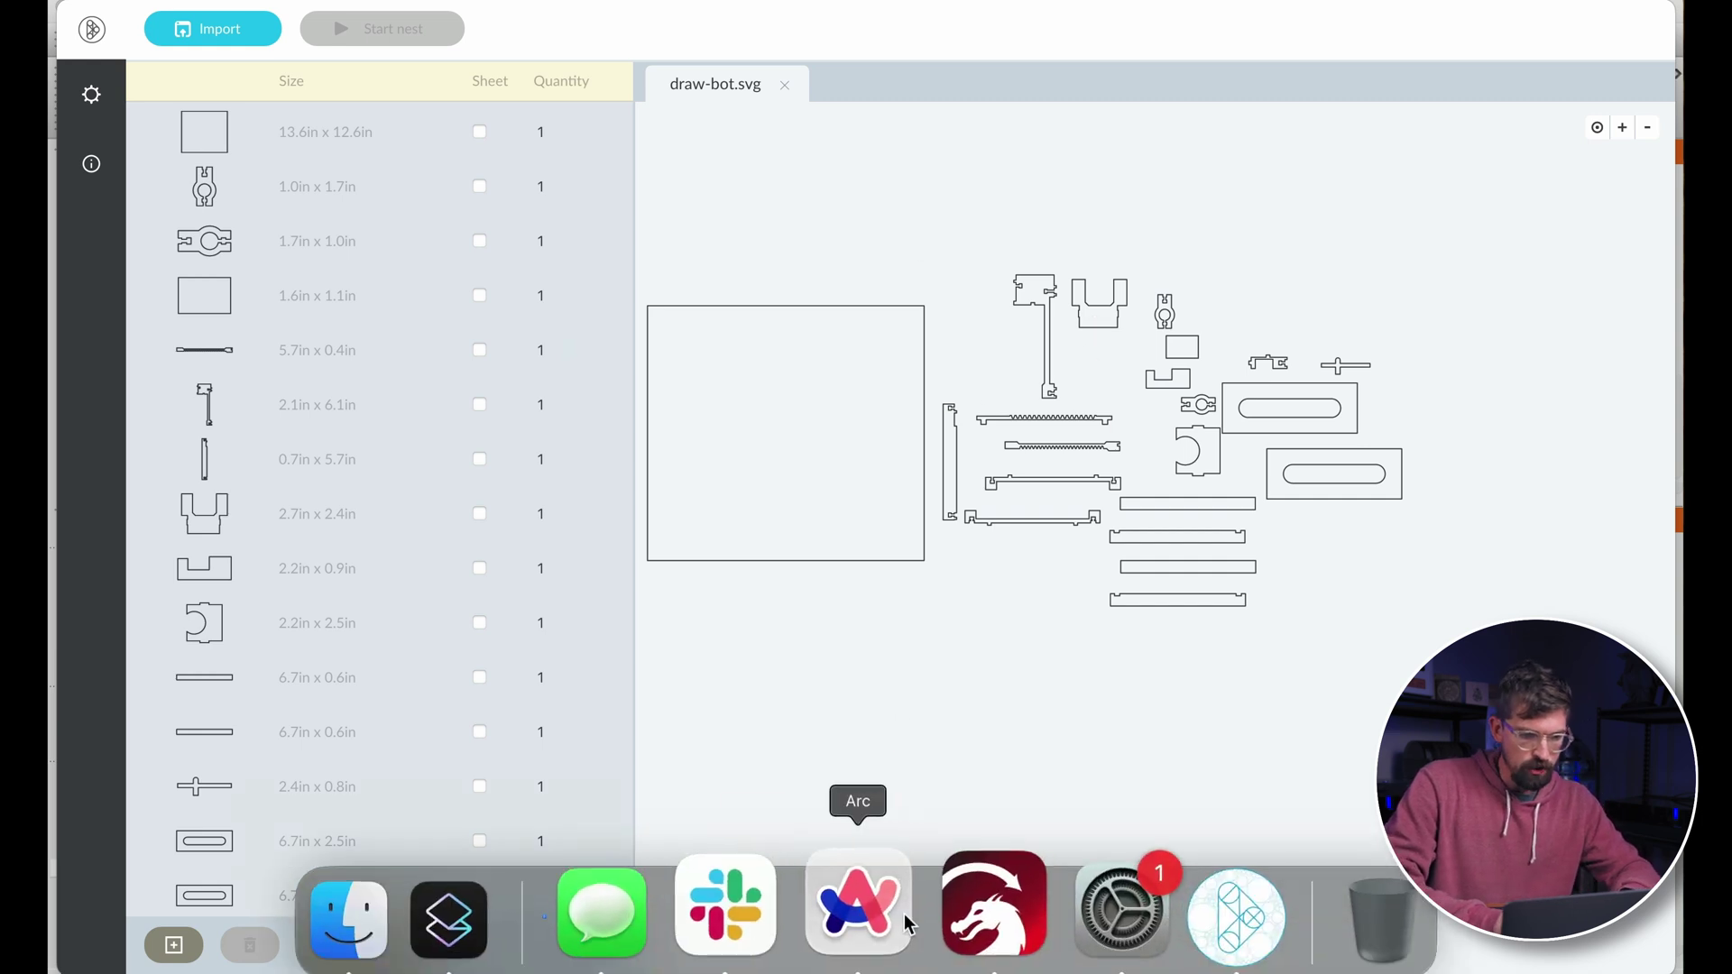
pyautogui.click(1010, 916)
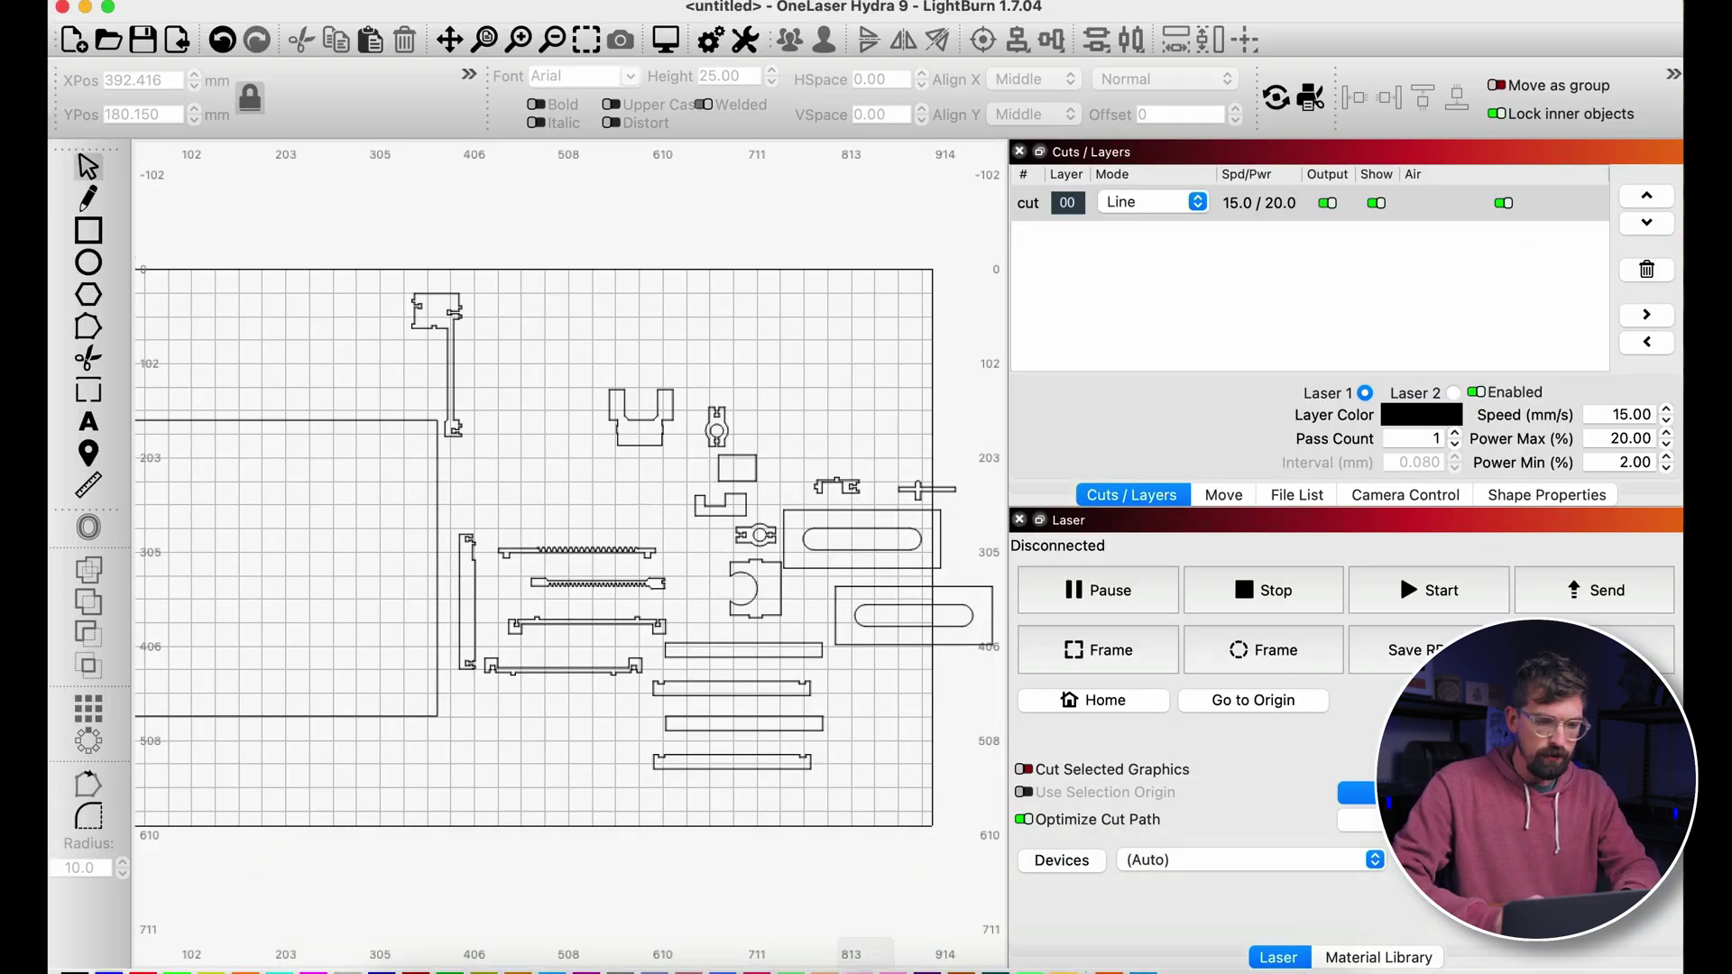
pyautogui.click(870, 916)
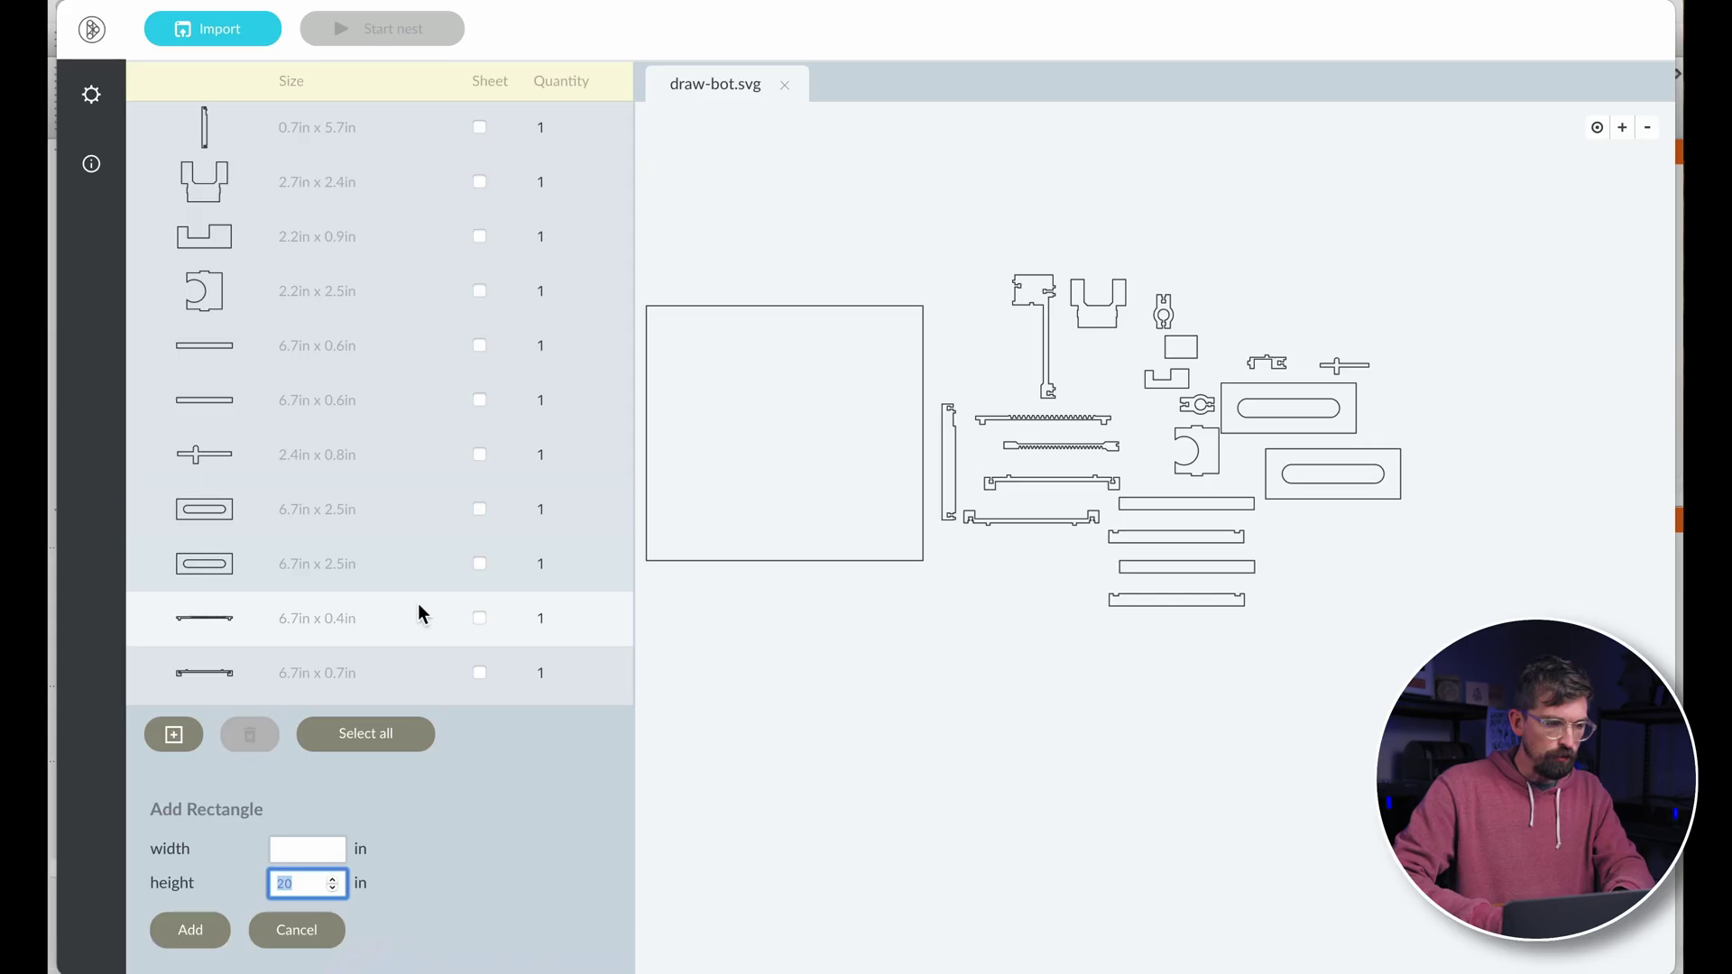
# - Add a rectangle 30 in wide and 20 in high to Deepnest's parts list
pyautogui.click(305, 849)
pyautogui.write('30')
pyautogui.click(298, 882)
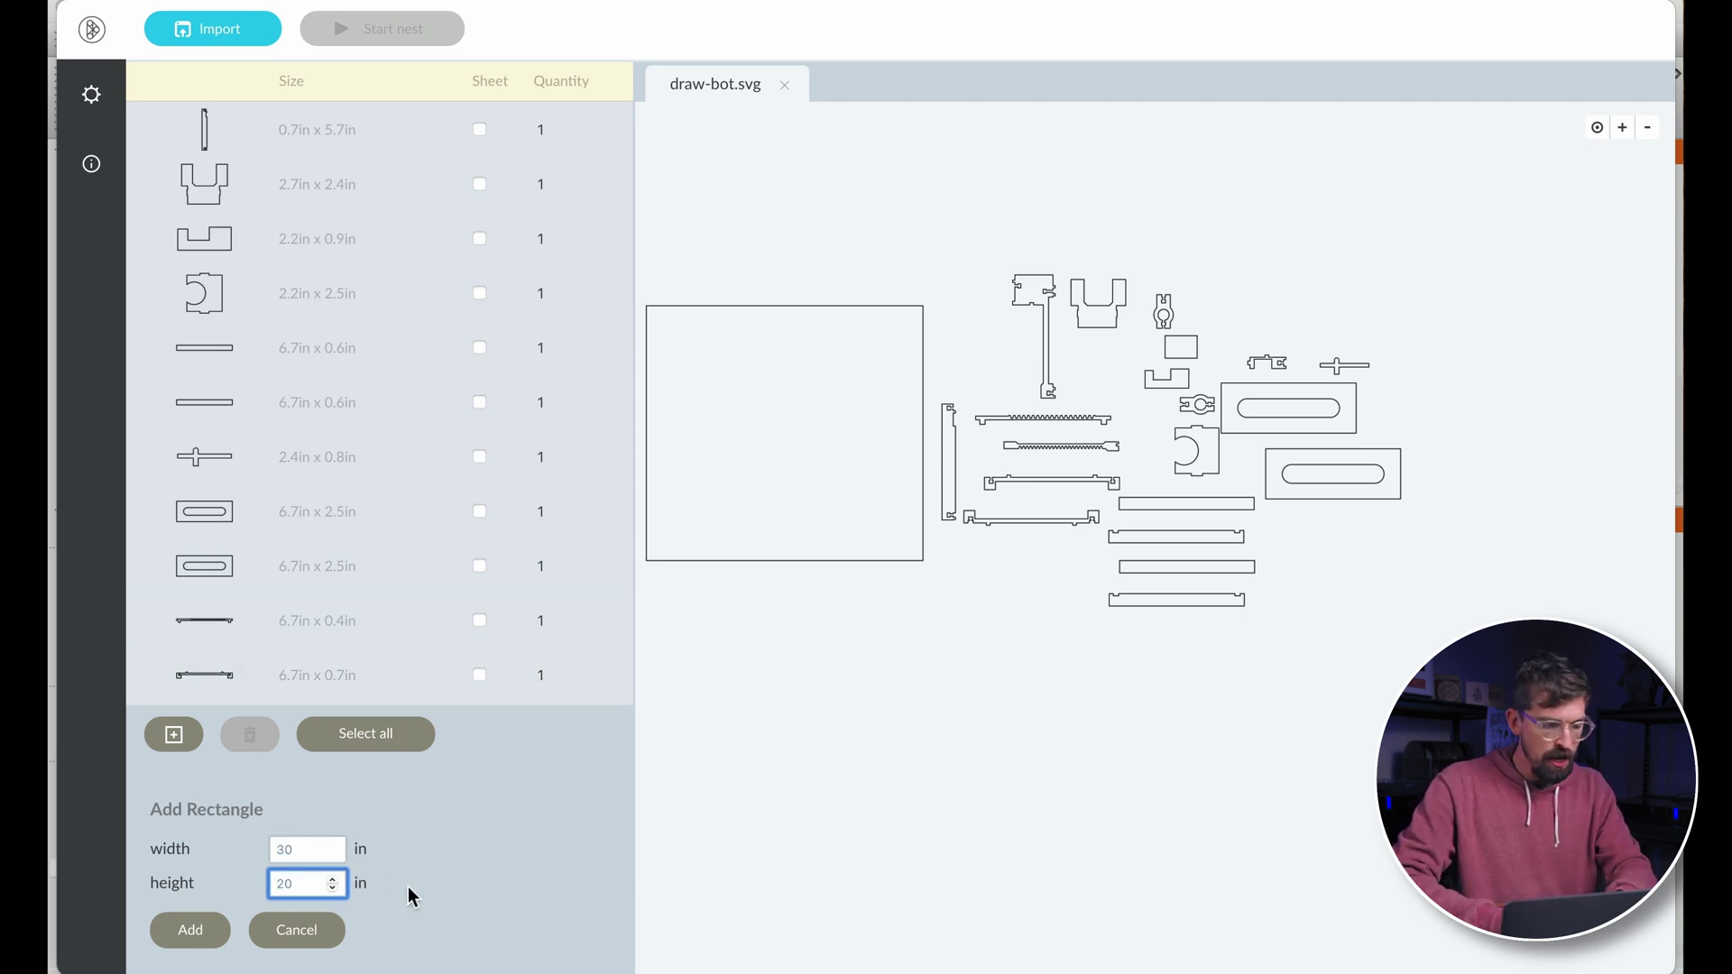
pyautogui.write('20')
pyautogui.click(194, 929)
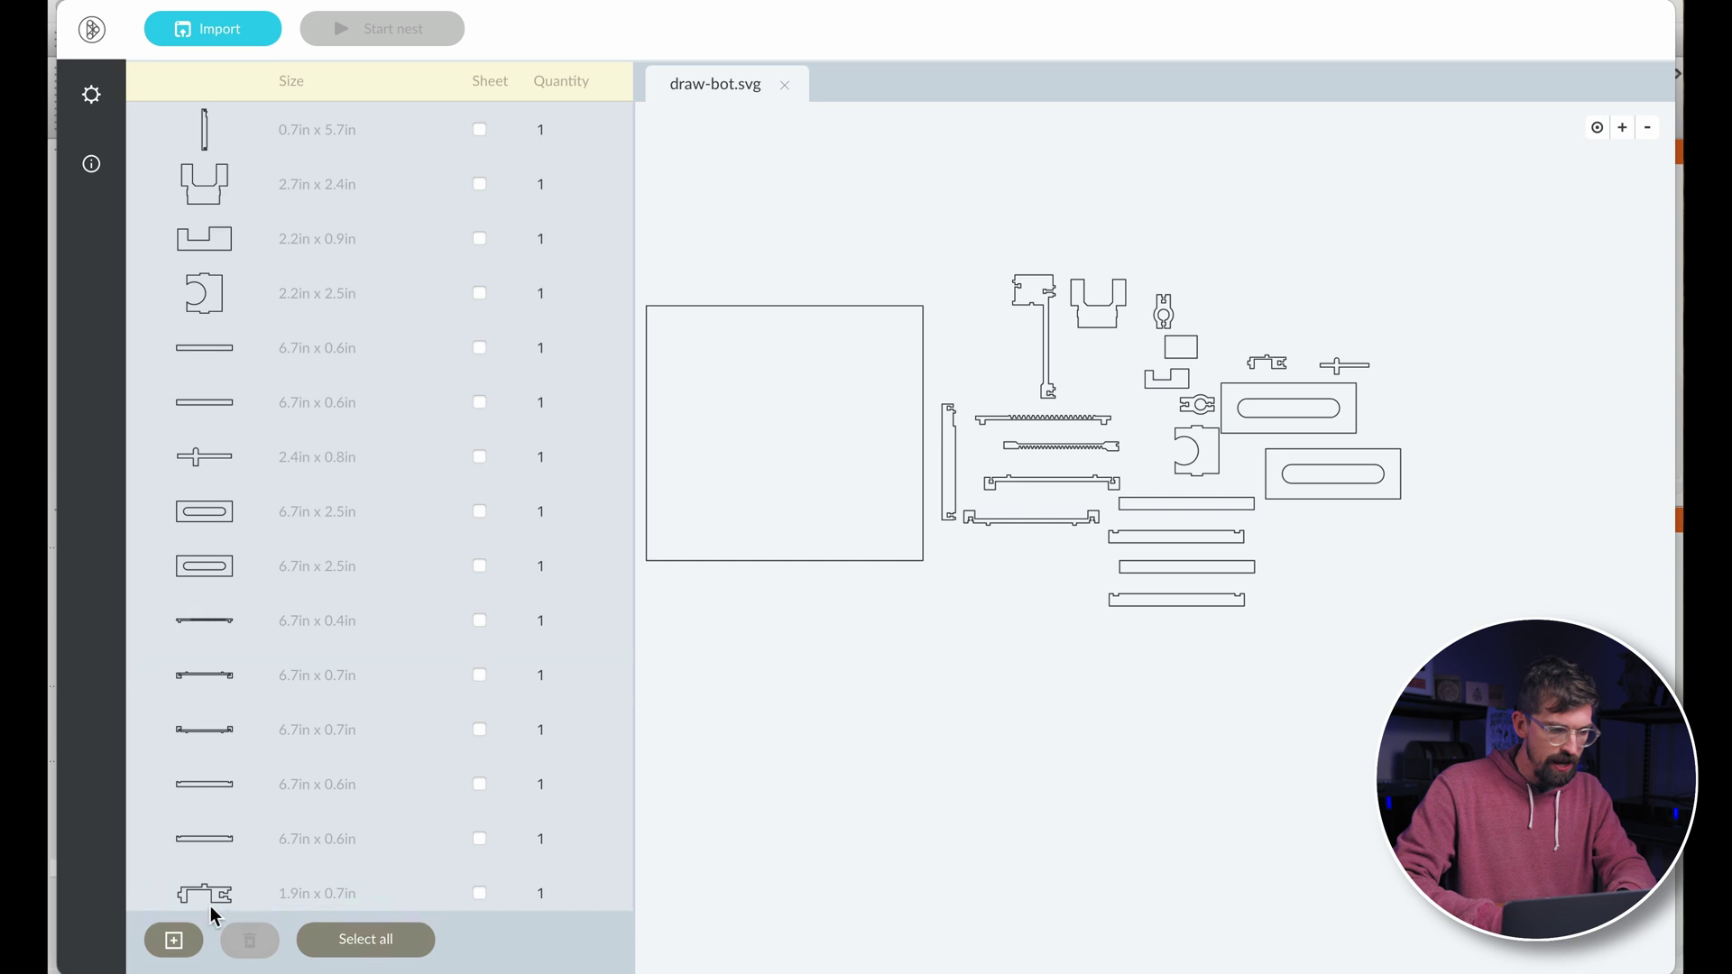
# - Mark the 30 × 20 in rectangle as the sheet, review the part quantities, and start nesting
pyautogui.scroll(-2, 469, 684)
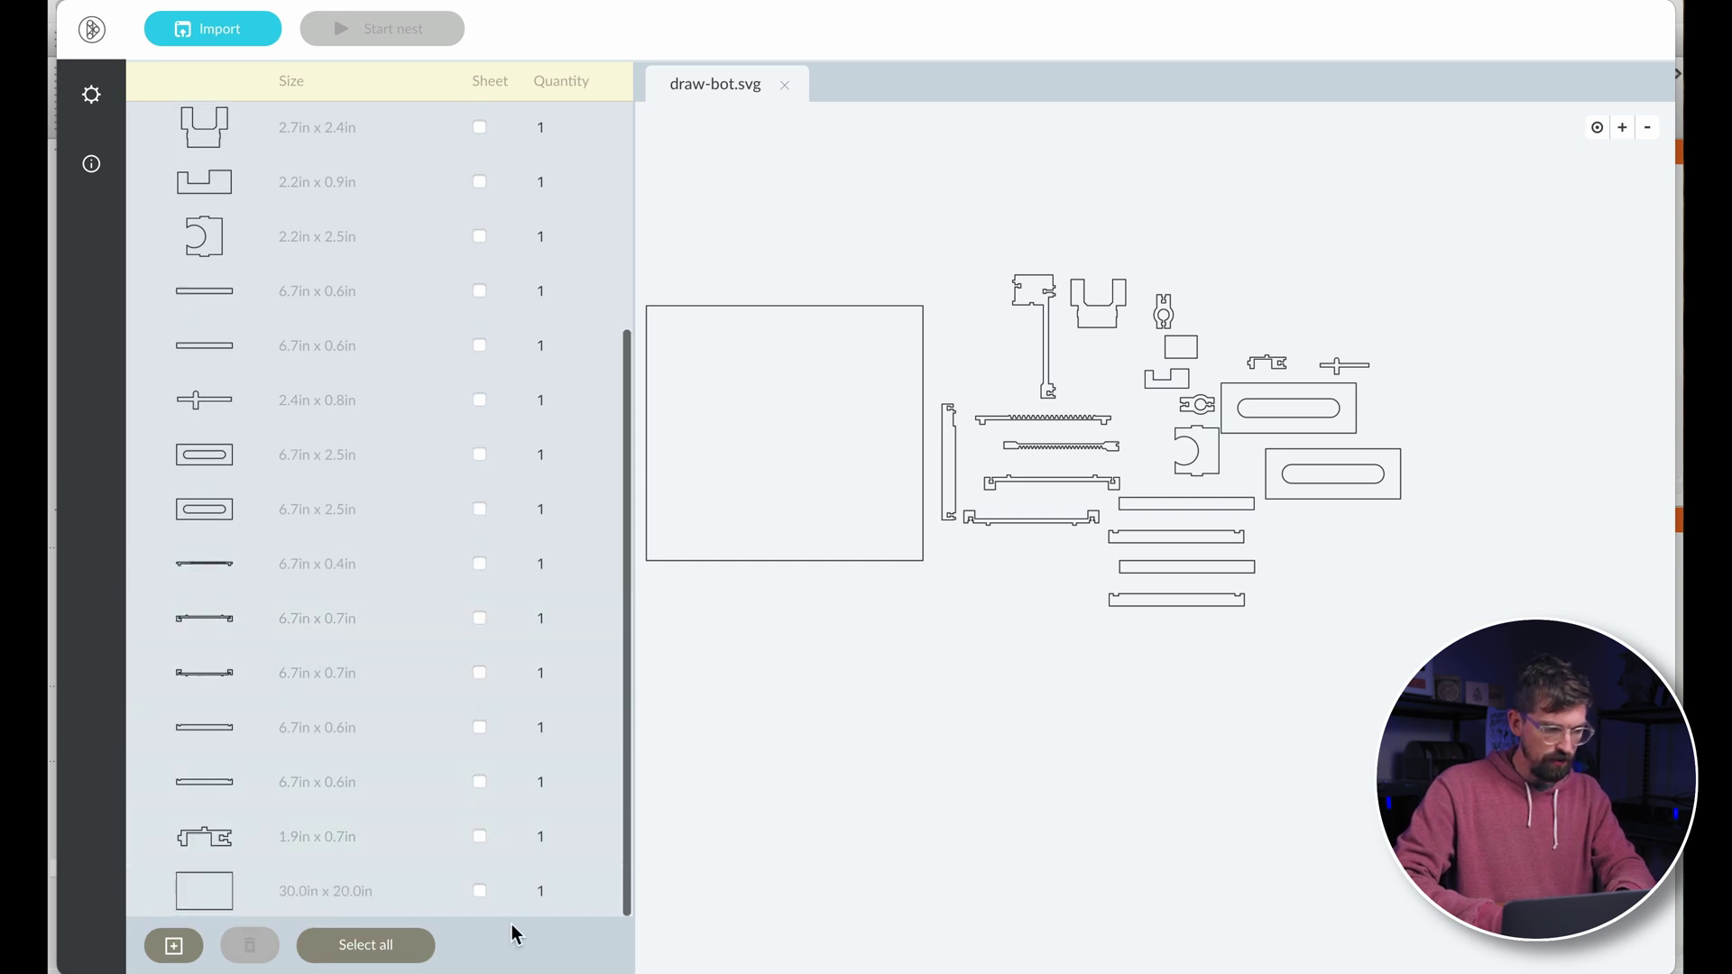
pyautogui.click(479, 892)
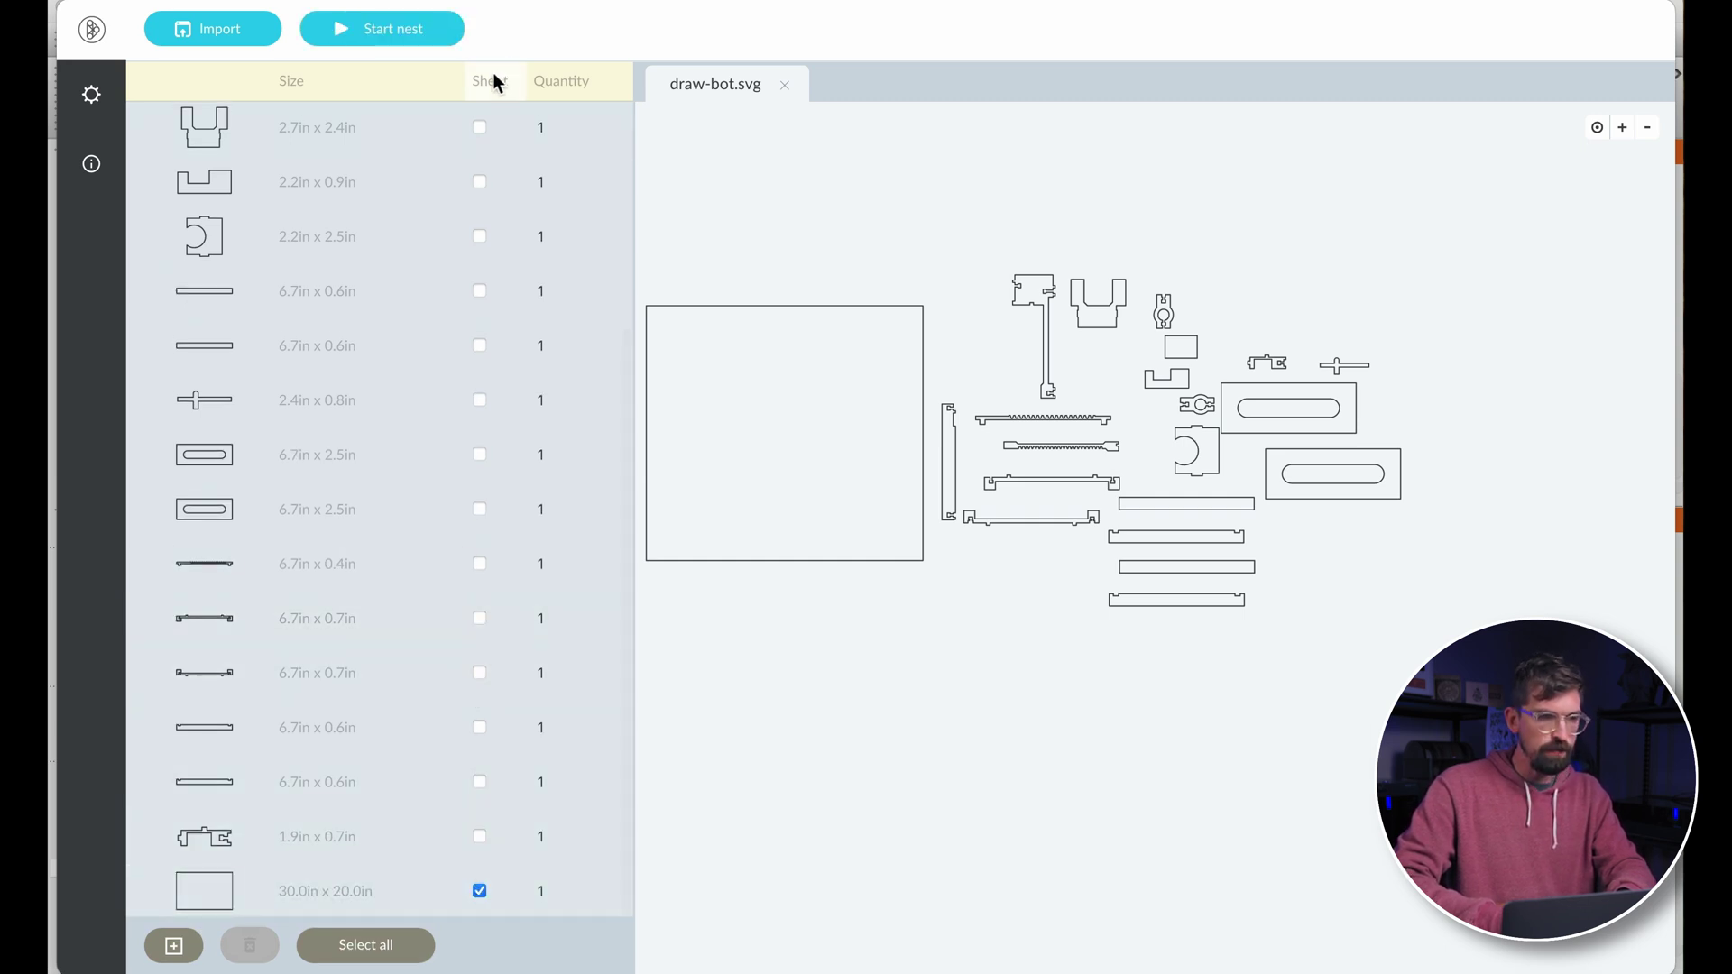
pyautogui.scroll(5, 448, 333)
pyautogui.scroll(-5, 328, 260)
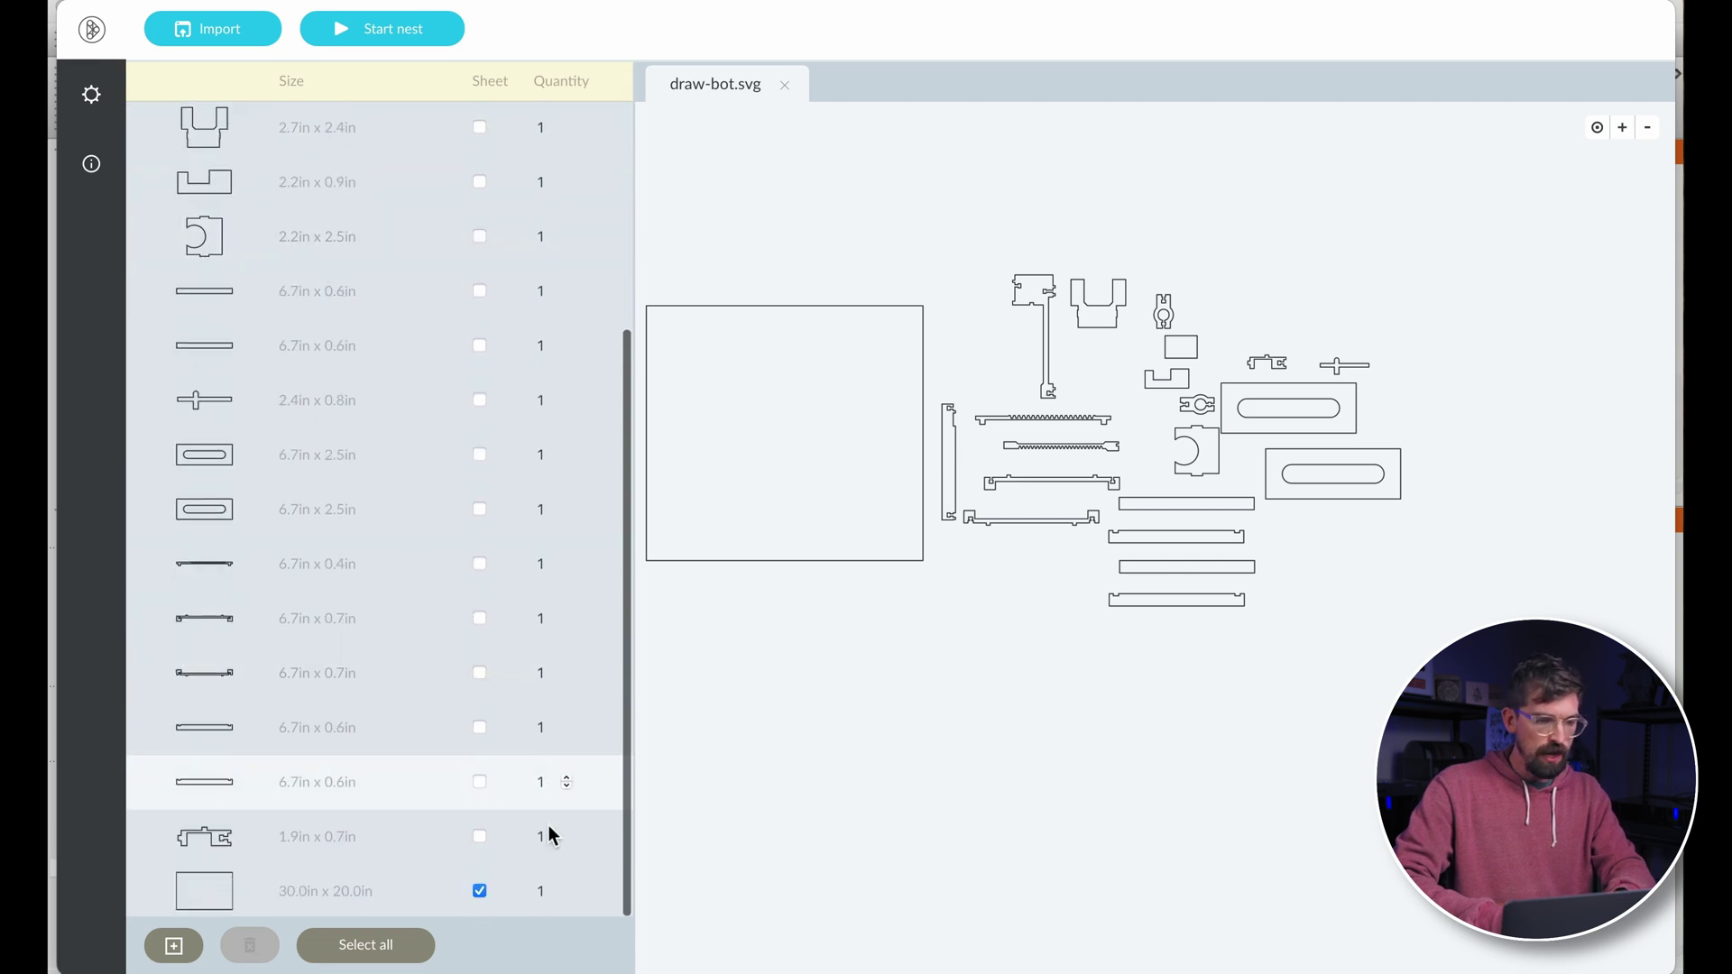
pyautogui.scroll(5, 539, 652)
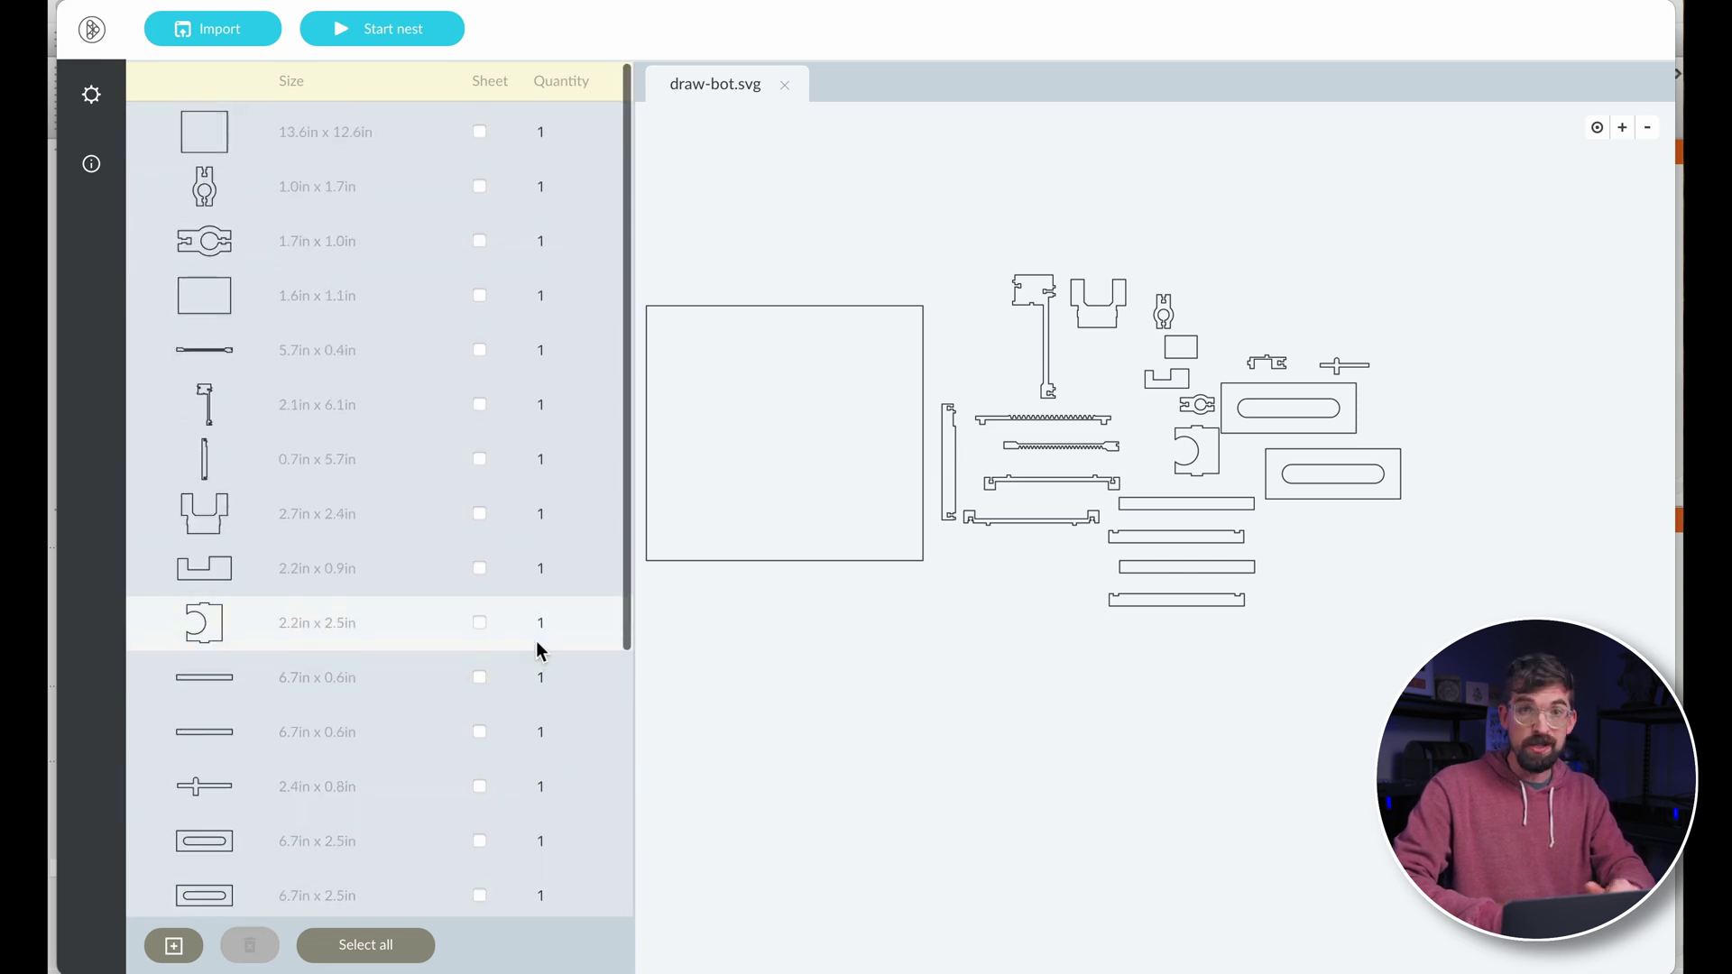
pyautogui.click(397, 43)
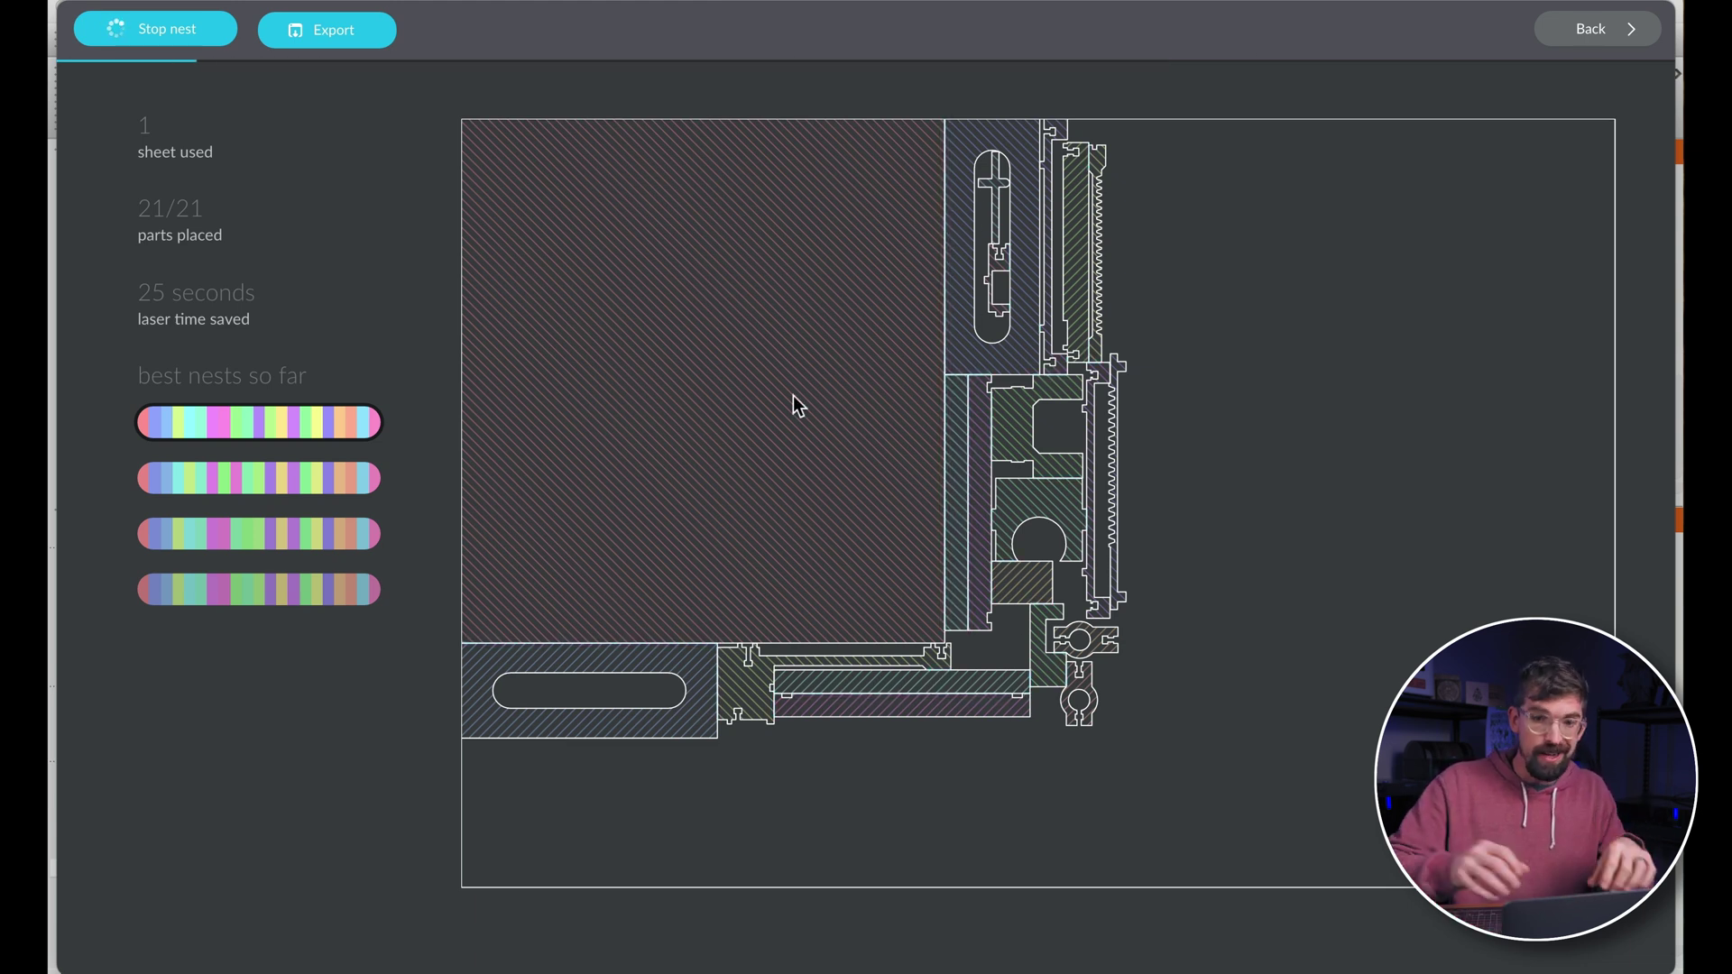
# - Compare the fourth and first of the best nests, and export the first one
pyautogui.click(280, 588)
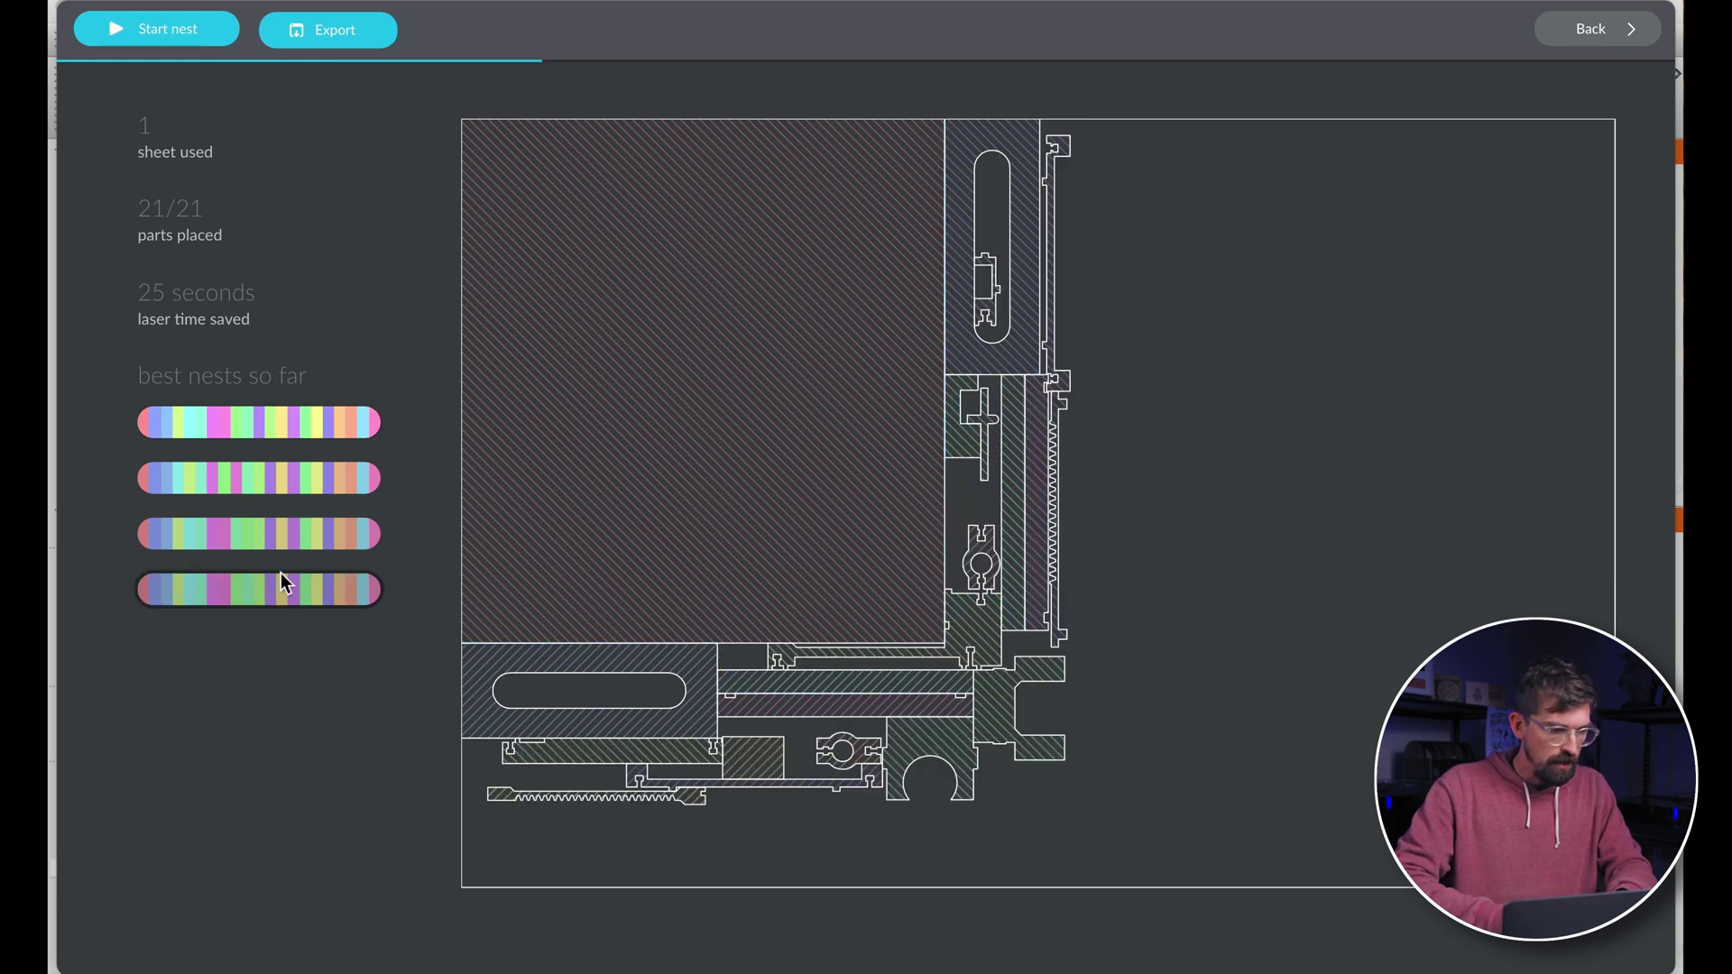
pyautogui.click(278, 423)
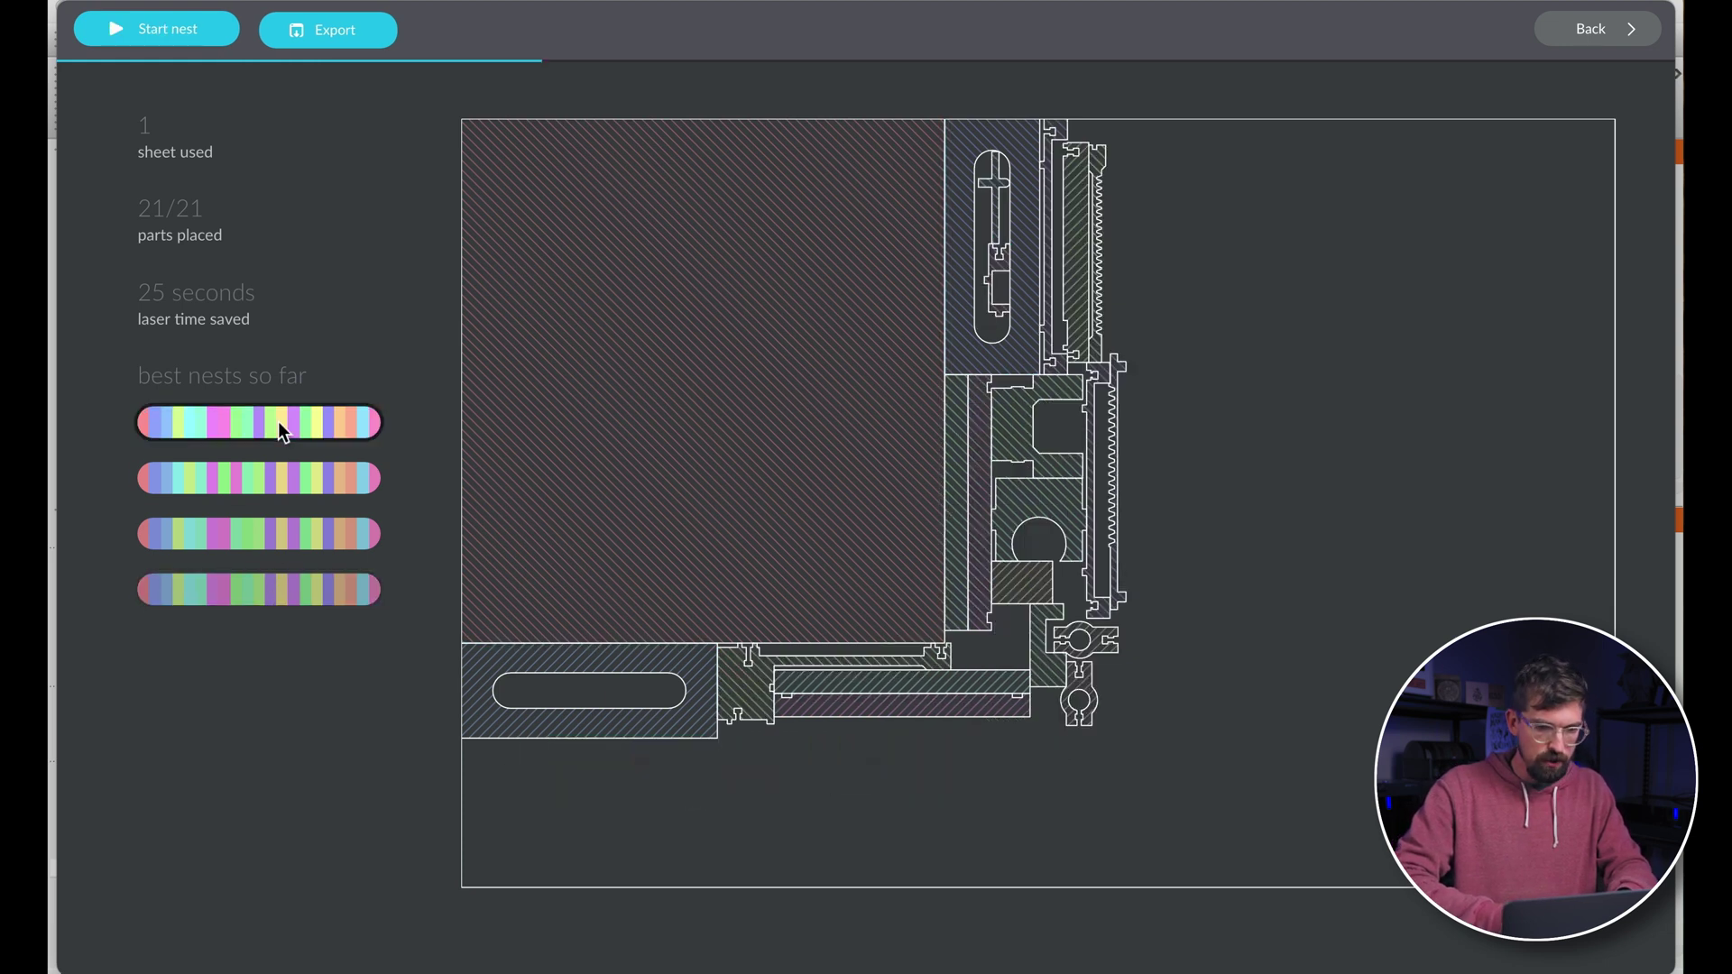
pyautogui.click(316, 31)
pyautogui.click(303, 74)
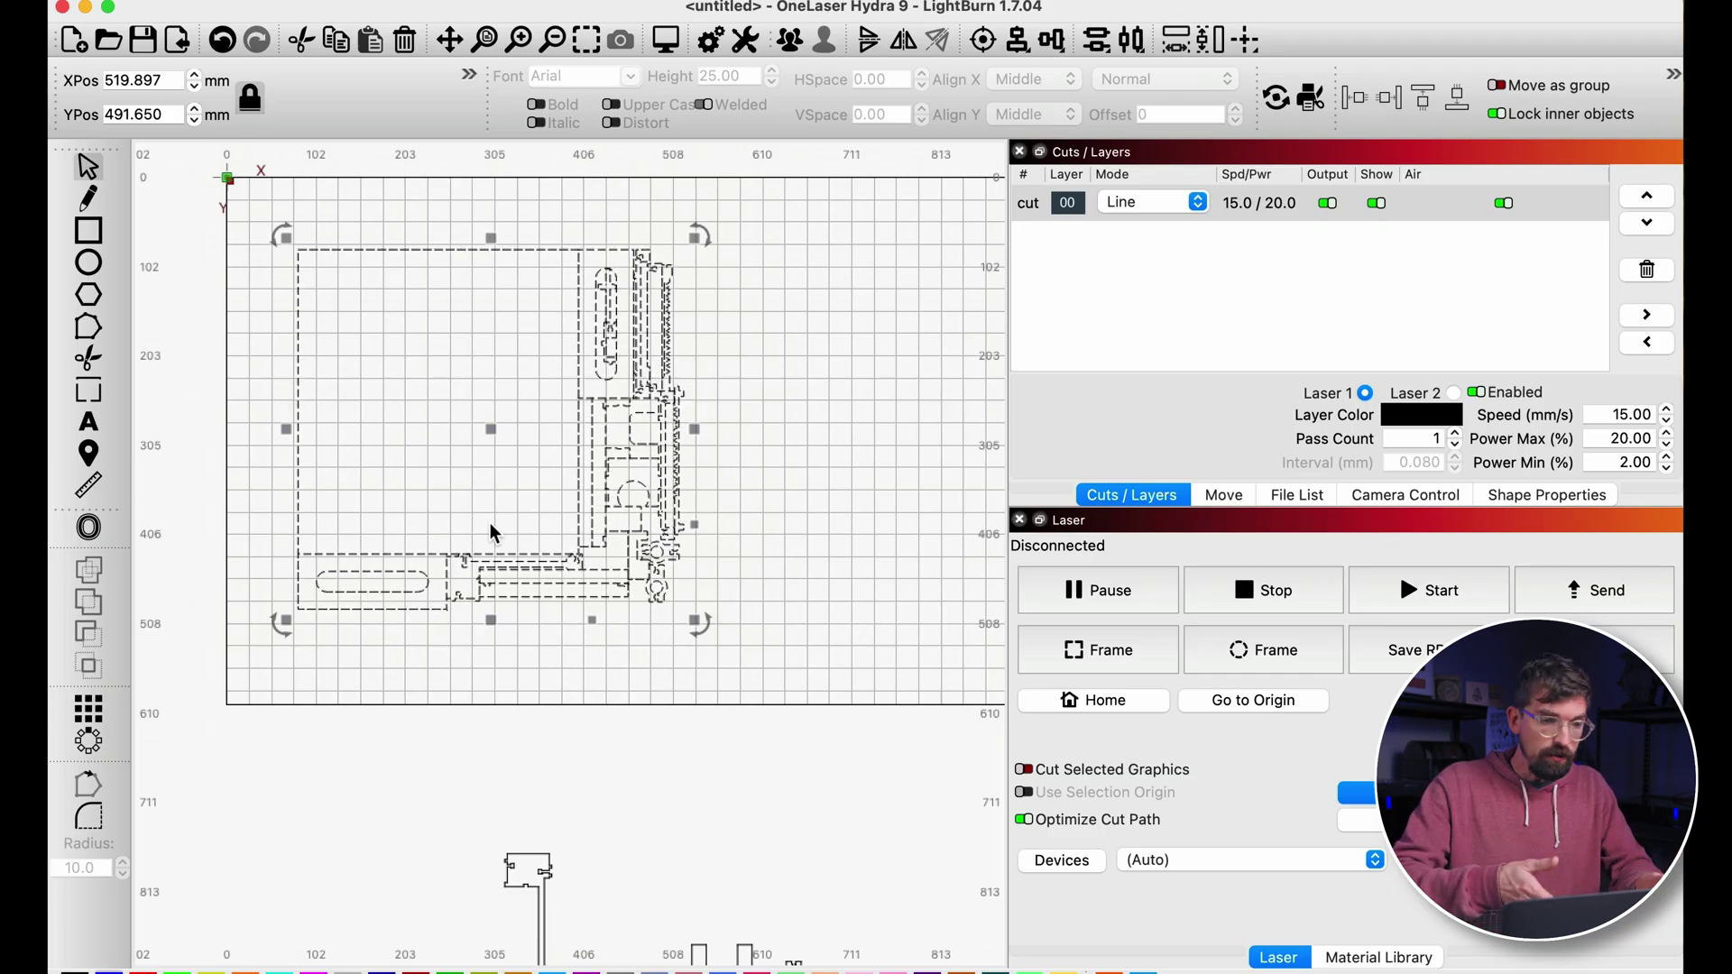
# - Inspect the nested parts' spacing in LightBurn and open the Space between parts setting in Deepnest's nesting configuration
pyautogui.scroll(1, 428, 428)
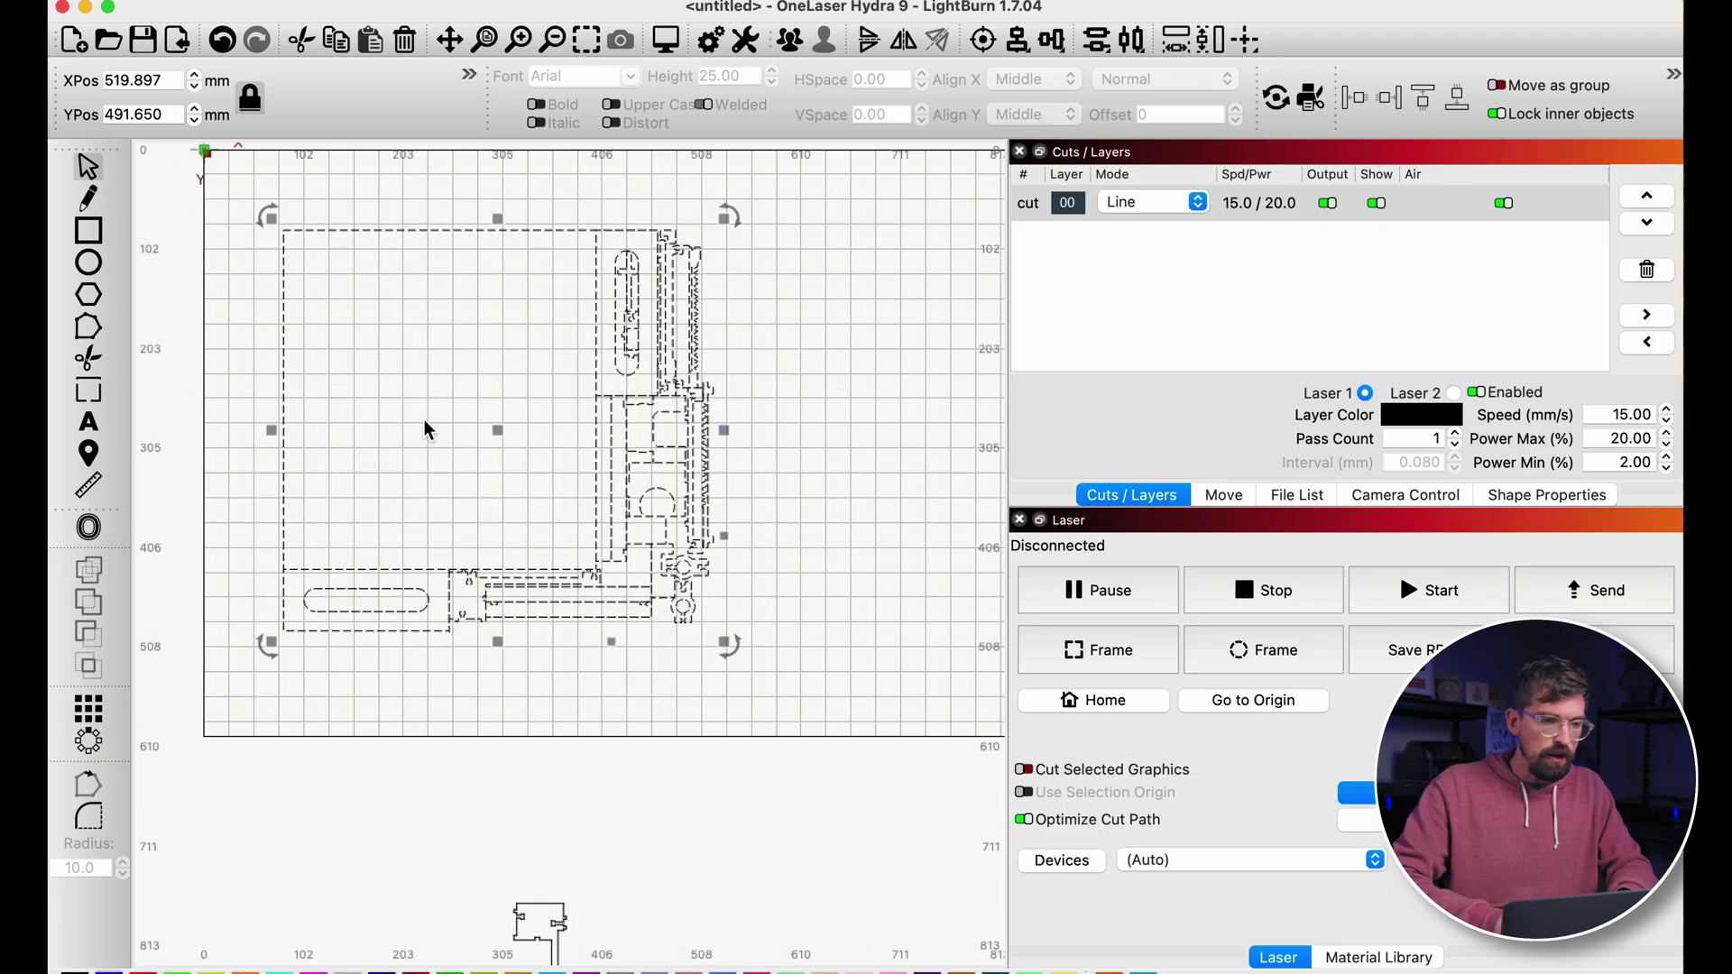
pyautogui.scroll(1, 429, 429)
pyautogui.scroll(1, 429, 428)
pyautogui.scroll(1, 429, 429)
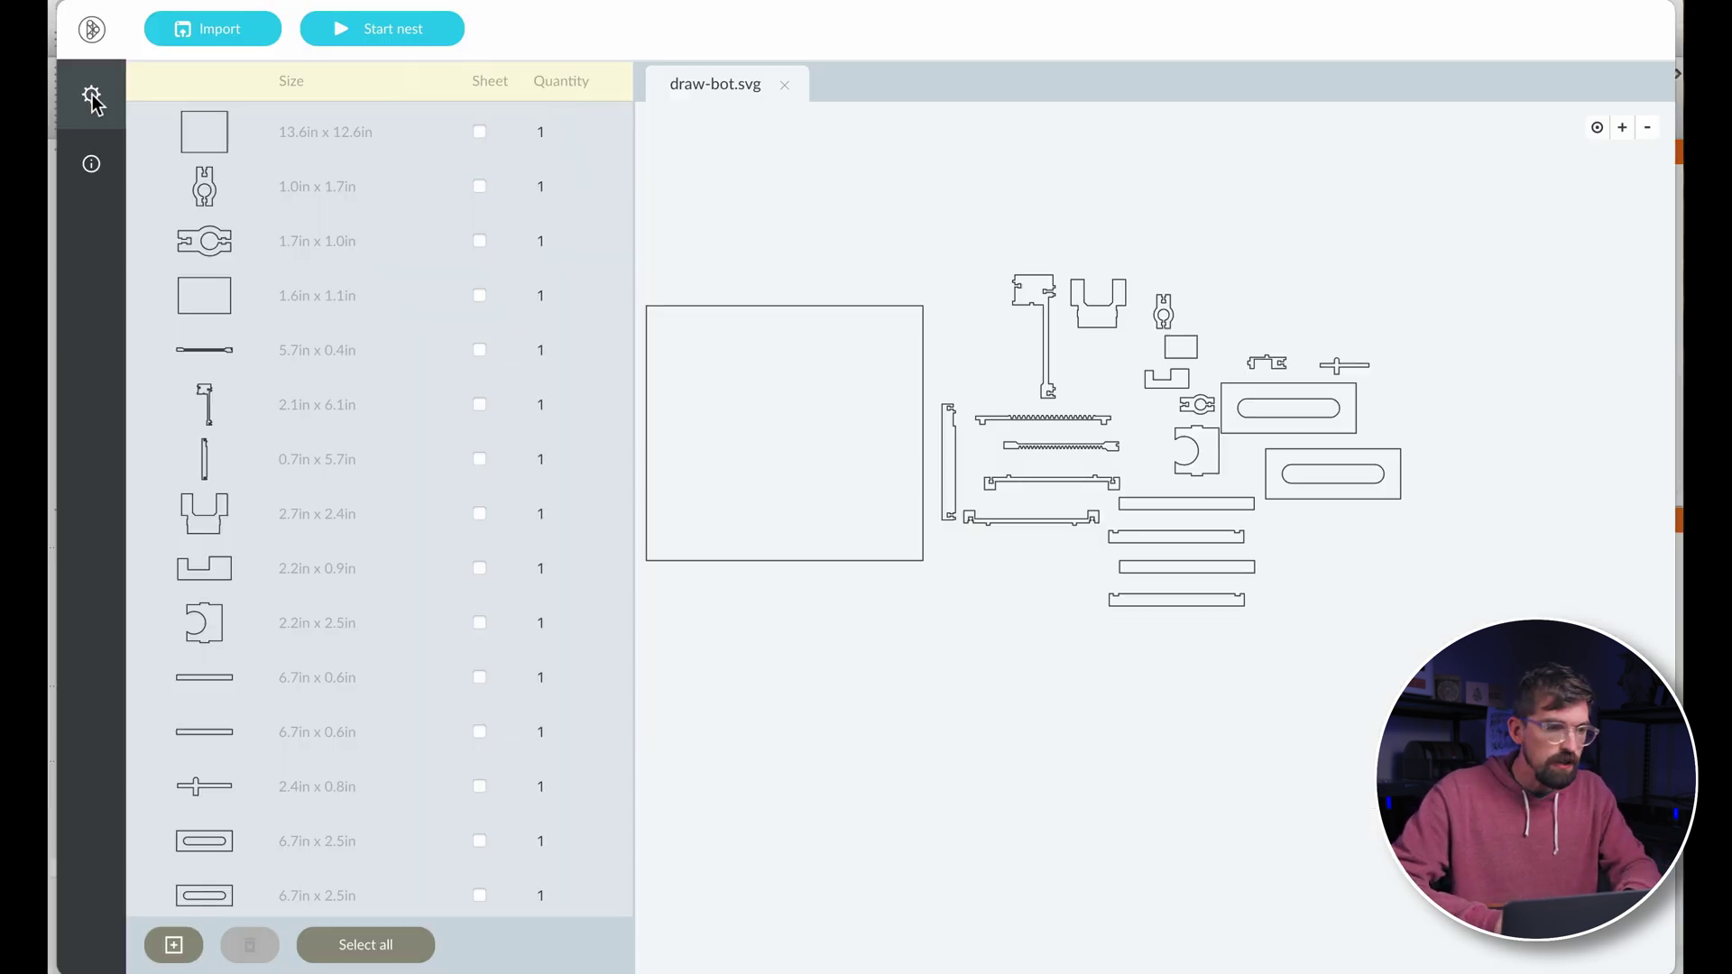
pyautogui.click(91, 95)
pyautogui.moveTo(464, 161)
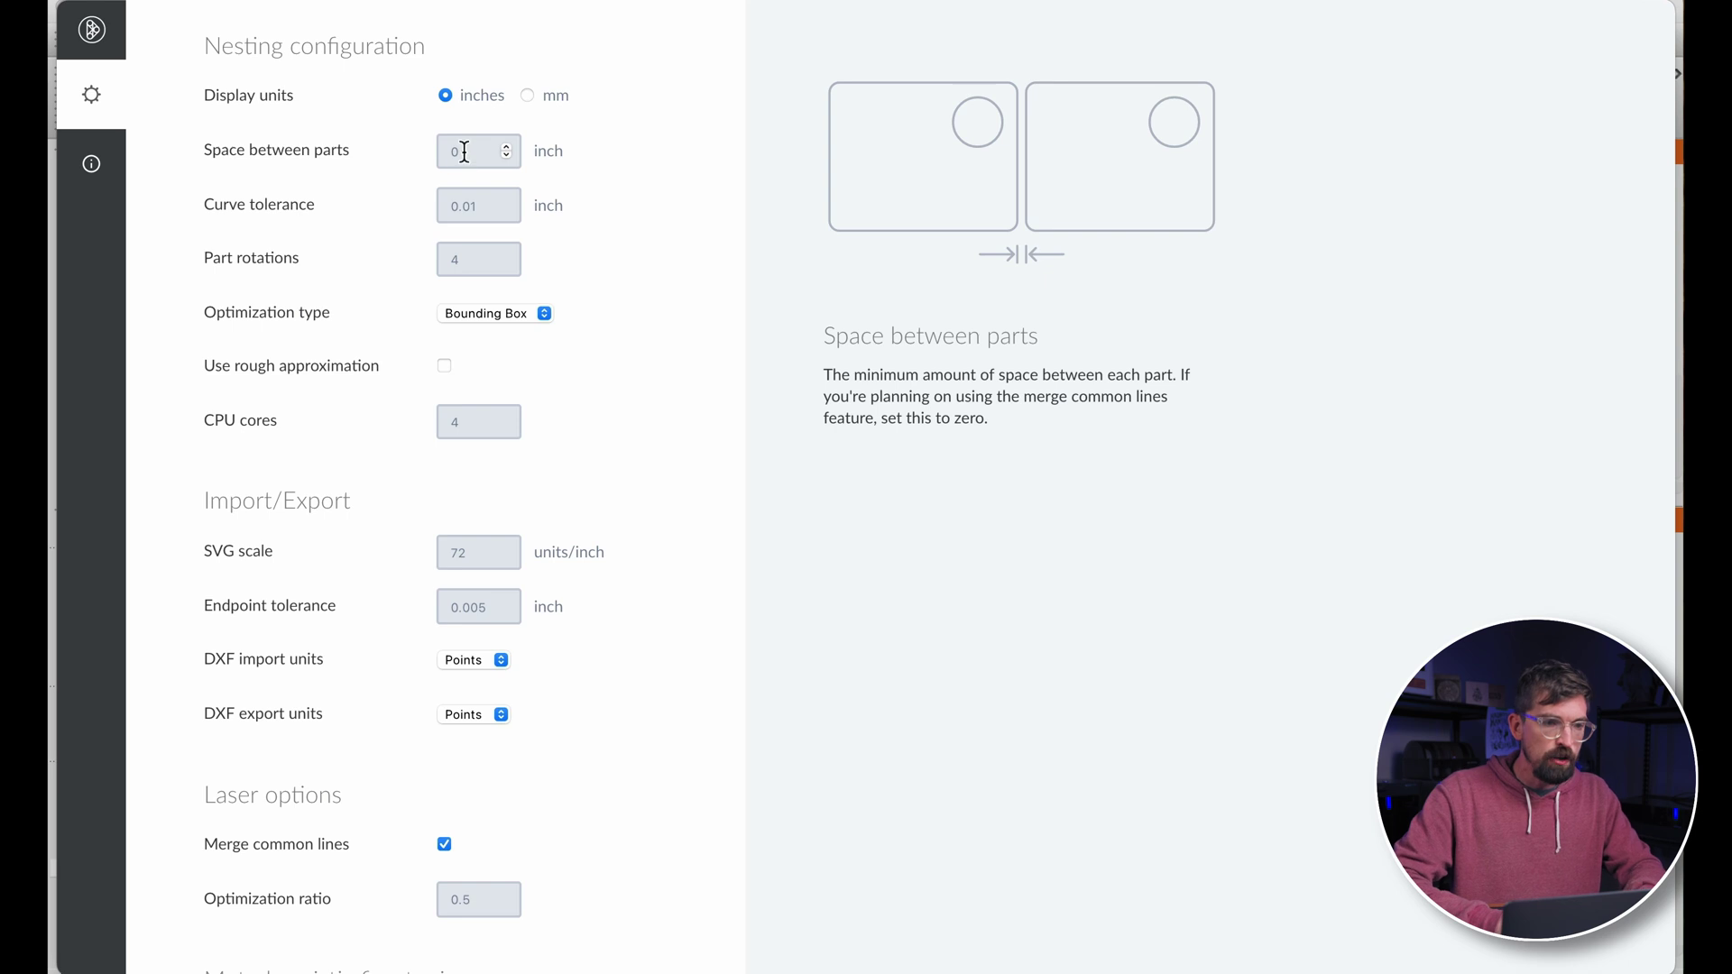
pyautogui.click(463, 152)
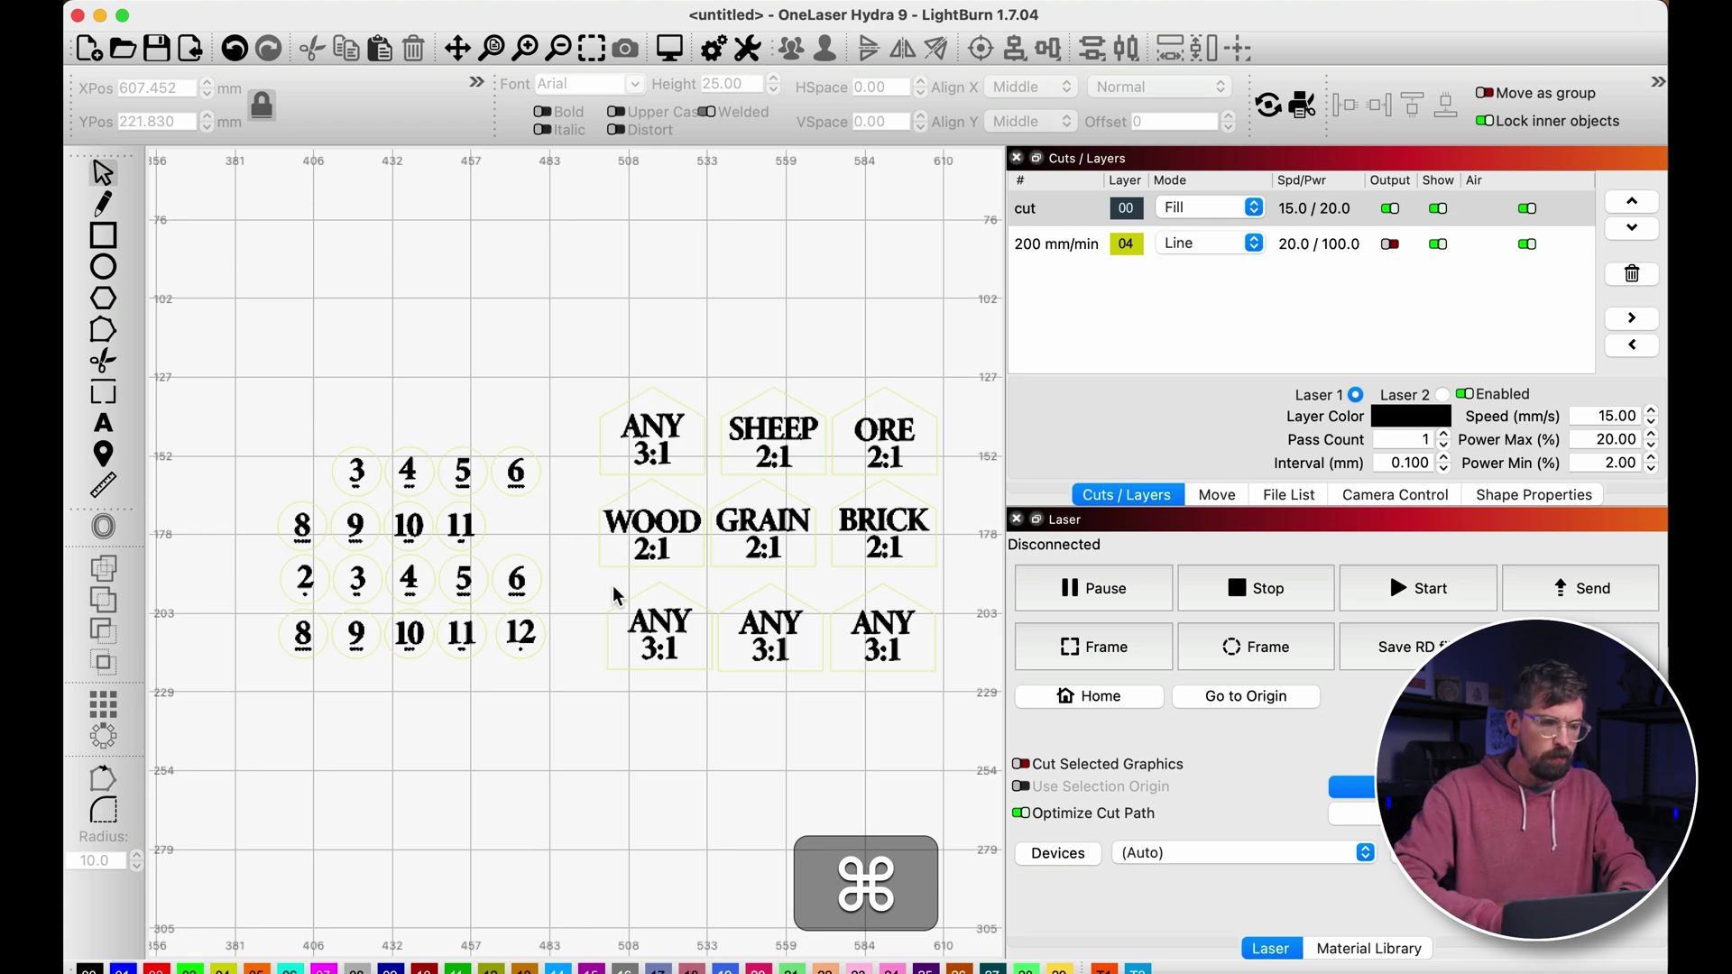
# - Ungroup the set of ANY, SHEEP, ORE, WOOD, GRAIN and BRICK tiles
pyautogui.scroll(2, 487, 478)
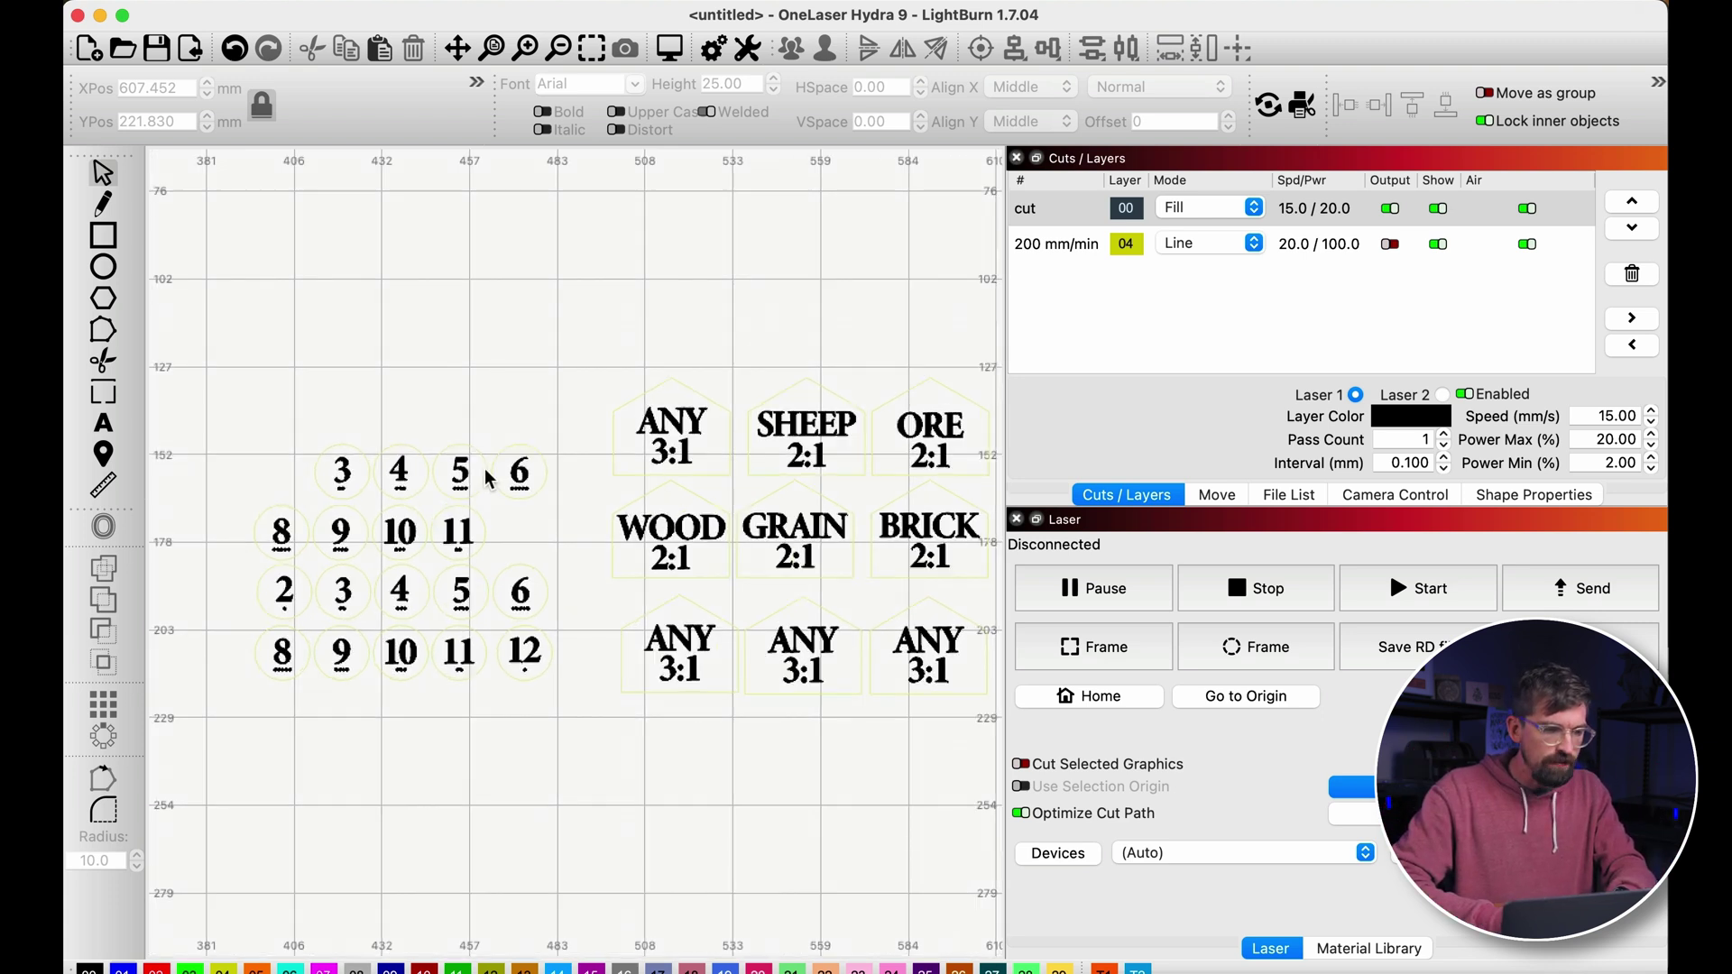
pyautogui.click(671, 445)
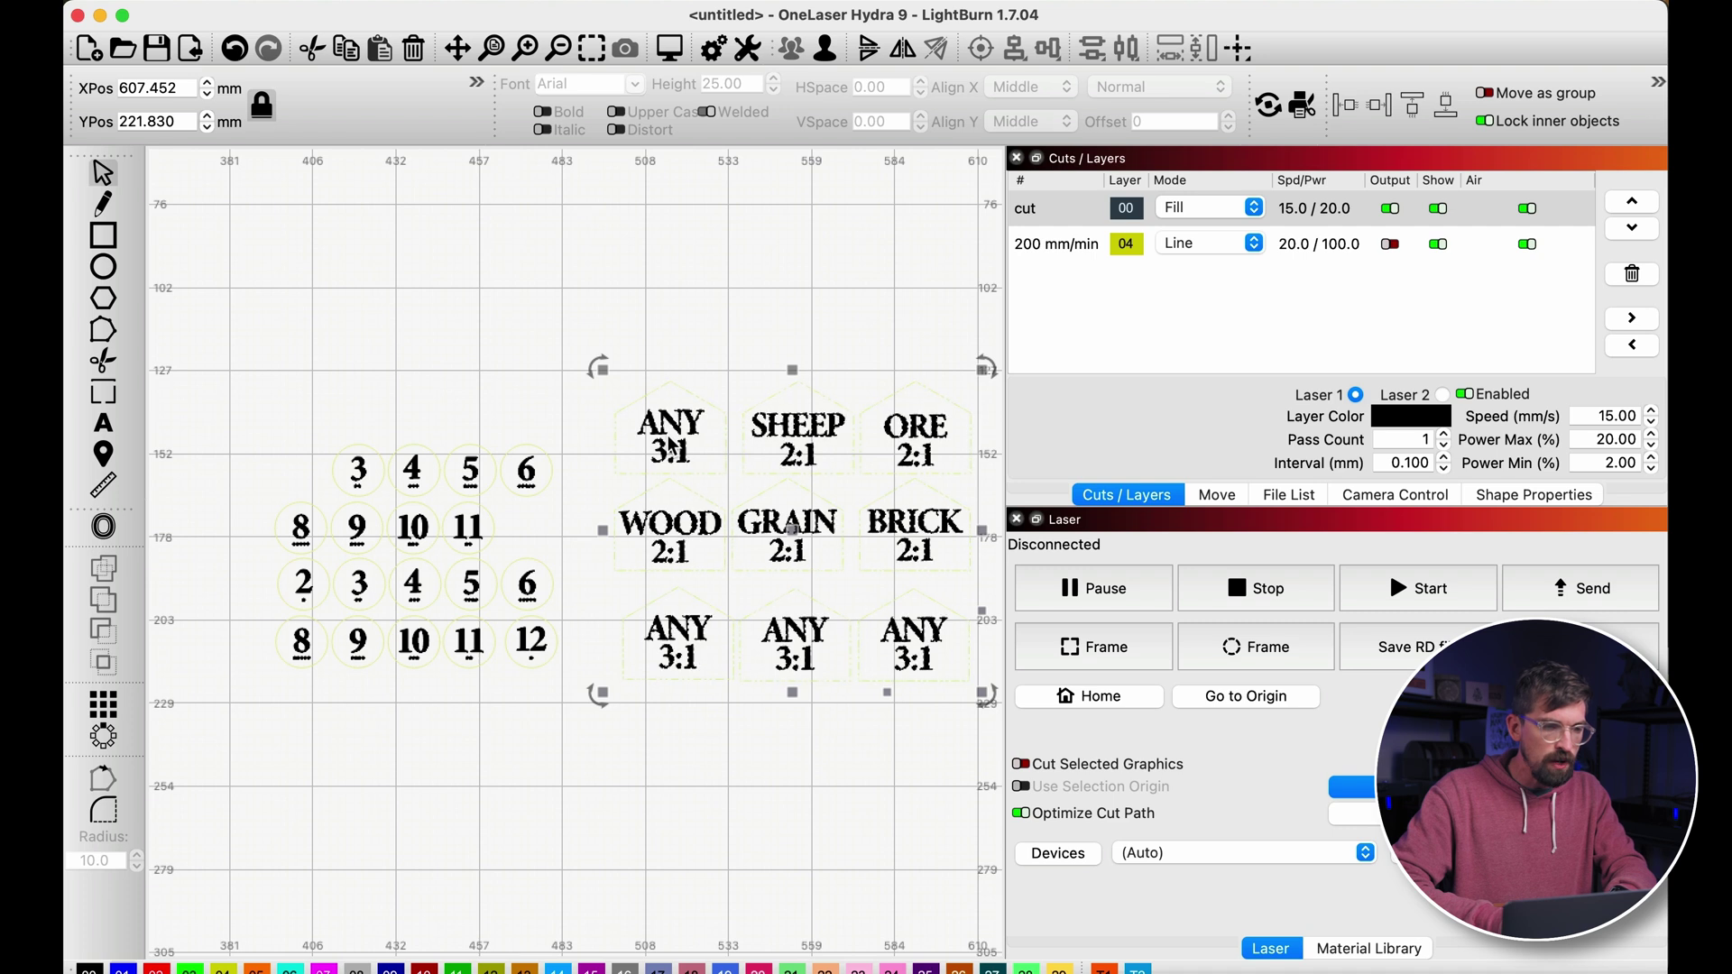
pyautogui.click(536, 541)
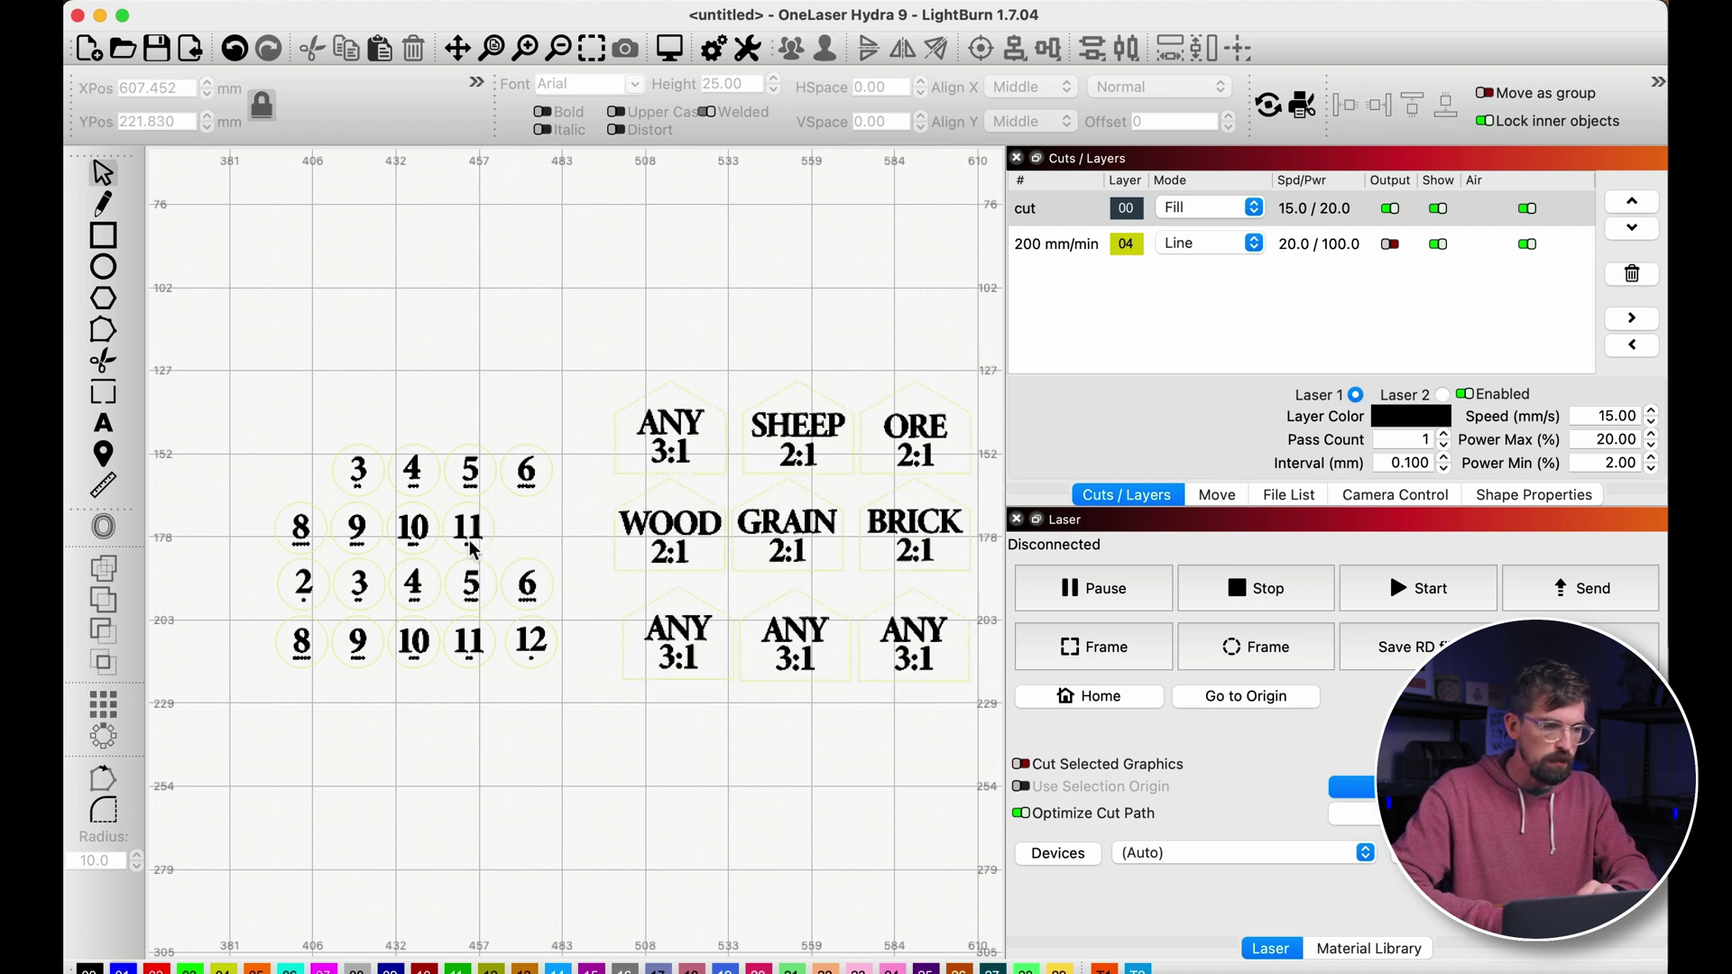
pyautogui.click(471, 534)
pyautogui.click(786, 455)
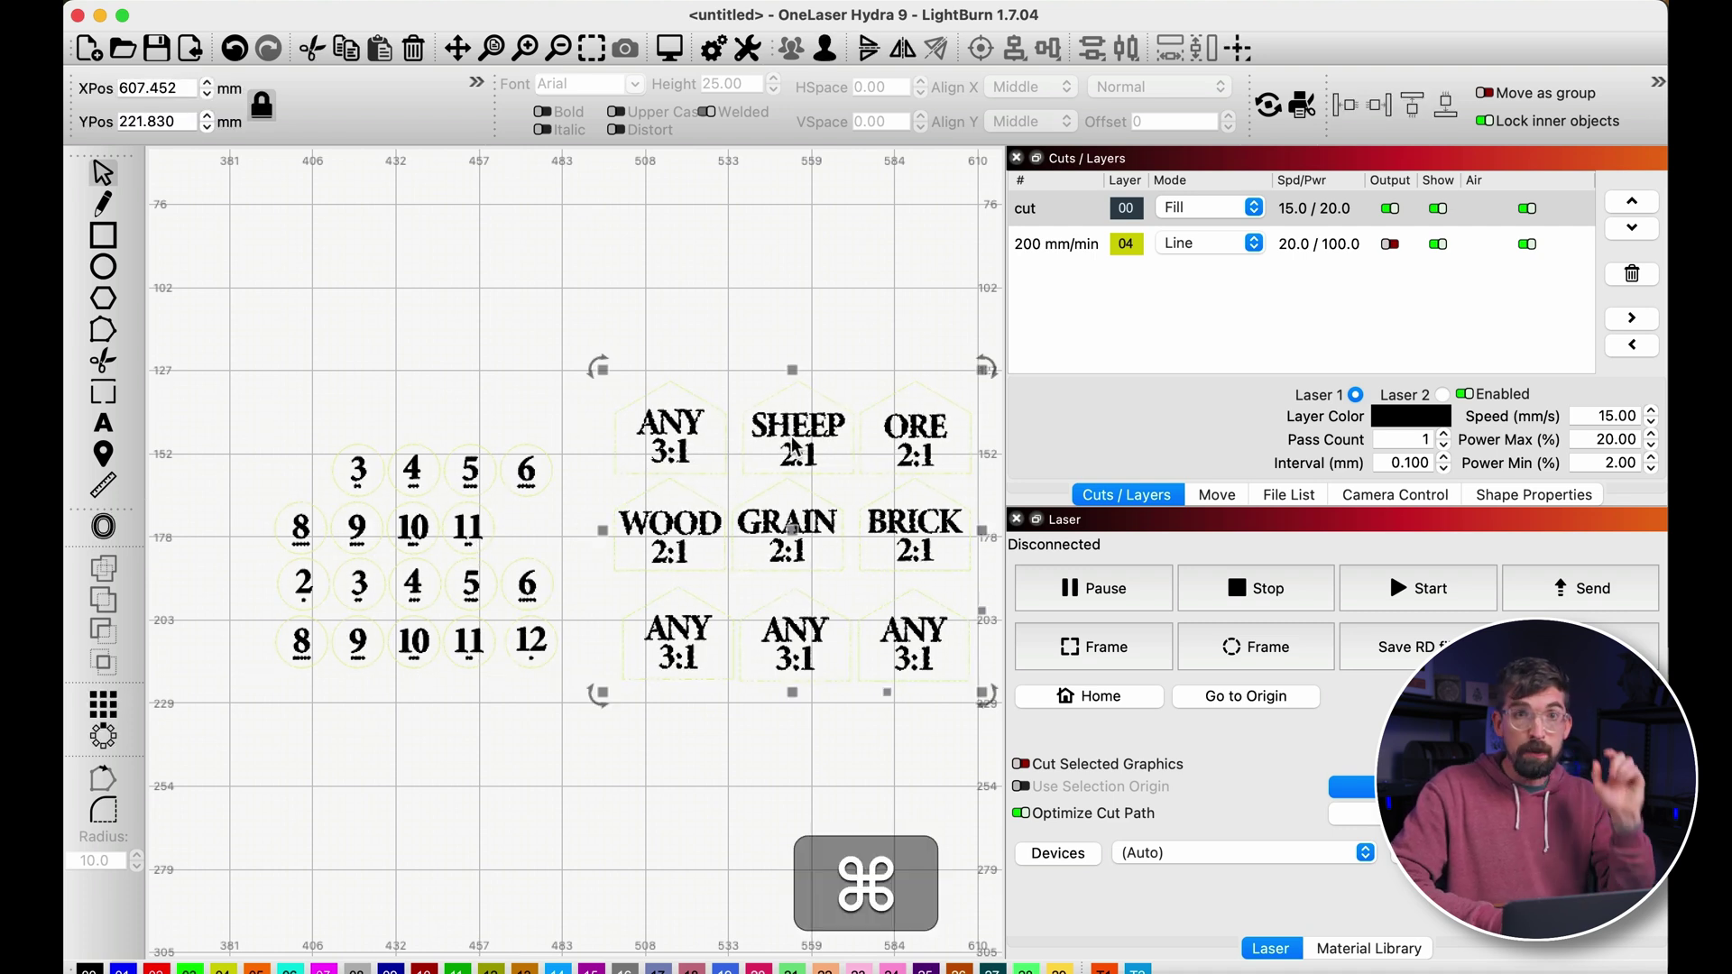
pyautogui.rightClick(792, 442)
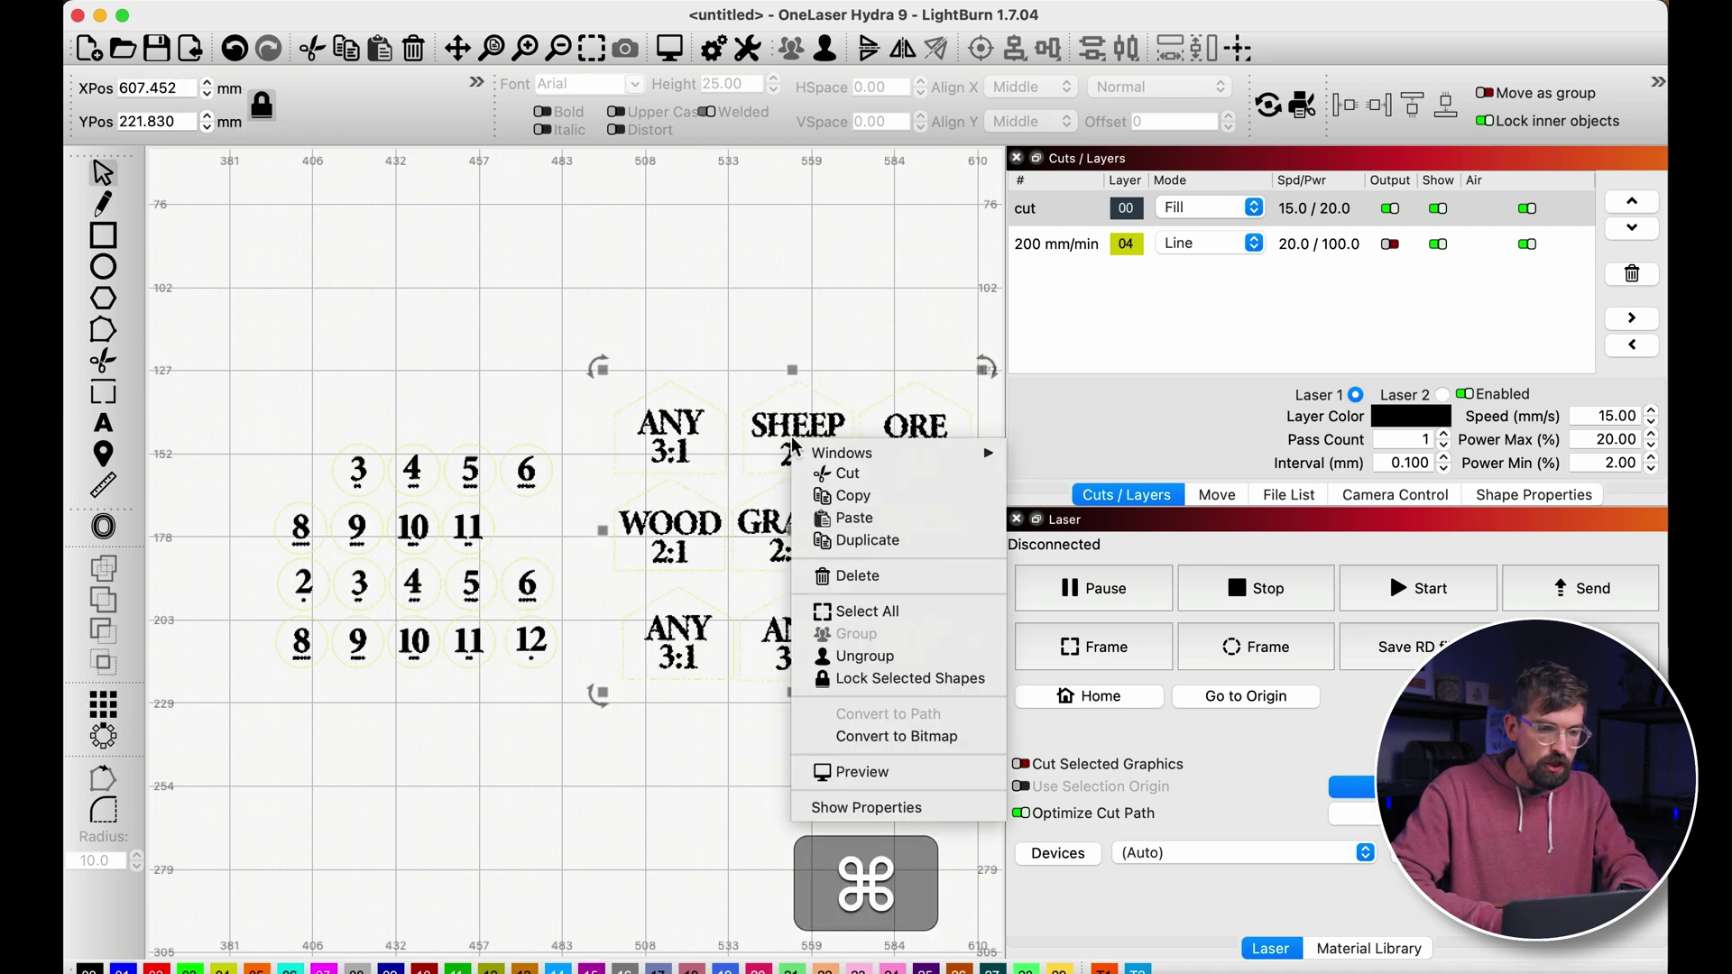
pyautogui.click(864, 657)
# - Ungroup the set of round number tokens
pyautogui.click(496, 584)
pyautogui.click(478, 588)
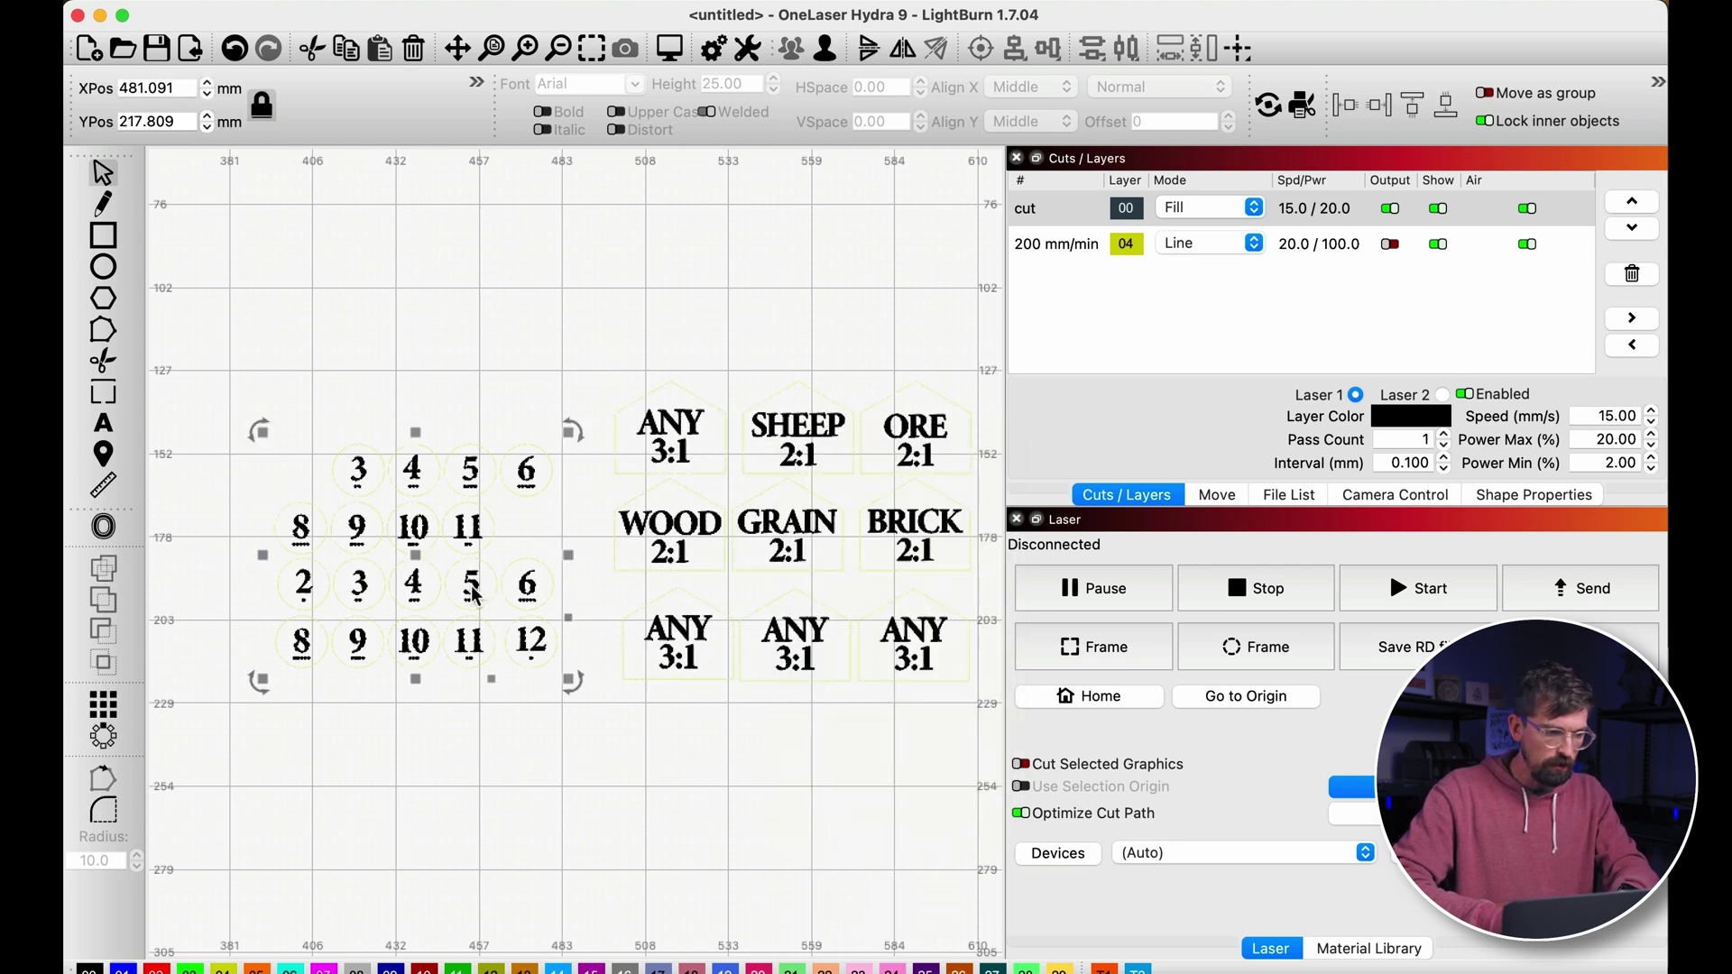
pyautogui.rightClick(475, 590)
pyautogui.click(559, 827)
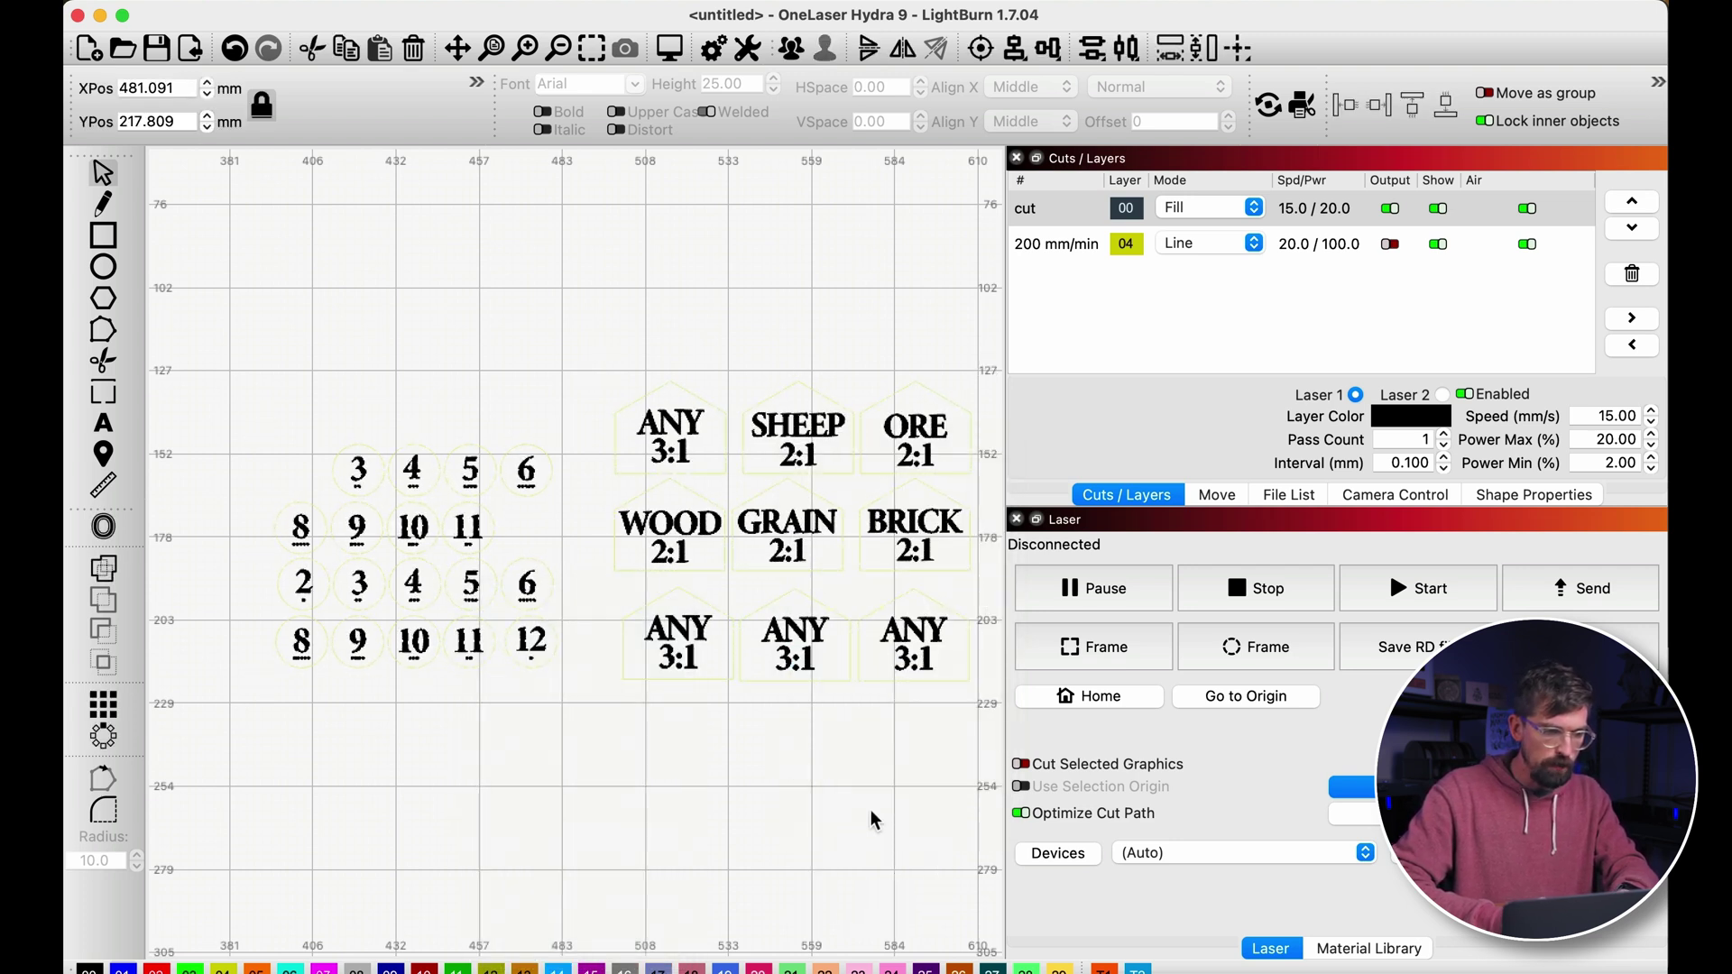
# - Try moving the outline of the first ANY 3:1 tile separately from its text, then undo the changes
pyautogui.scroll(-2, 561, 305)
pyautogui.scroll(1, 688, 354)
pyautogui.click(663, 422)
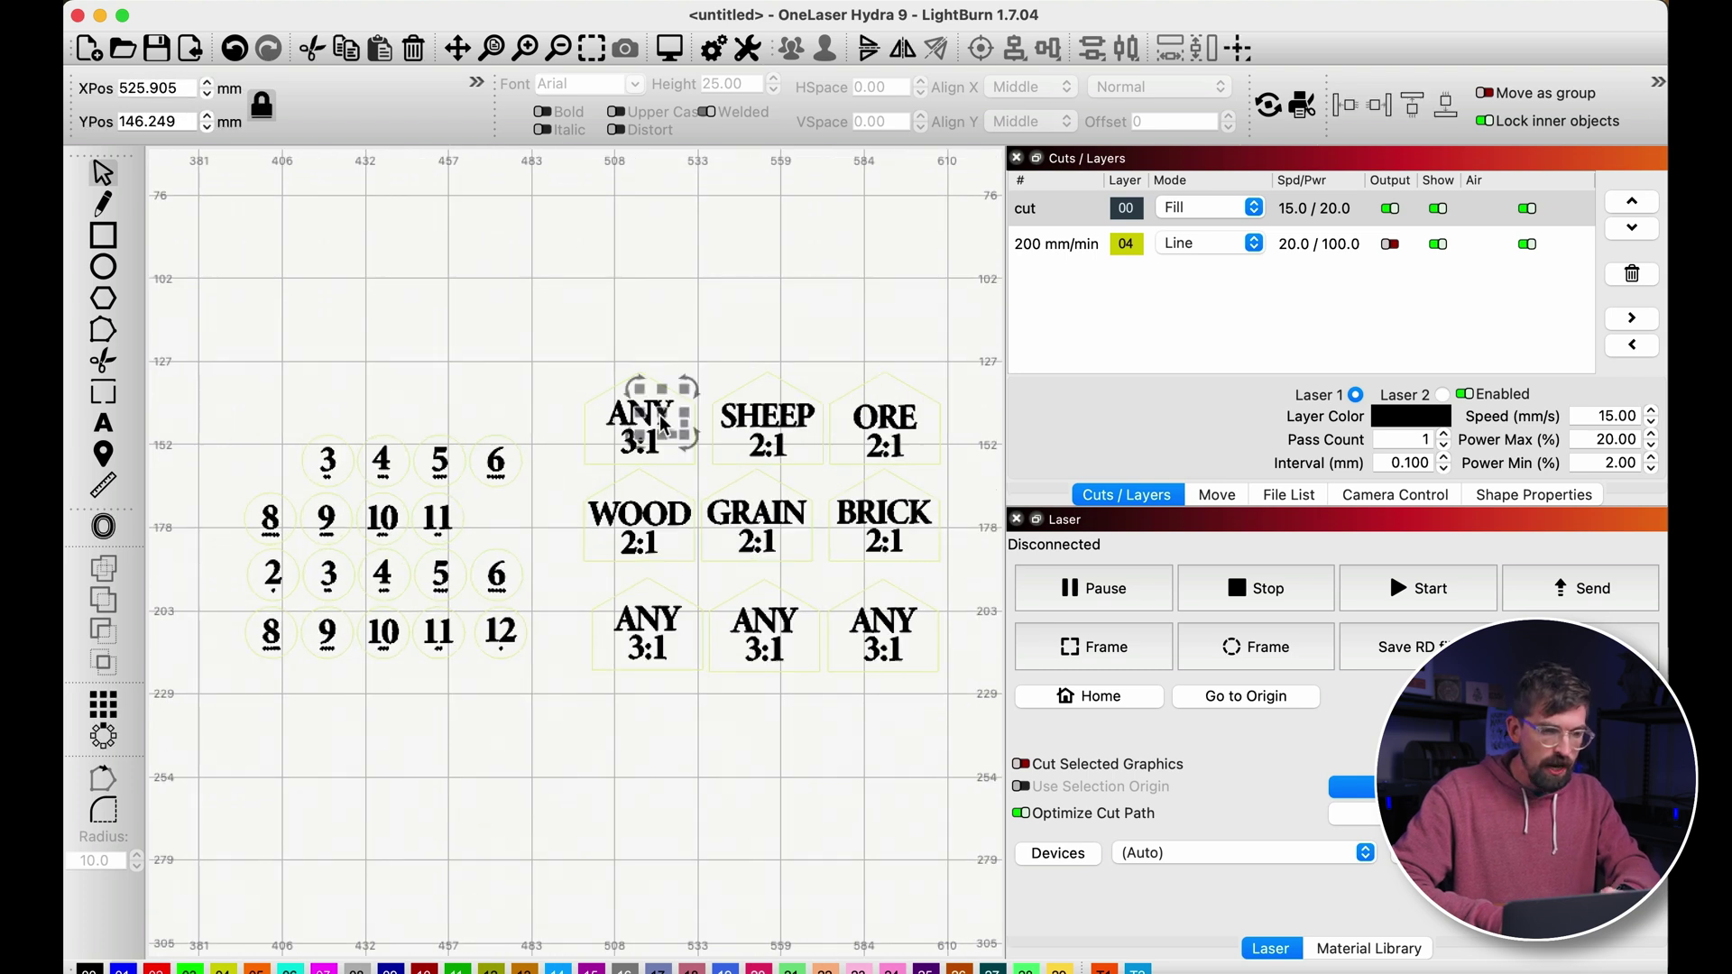
pyautogui.moveTo(600, 397); pyautogui.dragTo(580, 379)
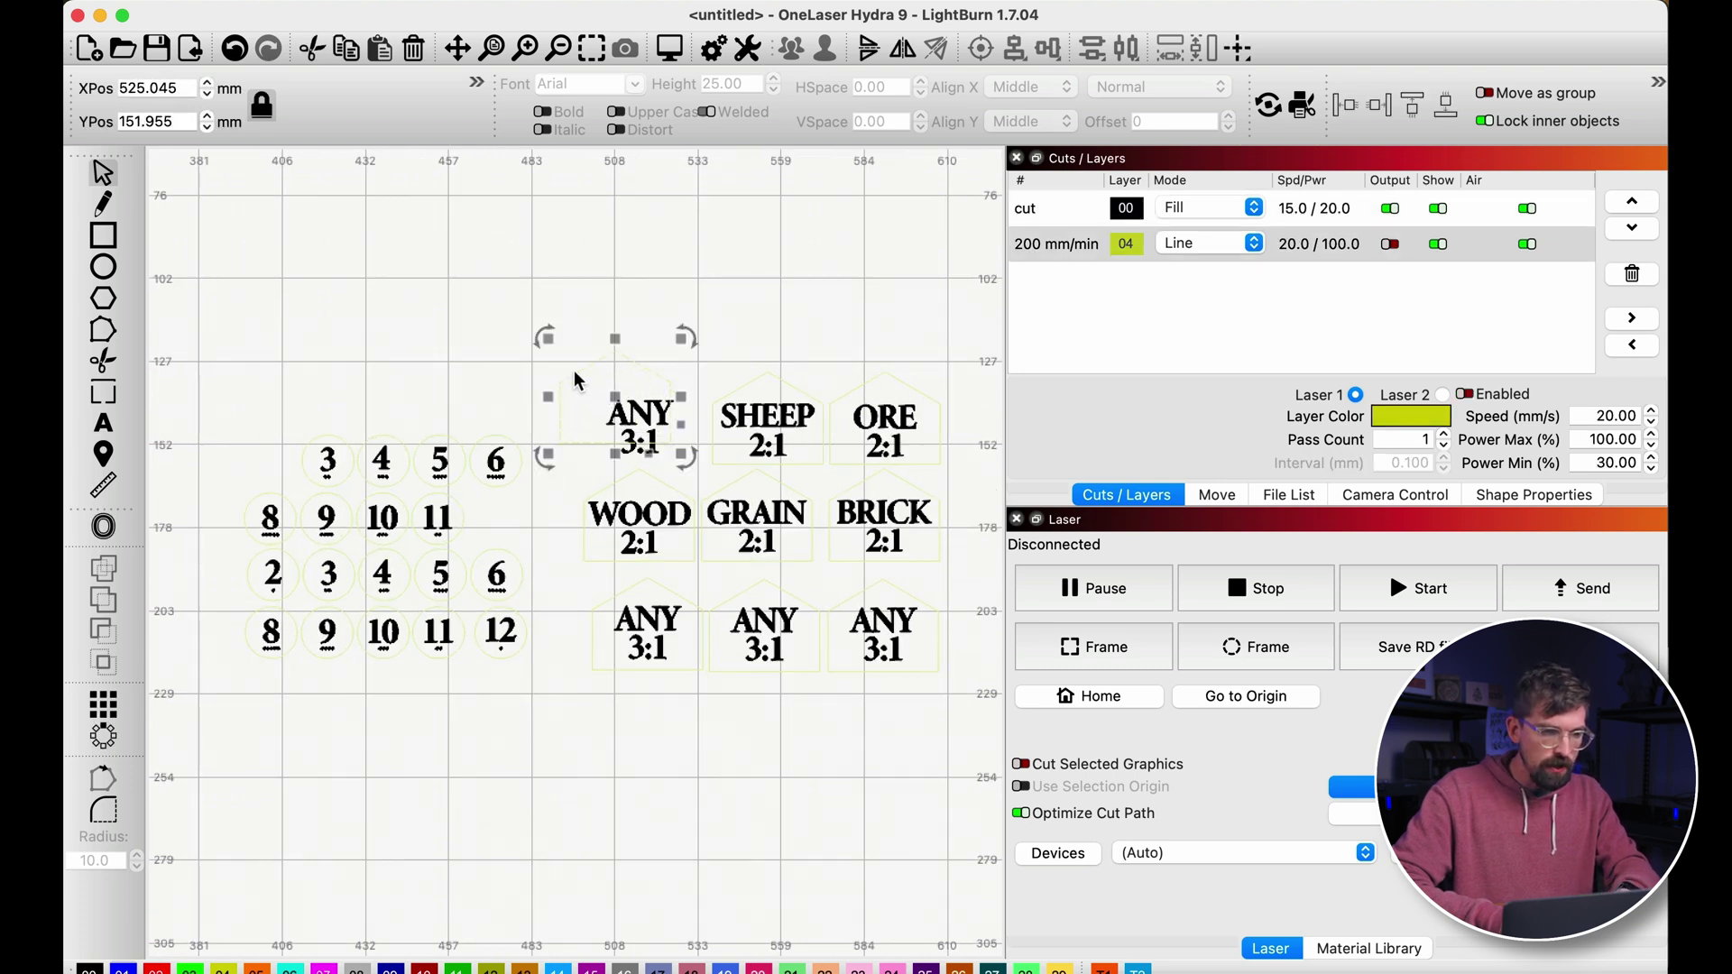
pyautogui.press('super+z')
pyautogui.click(773, 426)
pyautogui.press('super+z')
pyautogui.scroll(5, 760, 388)
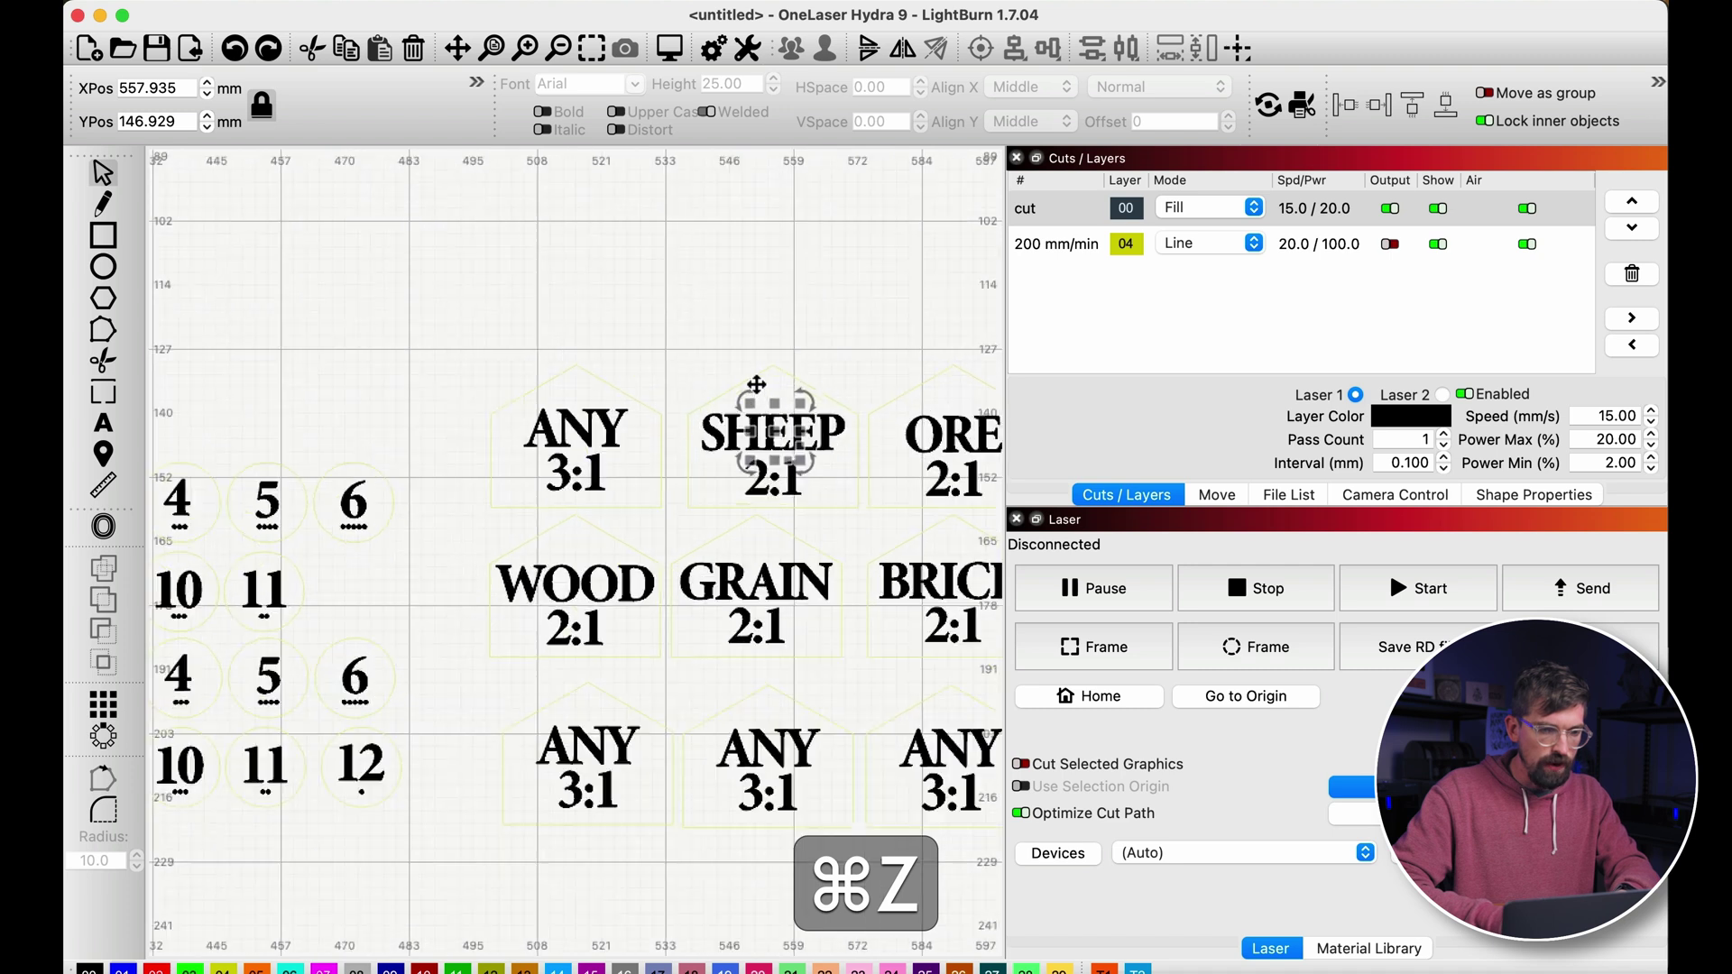
# - Try moving the outline and the digit 1 of the SHEEP 2:1 tile separately, and undo the moves
pyautogui.click(694, 399)
pyautogui.press('super+z')
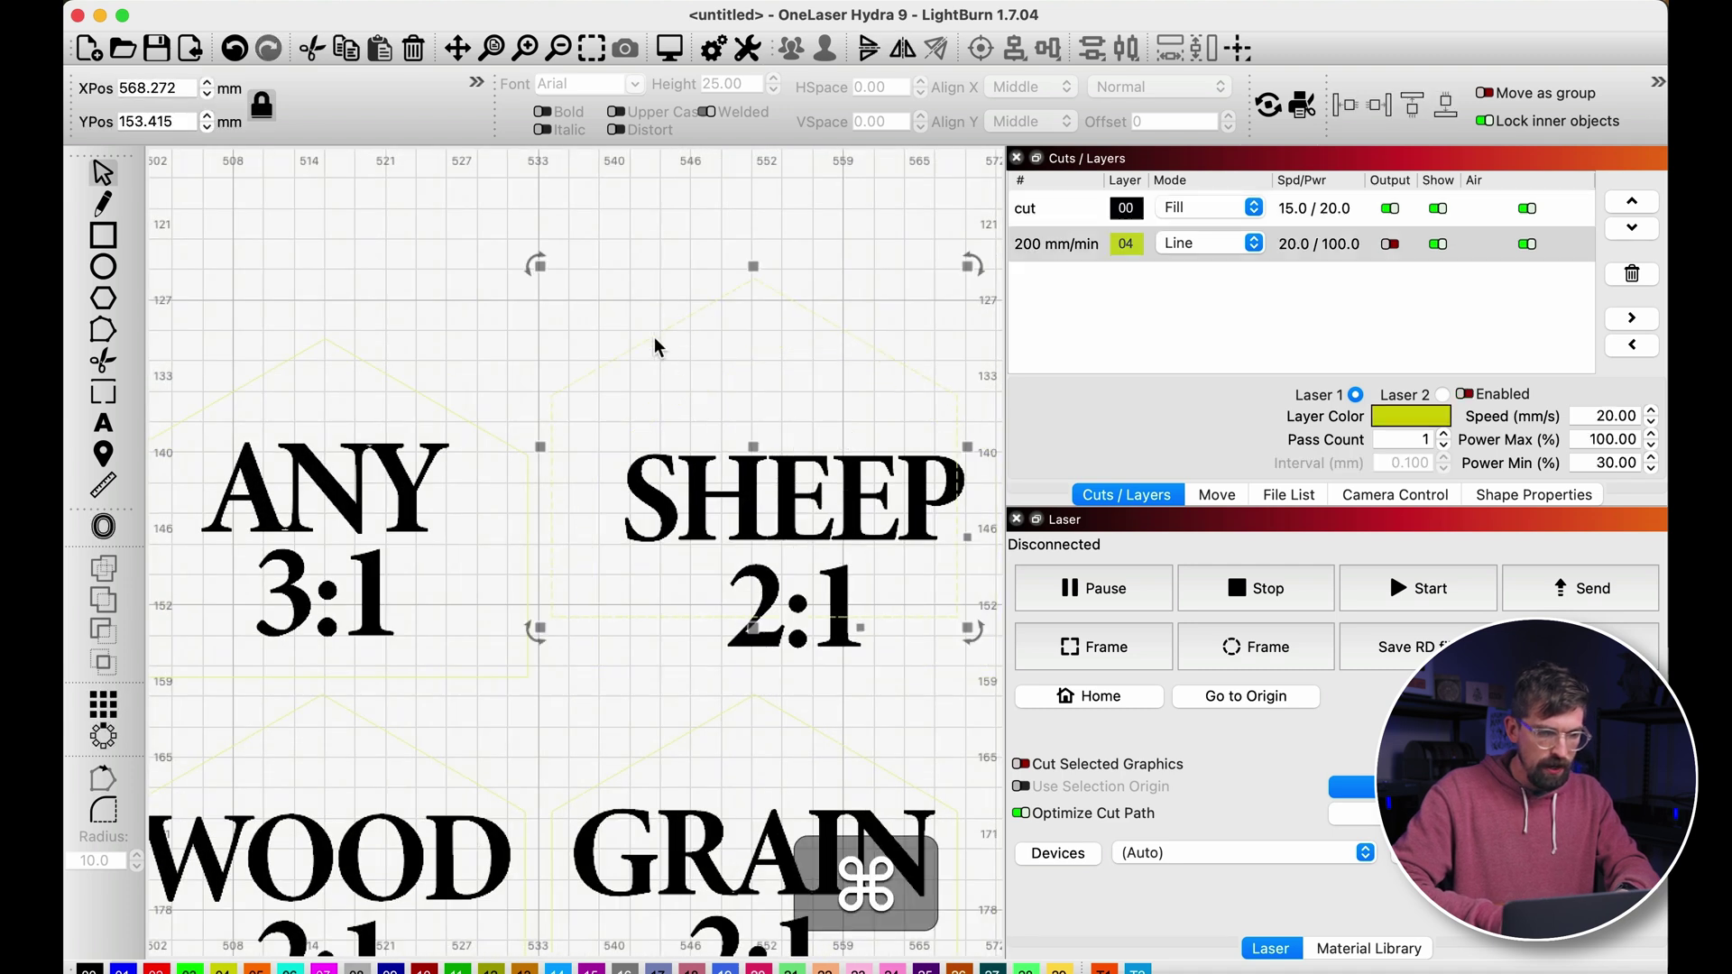
pyautogui.click(857, 544)
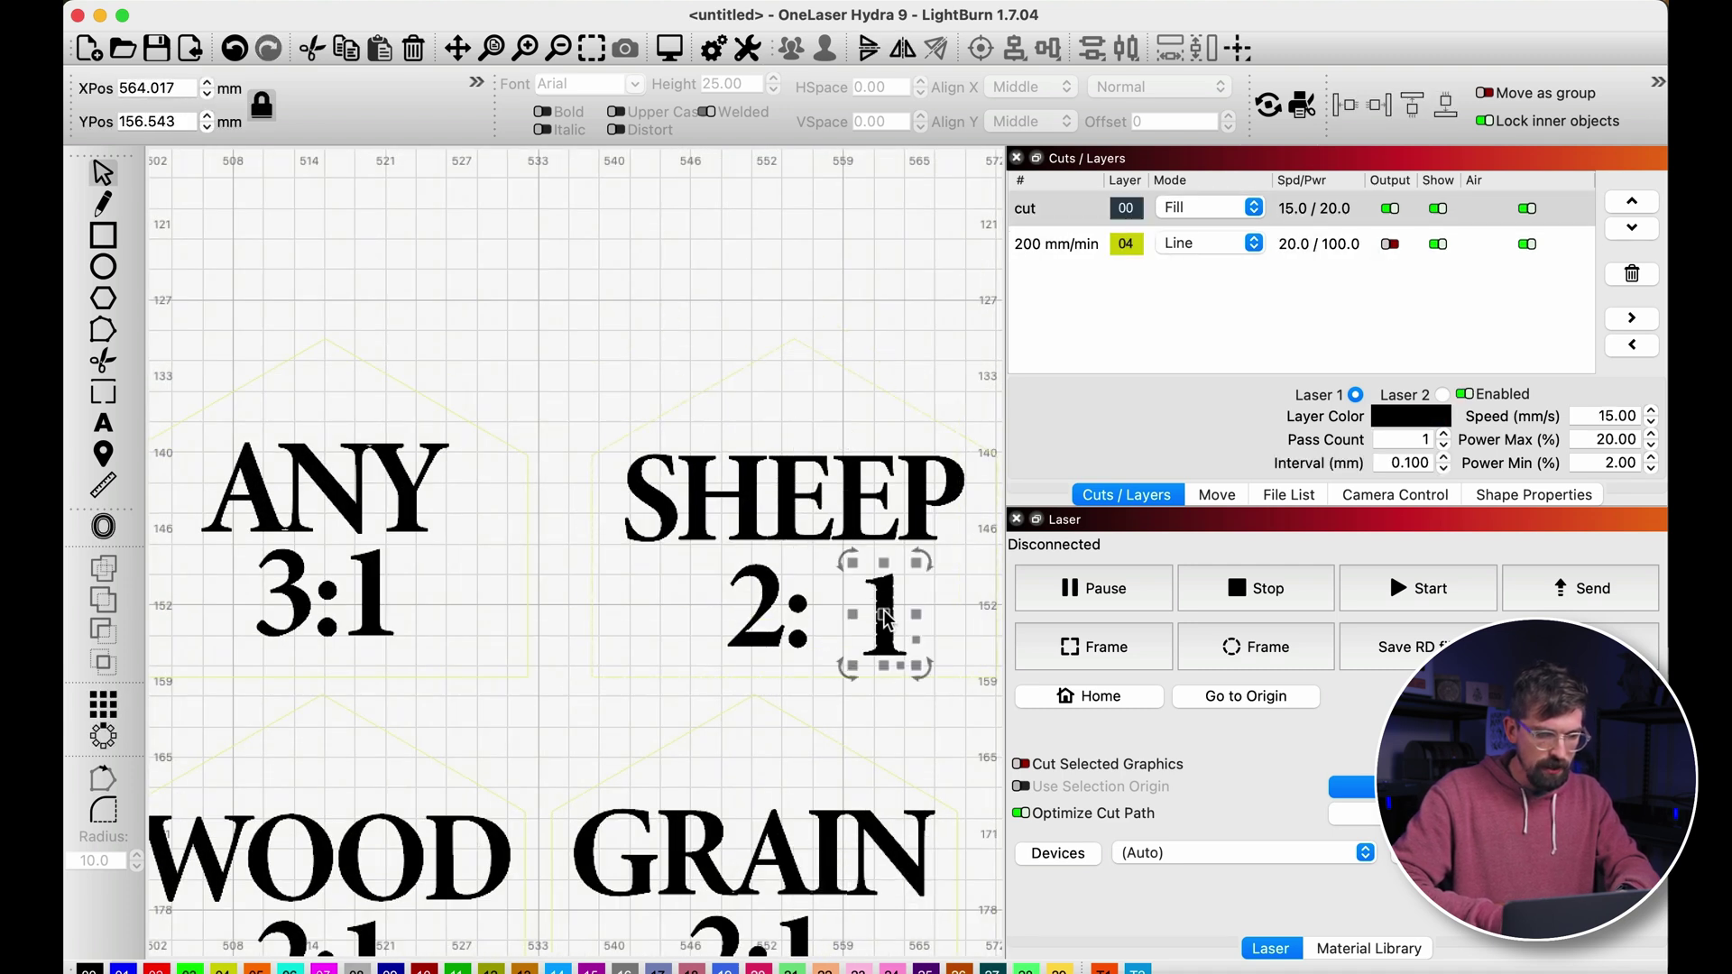
pyautogui.press('super+z')
pyautogui.scroll(-5, 857, 544)
pyautogui.click(872, 736)
pyautogui.scroll(2, 871, 737)
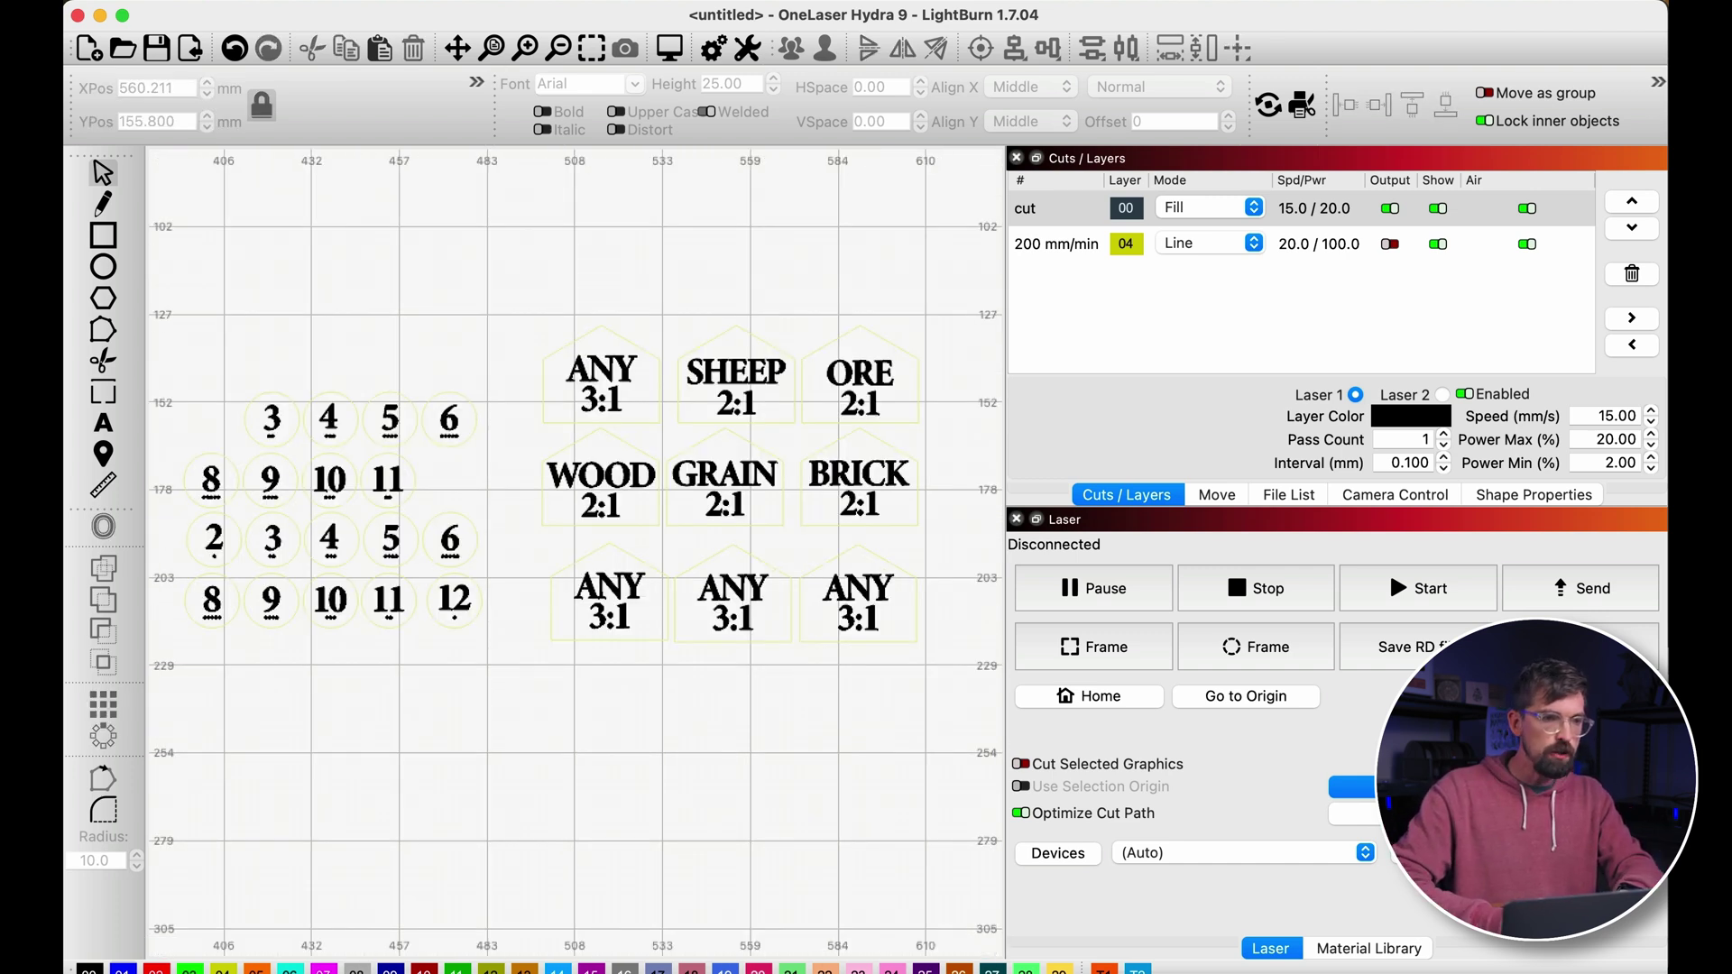
# - Auto-group all the tiles and number tokens at once
pyautogui.click(392, 0)
pyautogui.press('super')
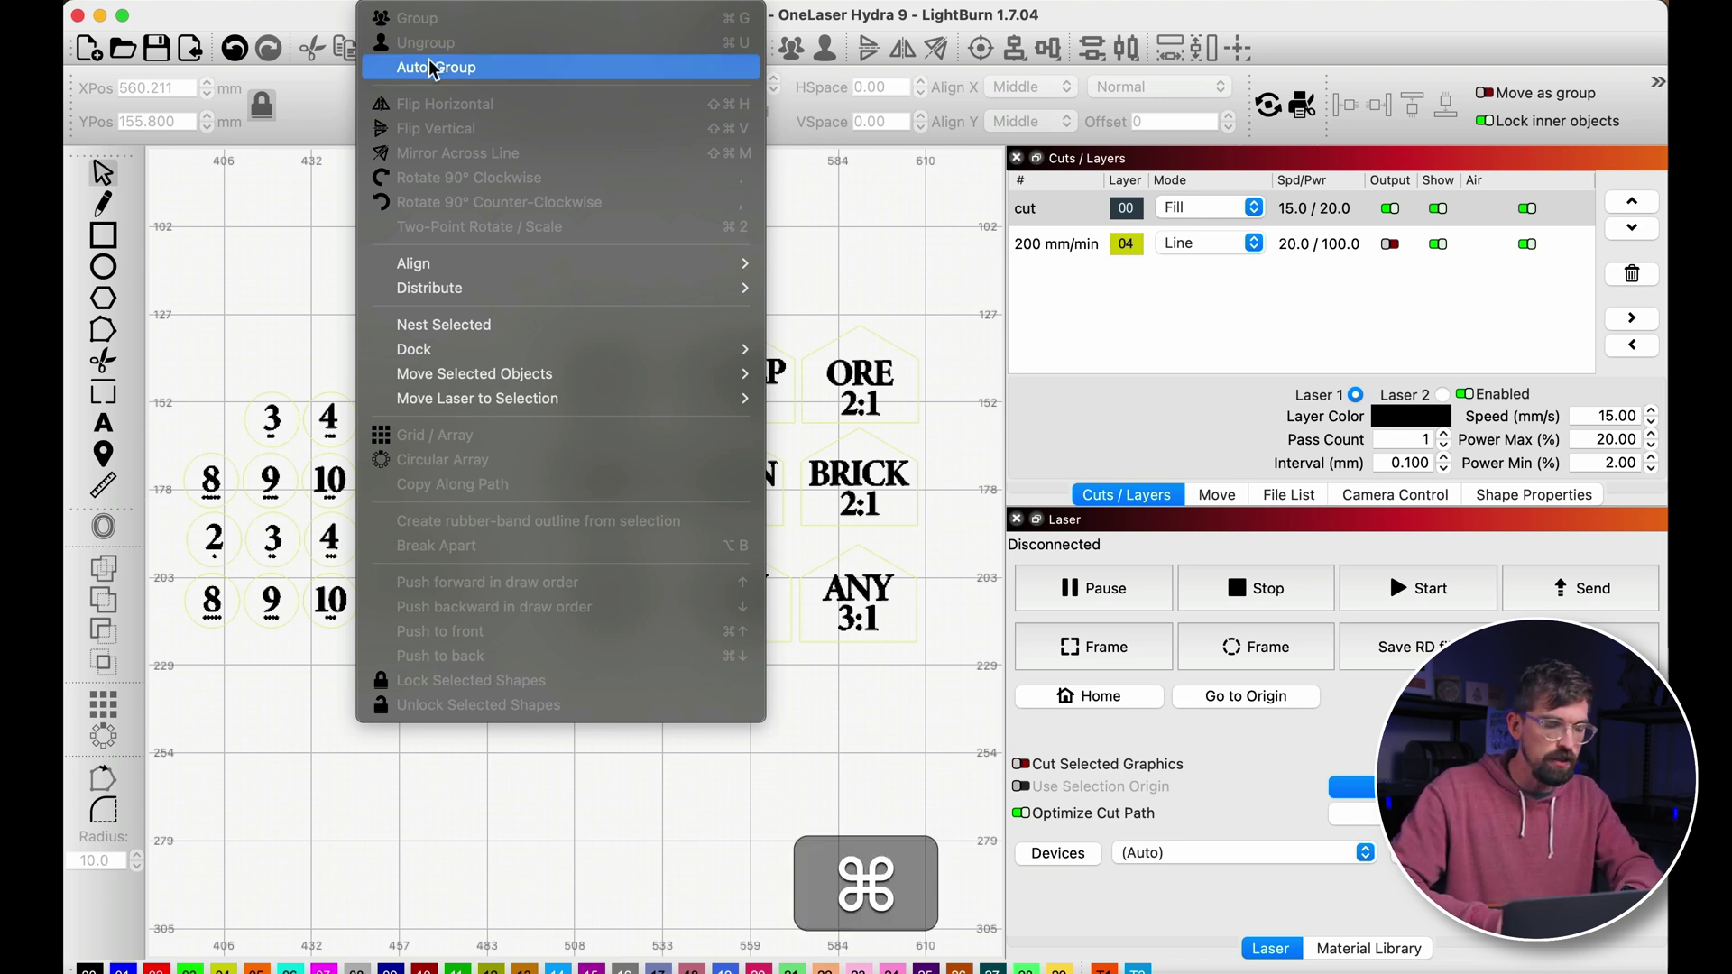
pyautogui.click(433, 68)
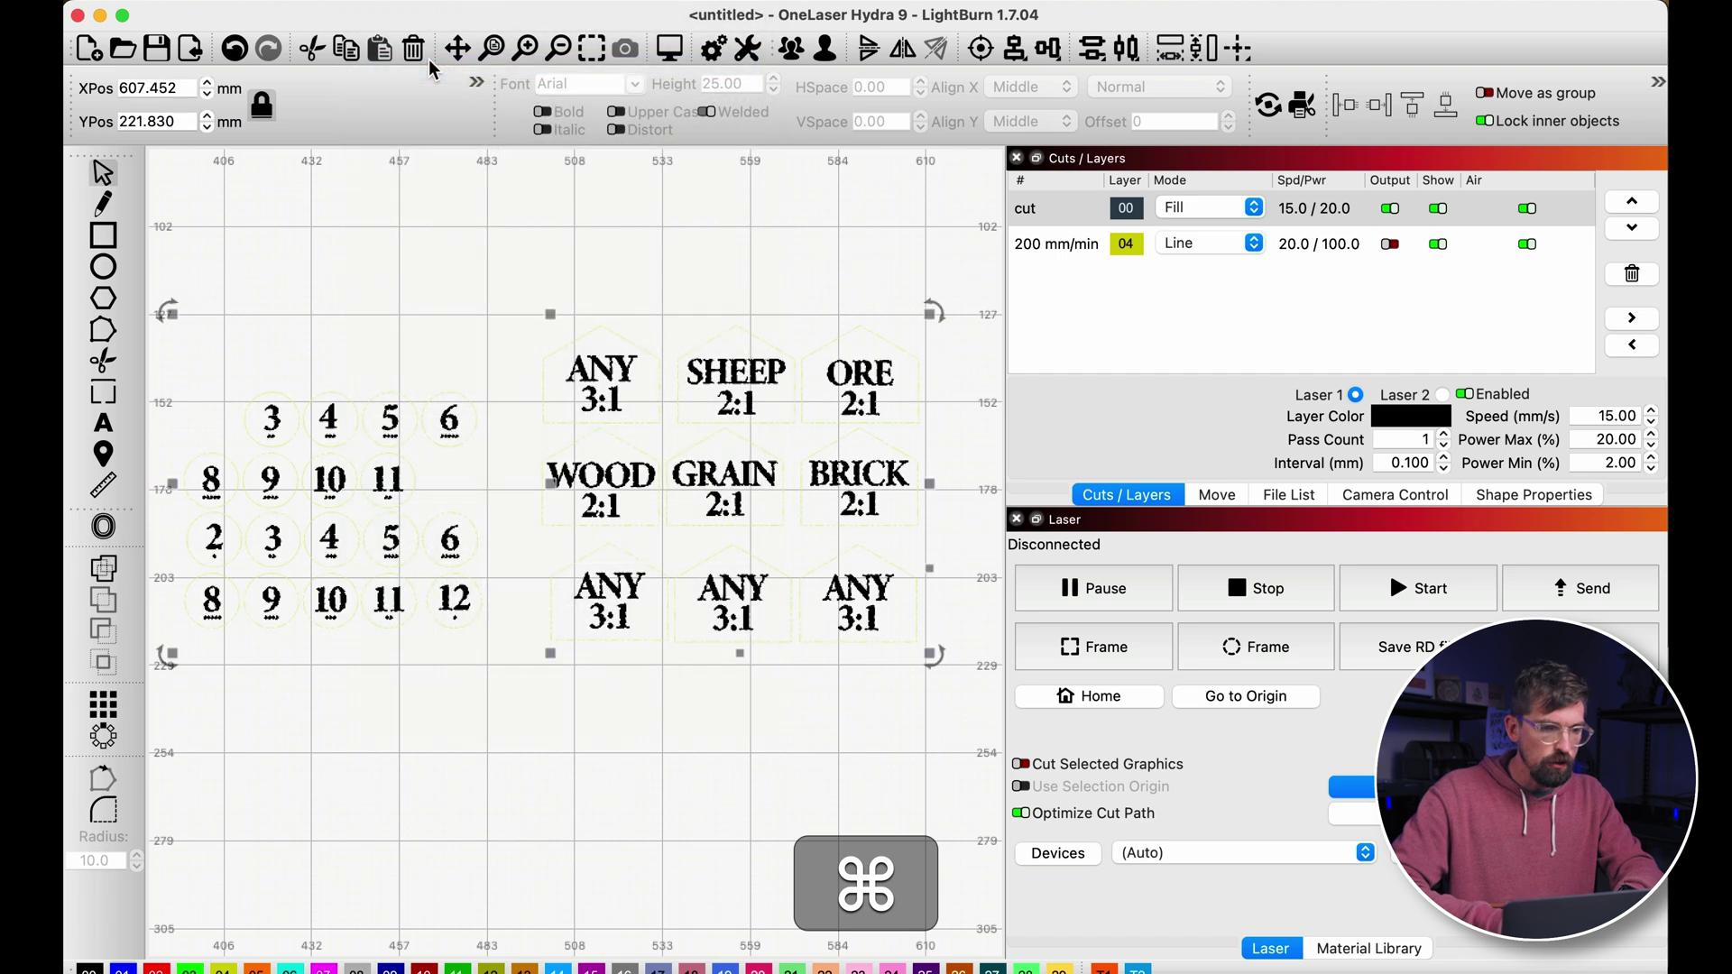
pyautogui.click(538, 248)
# - Try moving the first ANY 3:1 tile and the upper 6 and 5 tokens as groups, then undo the moves and the auto-grouping
pyautogui.click(601, 372)
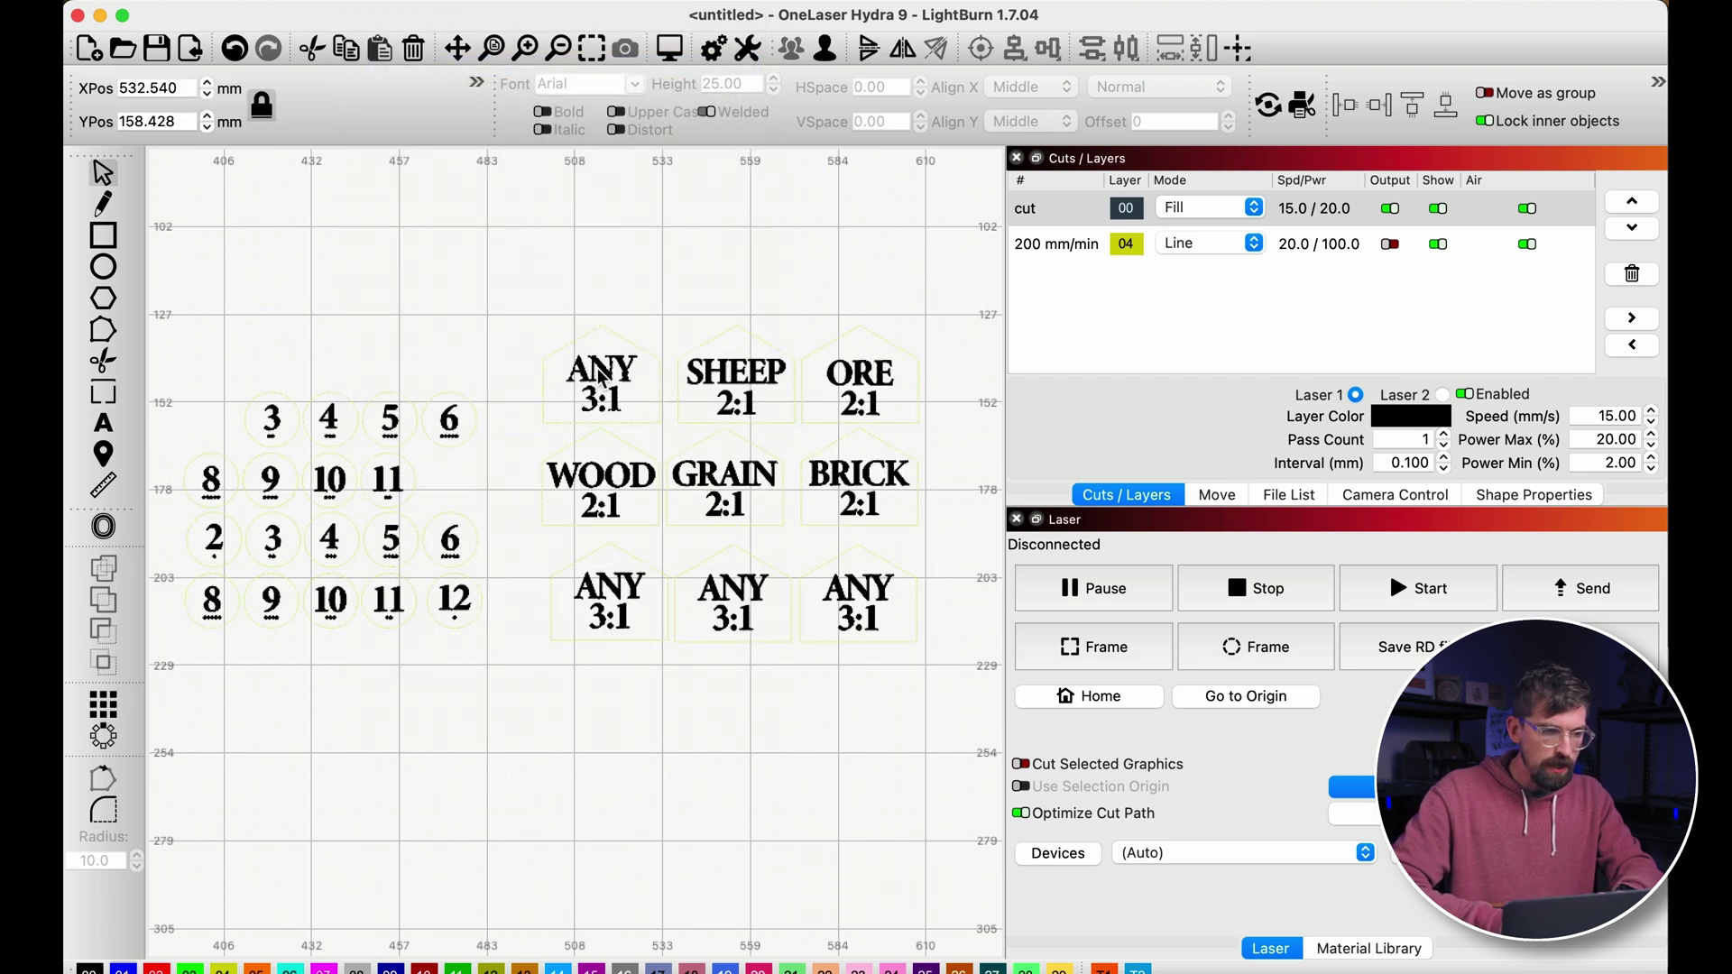
pyautogui.moveTo(601, 372); pyautogui.dragTo(574, 291)
pyautogui.click(449, 419)
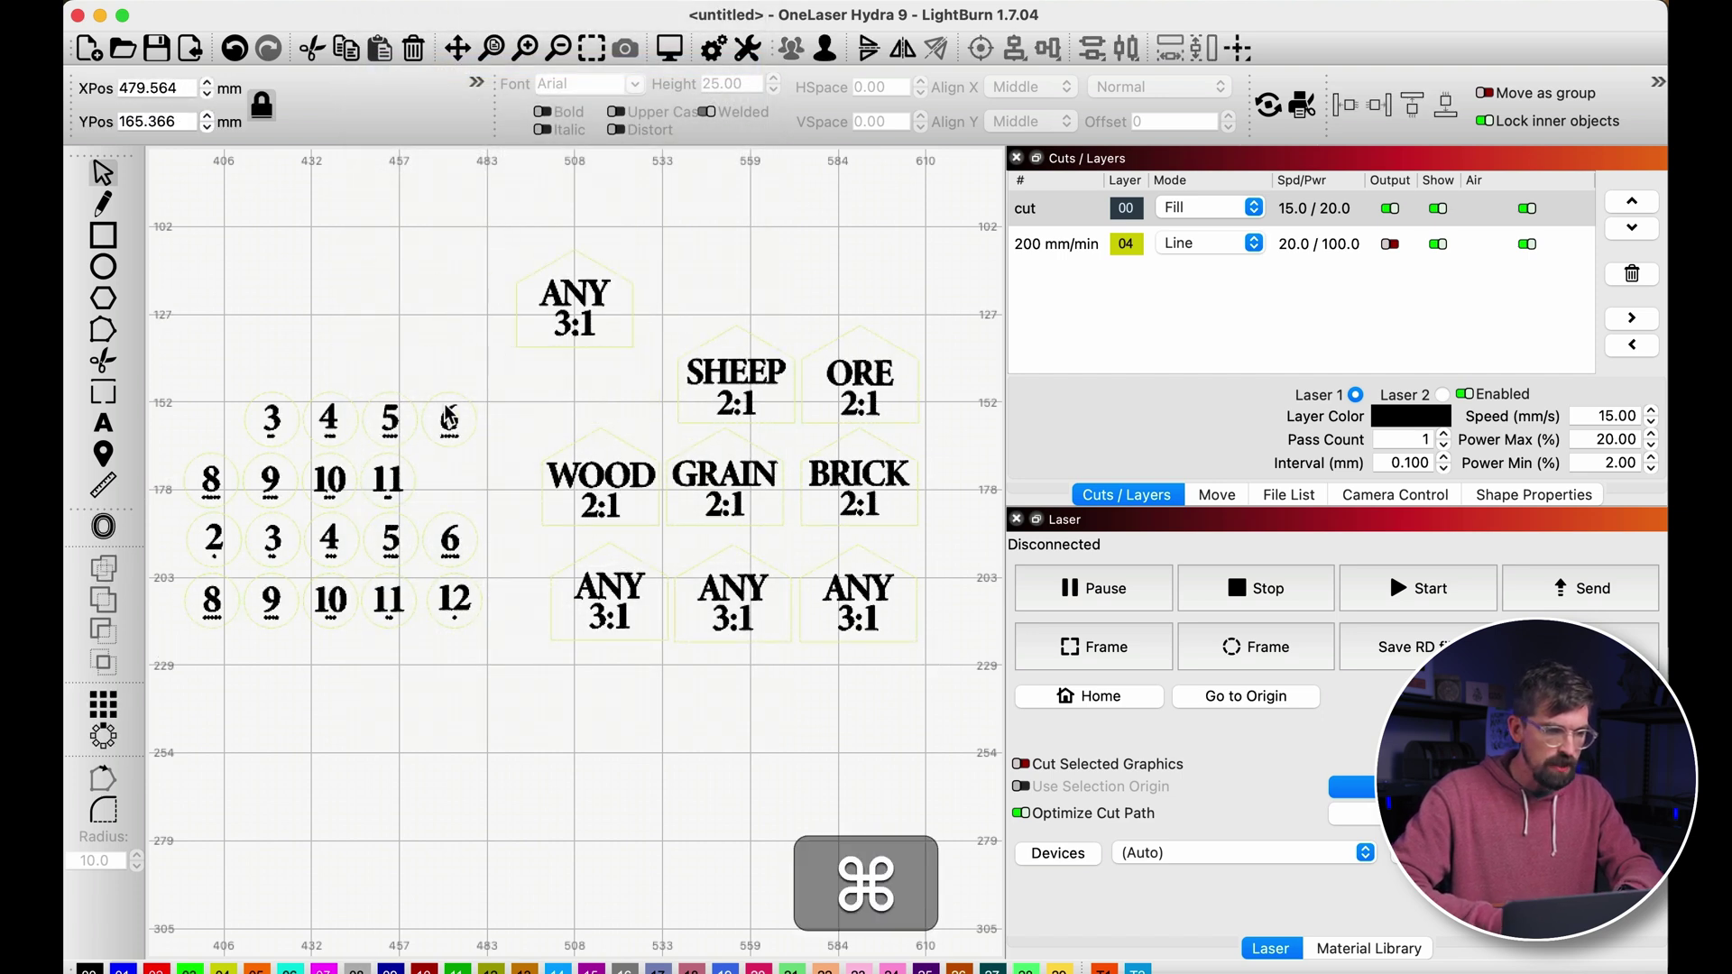
pyautogui.moveTo(449, 419); pyautogui.dragTo(461, 692)
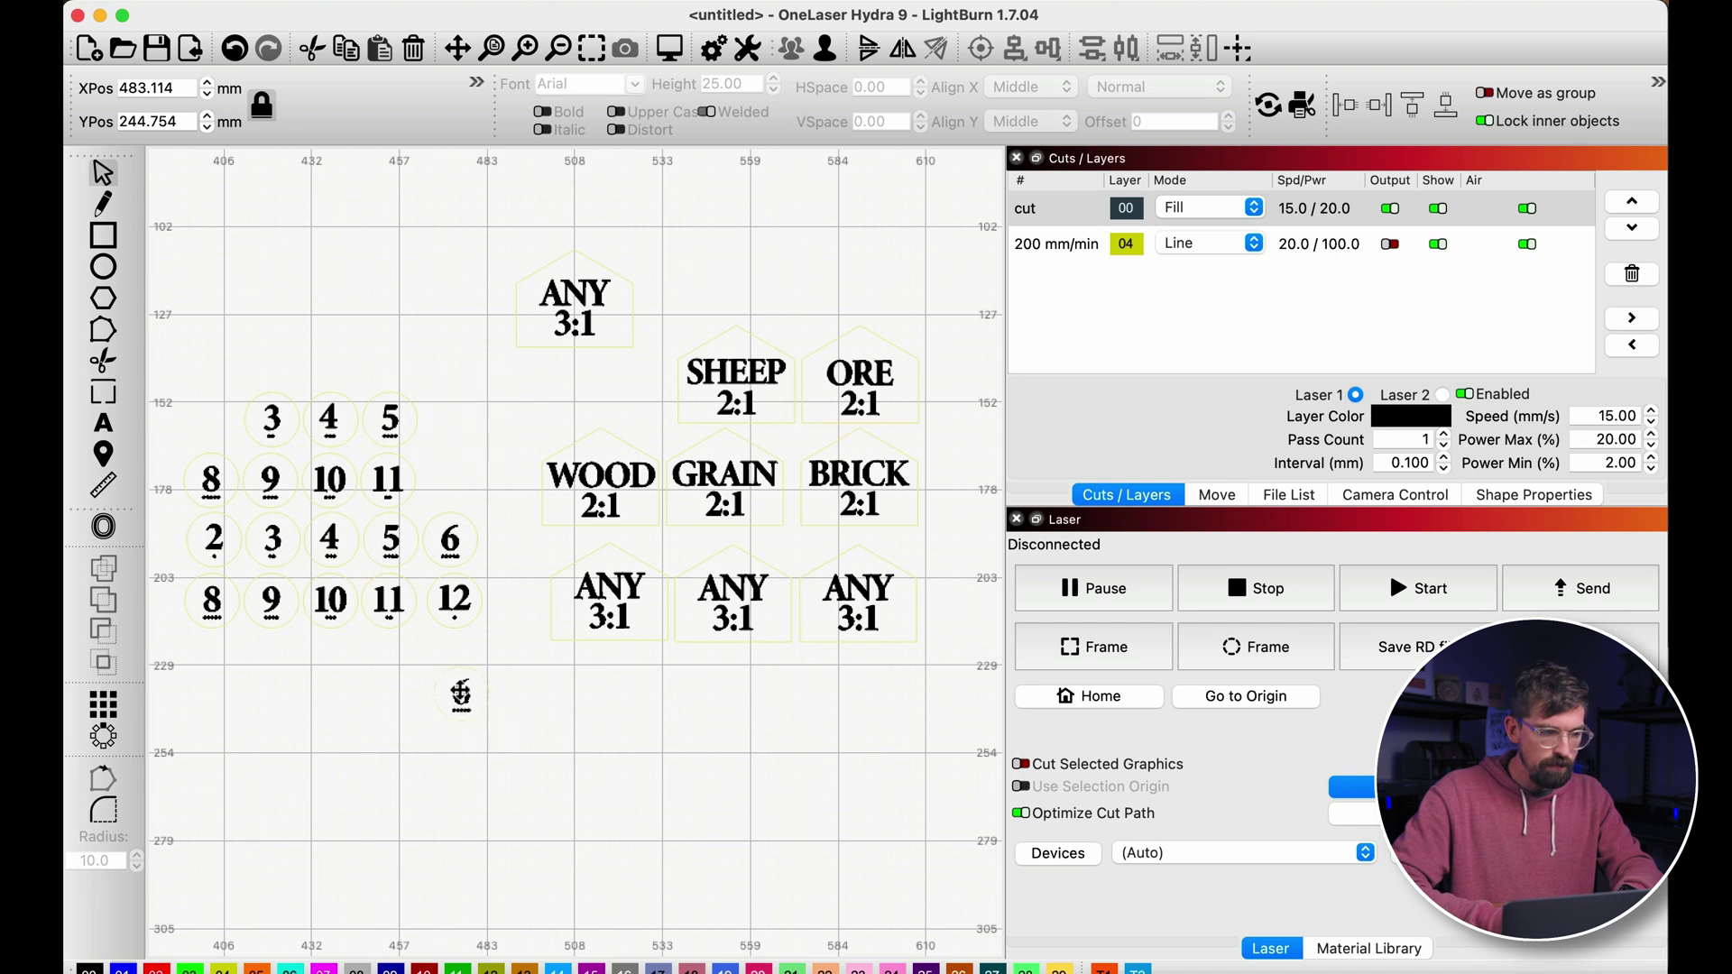
pyautogui.click(391, 418)
pyautogui.moveTo(390, 417); pyautogui.dragTo(325, 294)
pyautogui.press('super+z')
pyautogui.press('super+z')
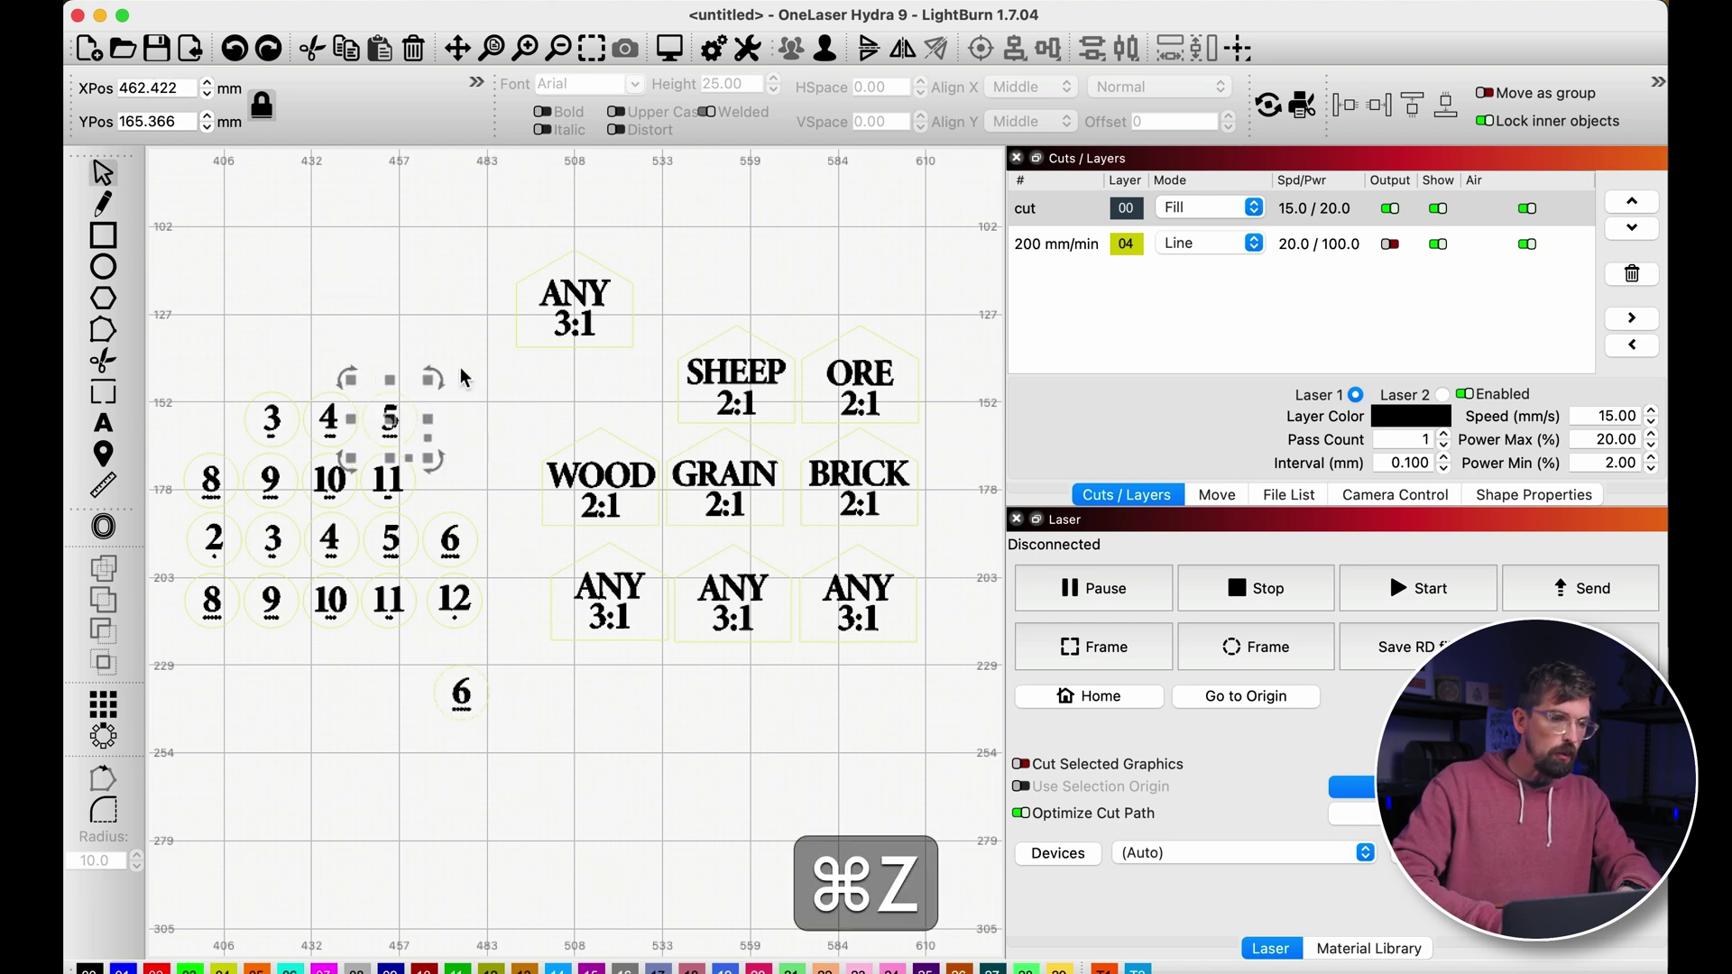
pyautogui.press('super+z')
pyautogui.press('super+z')
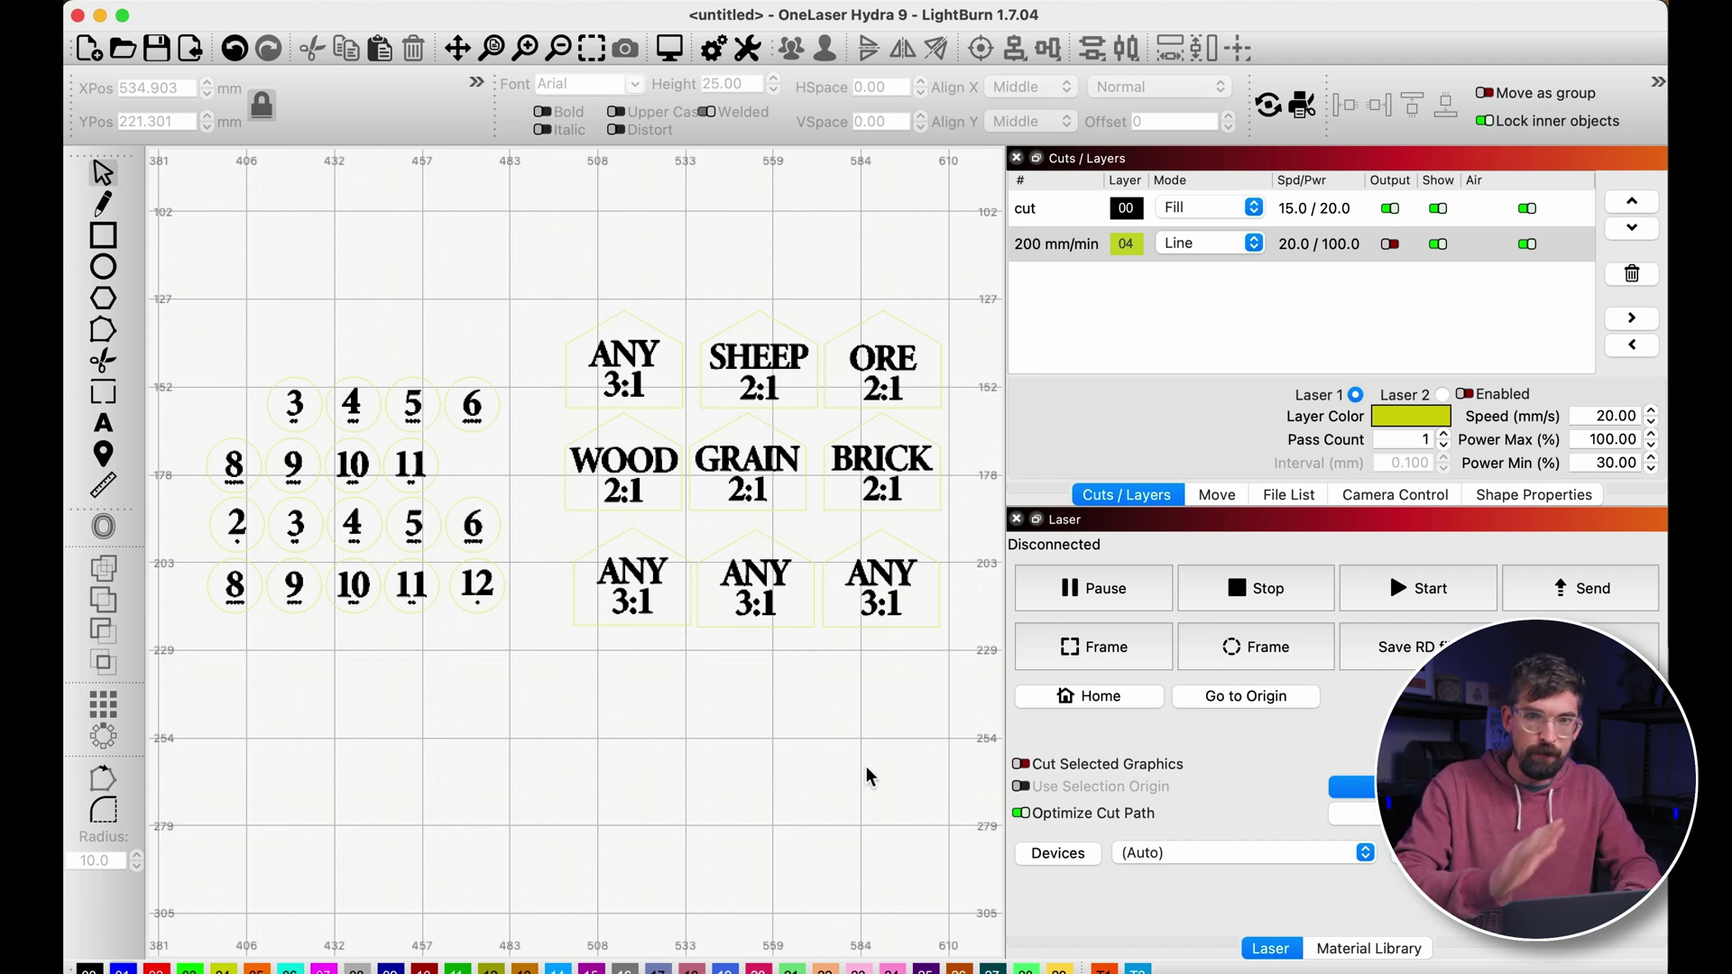
# - Select the outlines of the ORE, SHEEP and ANY tiles and the first-row number tokens individually, then clear the selection
pyautogui.press('super')
pyautogui.click(918, 336)
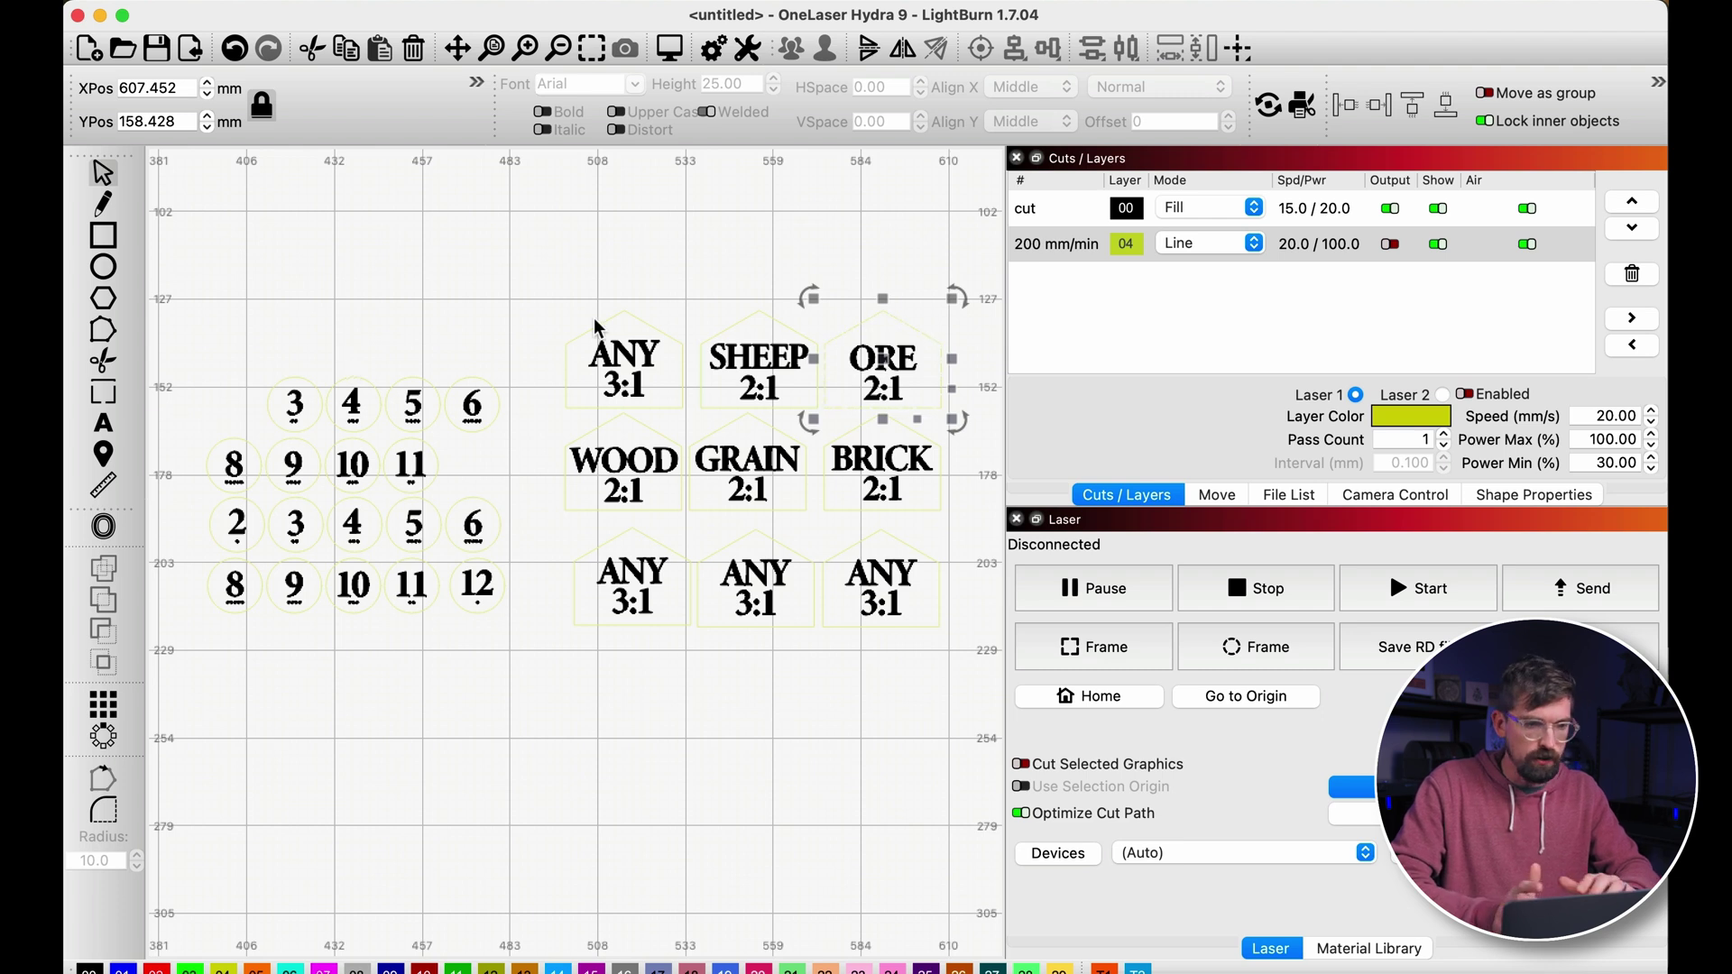
pyautogui.keyDown('shift'); pyautogui.click(775, 328); pyautogui.keyUp('shift')
pyautogui.keyDown('shift'); pyautogui.click(631, 321); pyautogui.keyUp('shift')
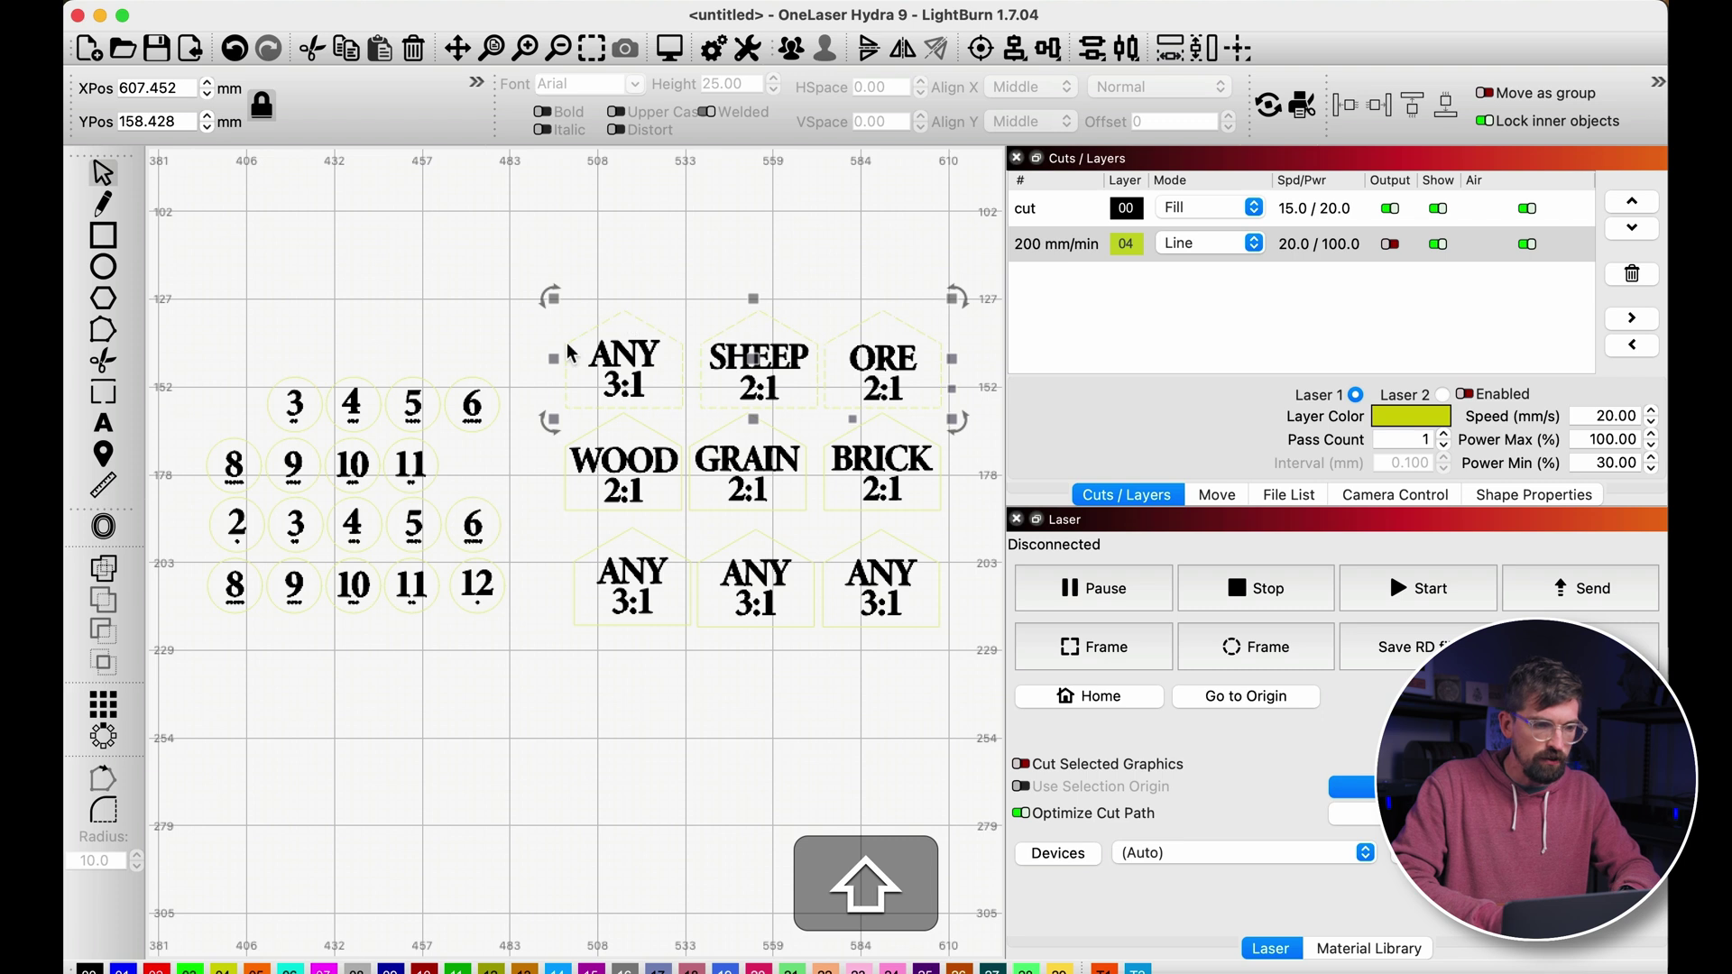
pyautogui.keyDown('shift'); pyautogui.click(492, 390); pyautogui.keyUp('shift')
pyautogui.click(518, 332)
pyautogui.moveTo(510, 390); pyautogui.dragTo(270, 287)
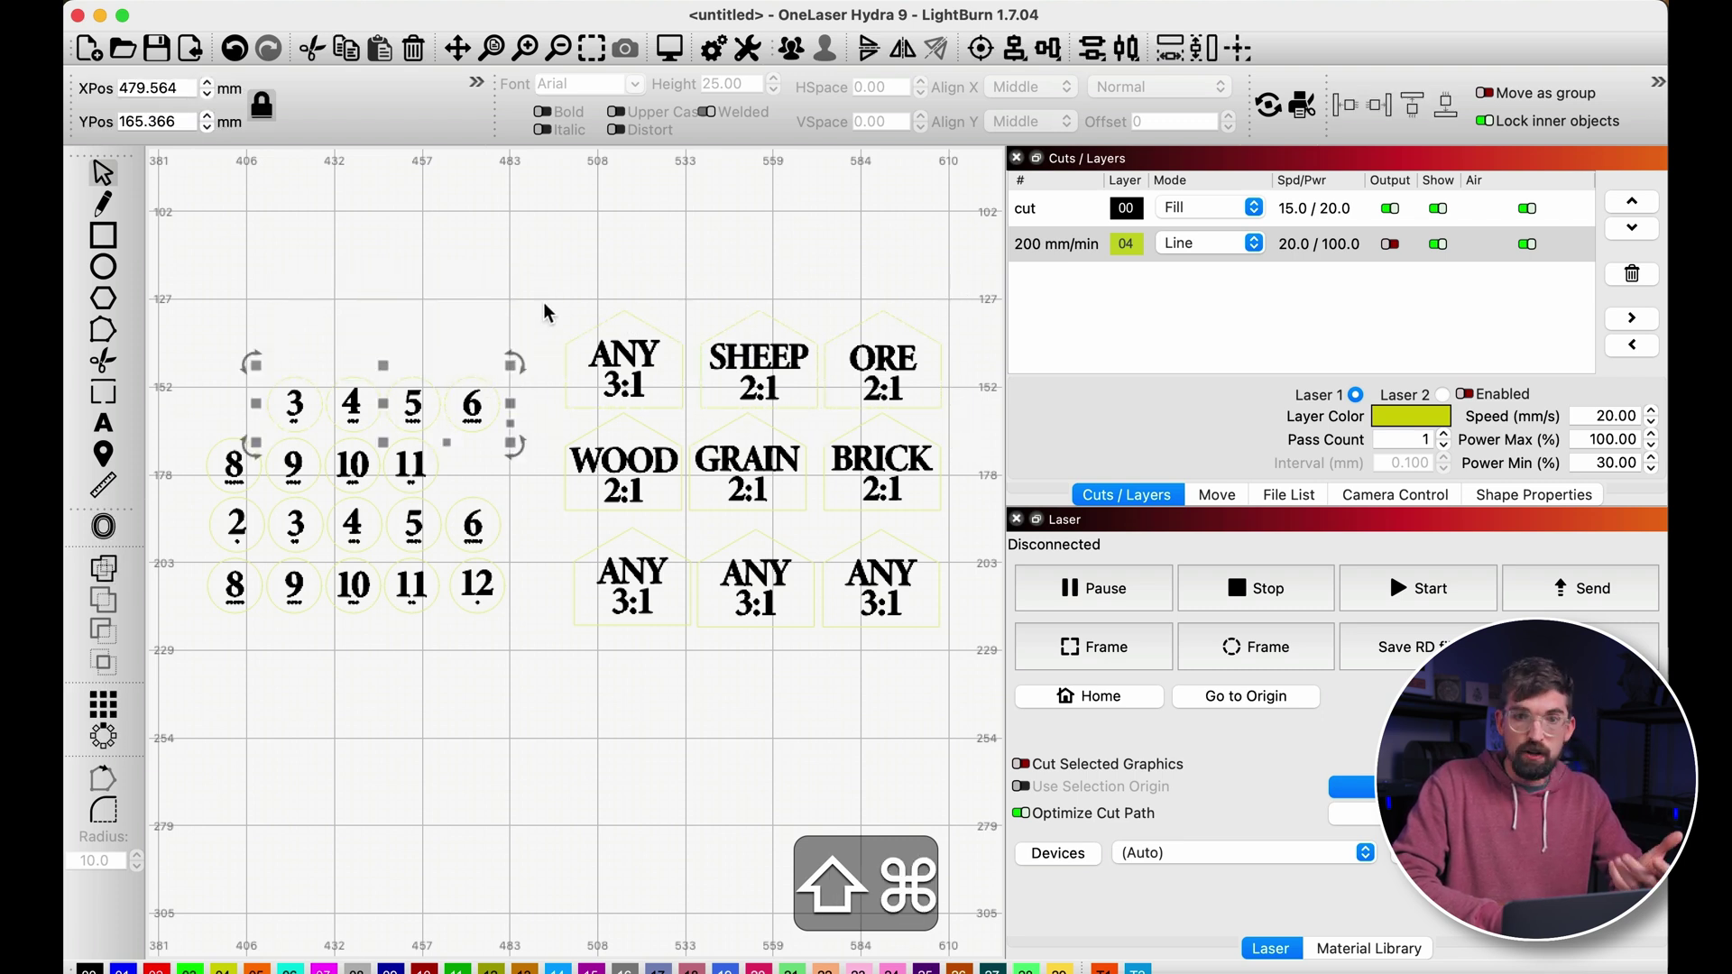
pyautogui.click(646, 236)
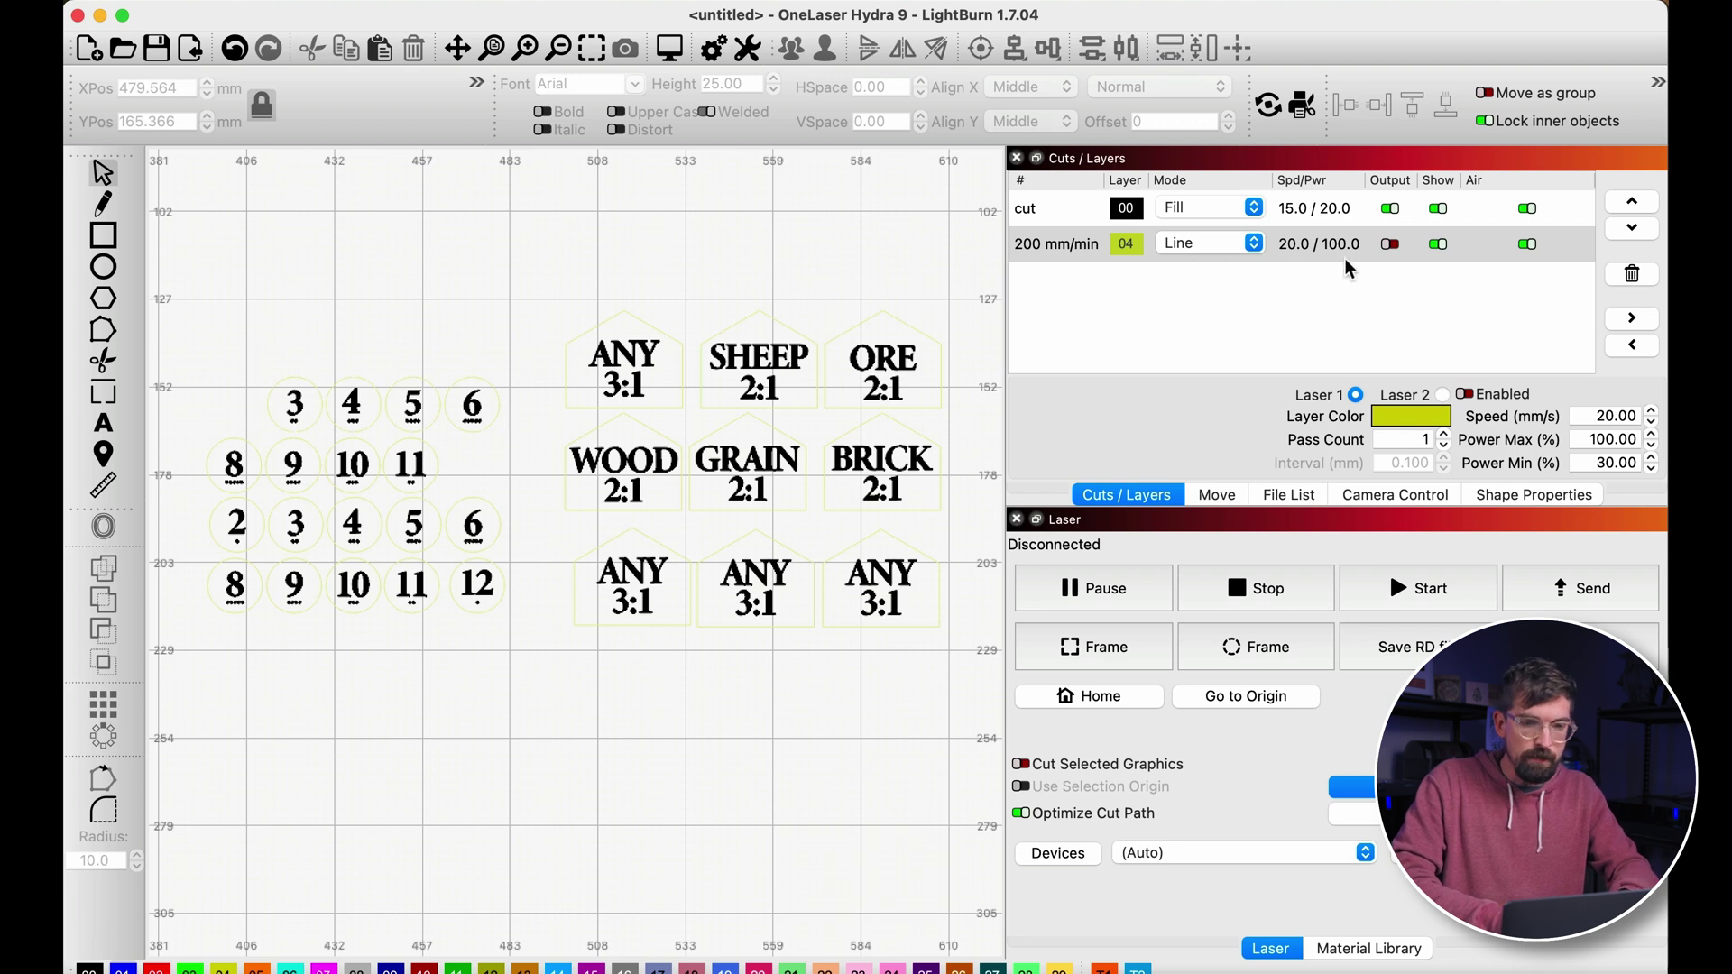
# - Select every shape on the yellow 200 mm/min layer, try moving the outlines away from their text, and undo the moves
pyautogui.press('shift')
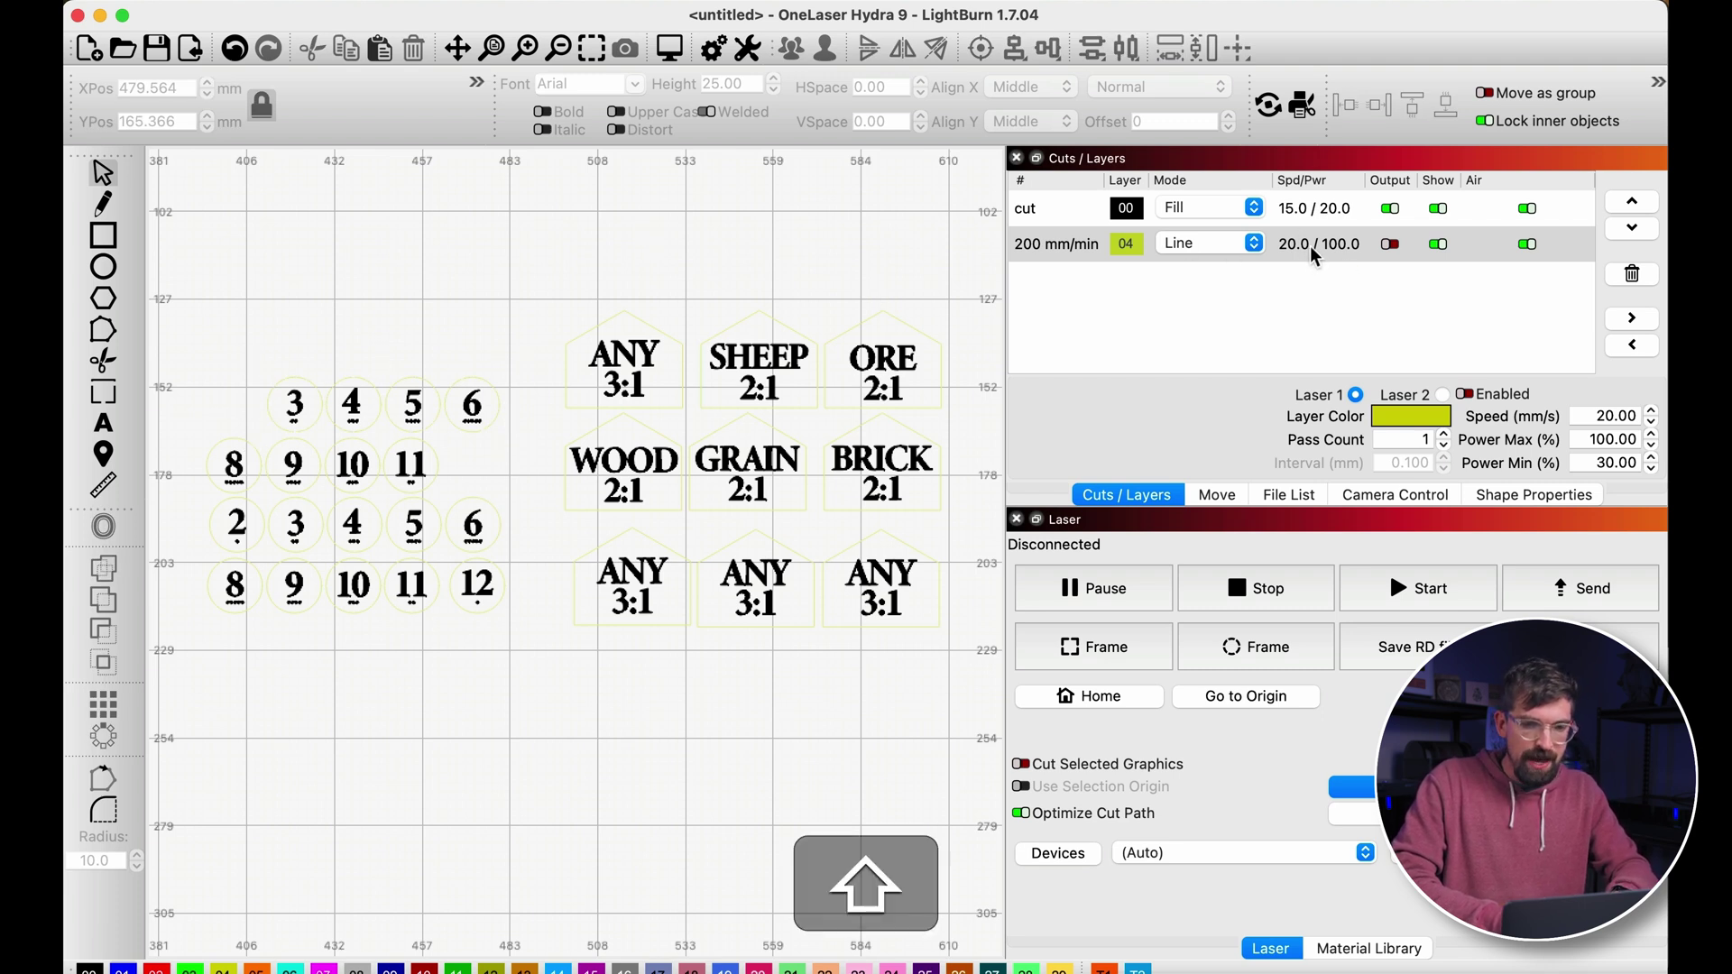
pyautogui.keyDown('shift'); pyautogui.click(1312, 252); pyautogui.keyUp('shift')
pyautogui.moveTo(610, 473); pyautogui.dragTo(577, 557)
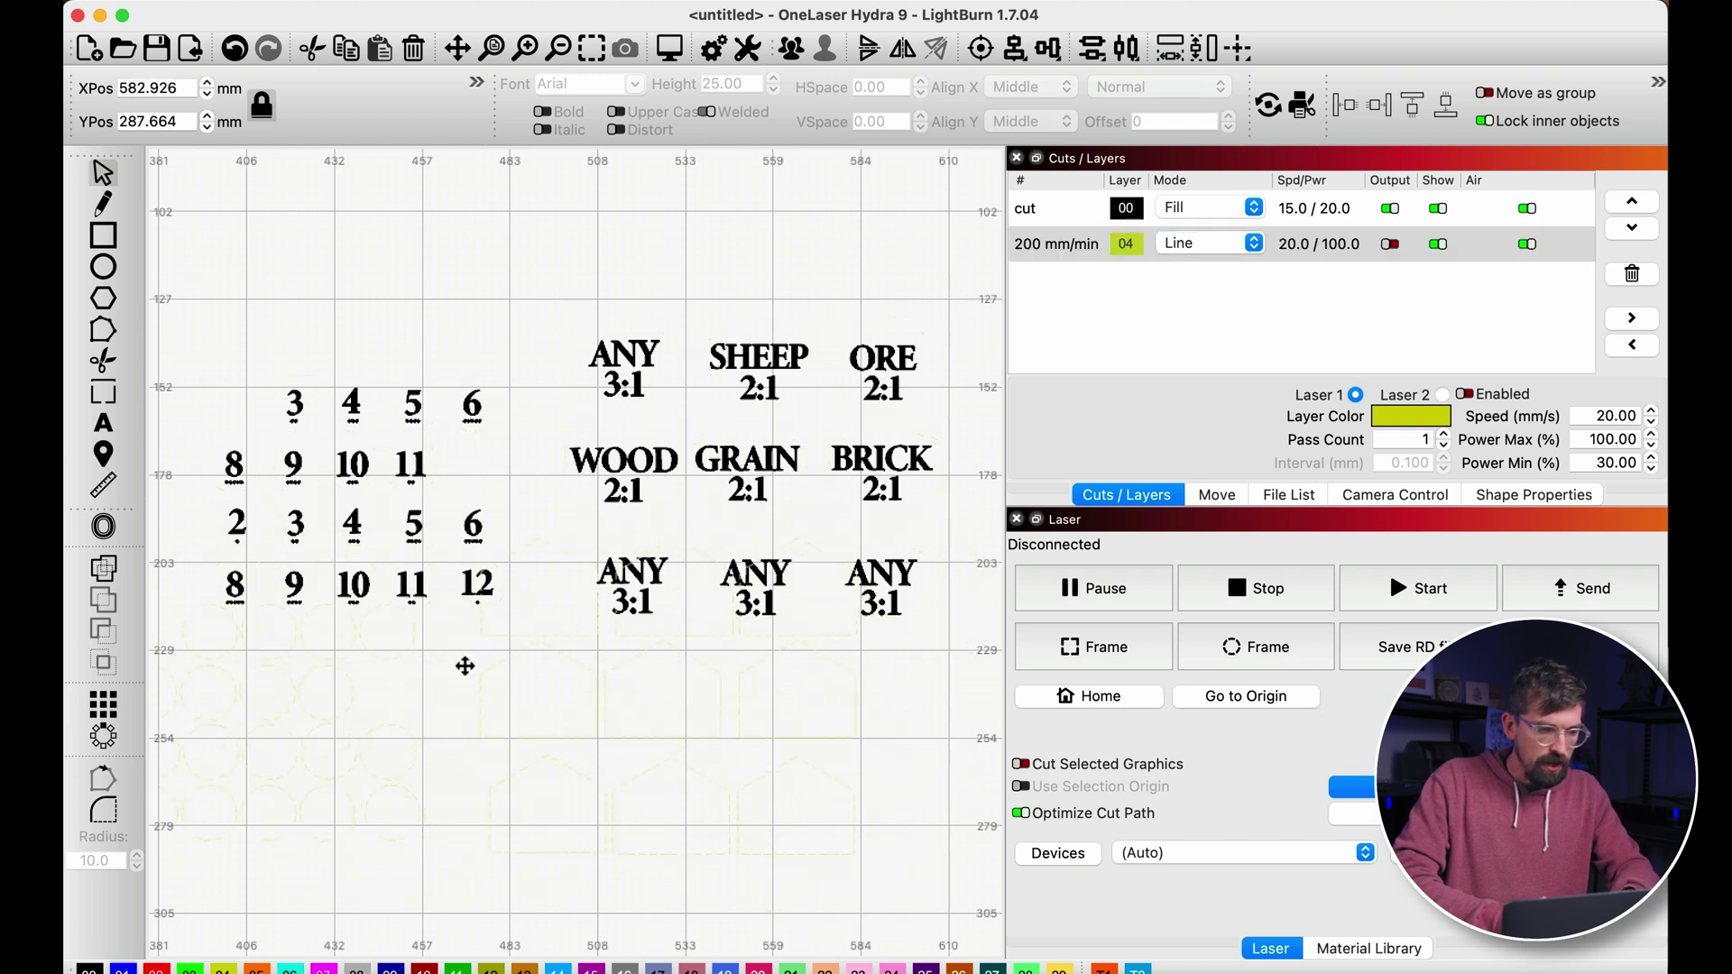
pyautogui.moveTo(361, 430); pyautogui.dragTo(514, 325)
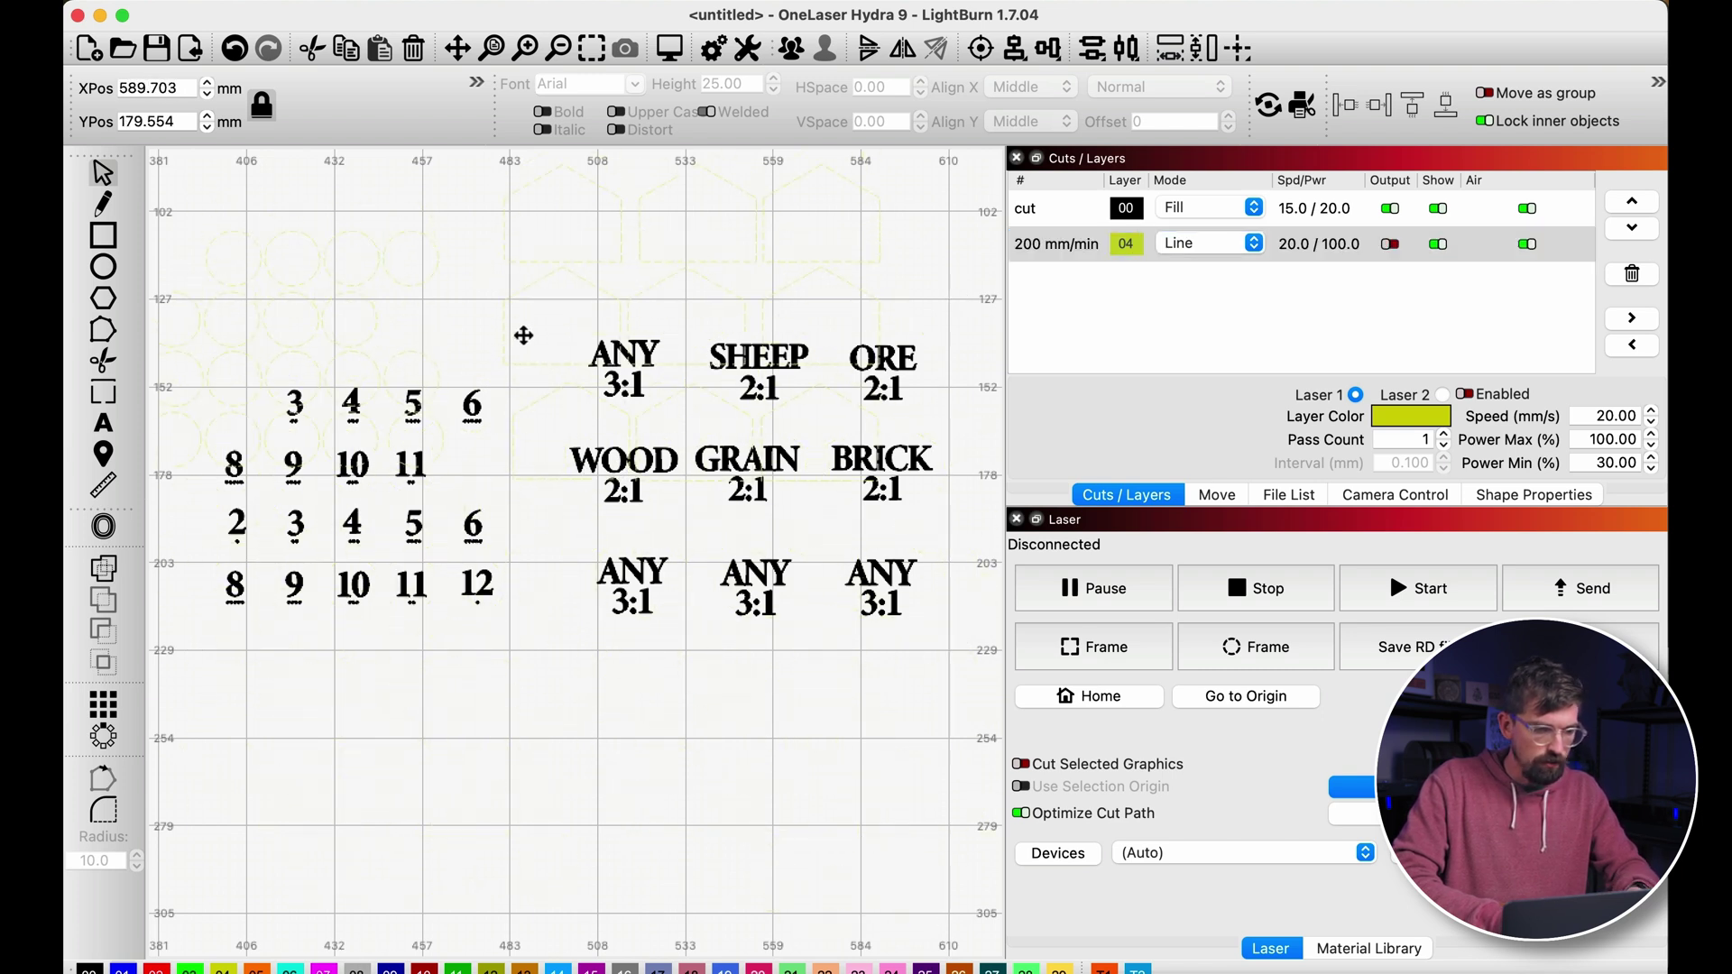
pyautogui.press('super+z')
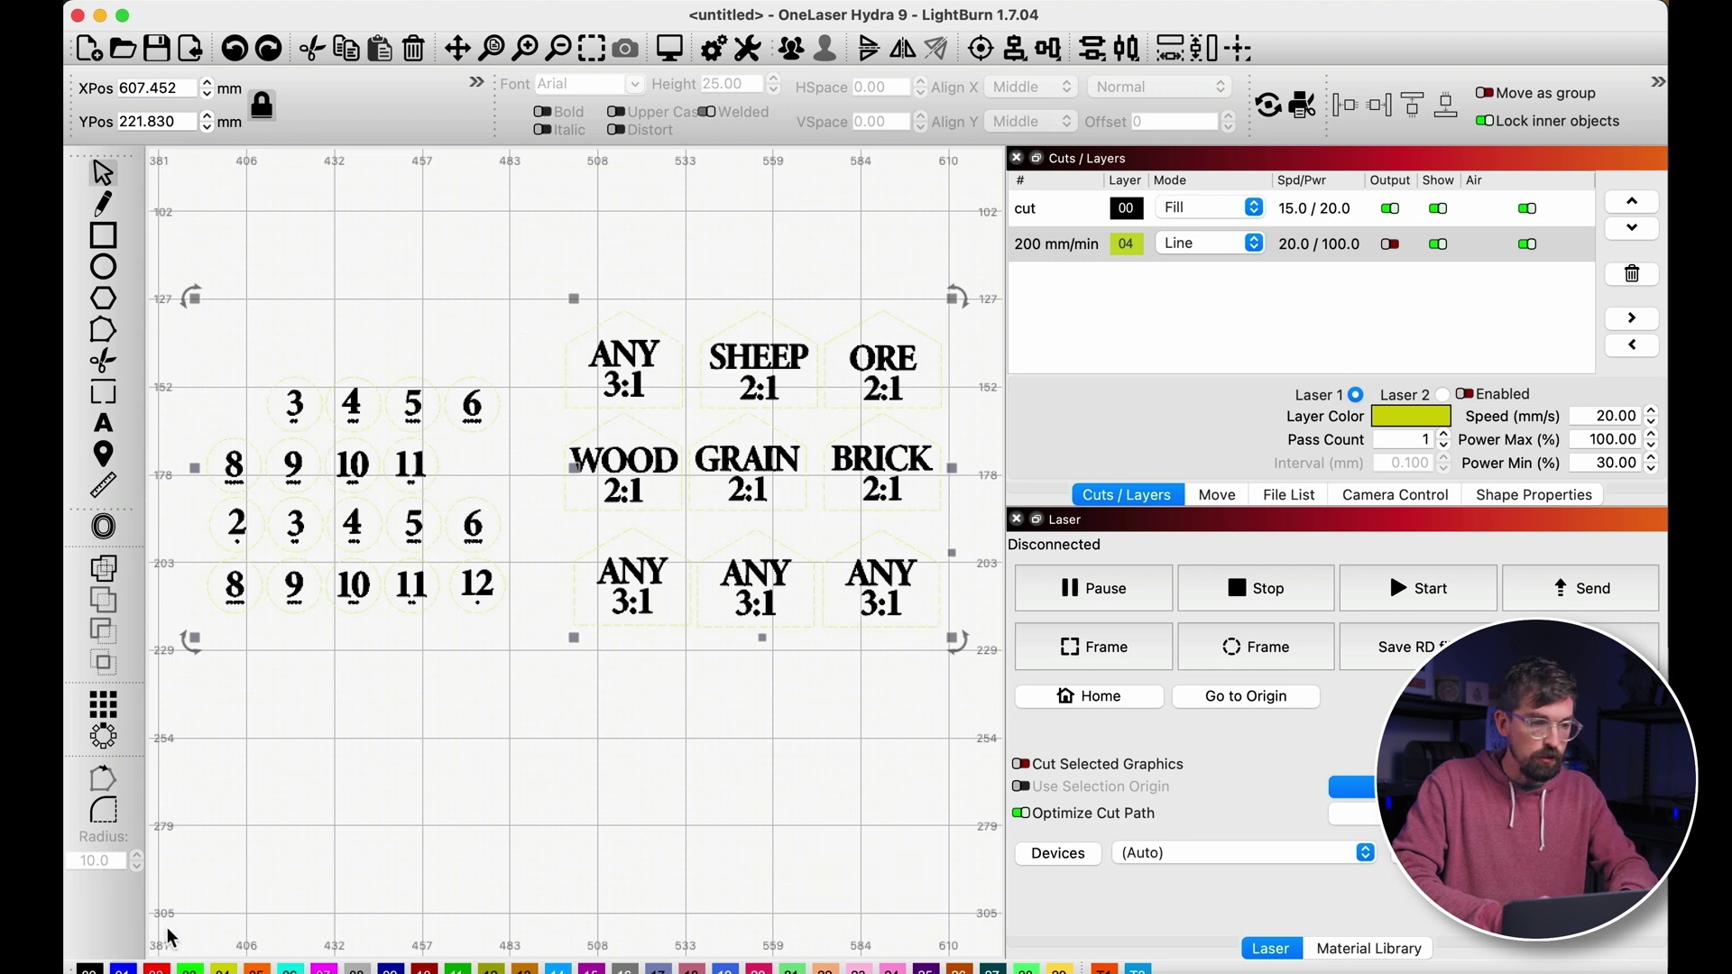
# - Assign the selected outlines to the blue 01 layer, then select all shapes on that layer and nudge them
pyautogui.click(124, 968)
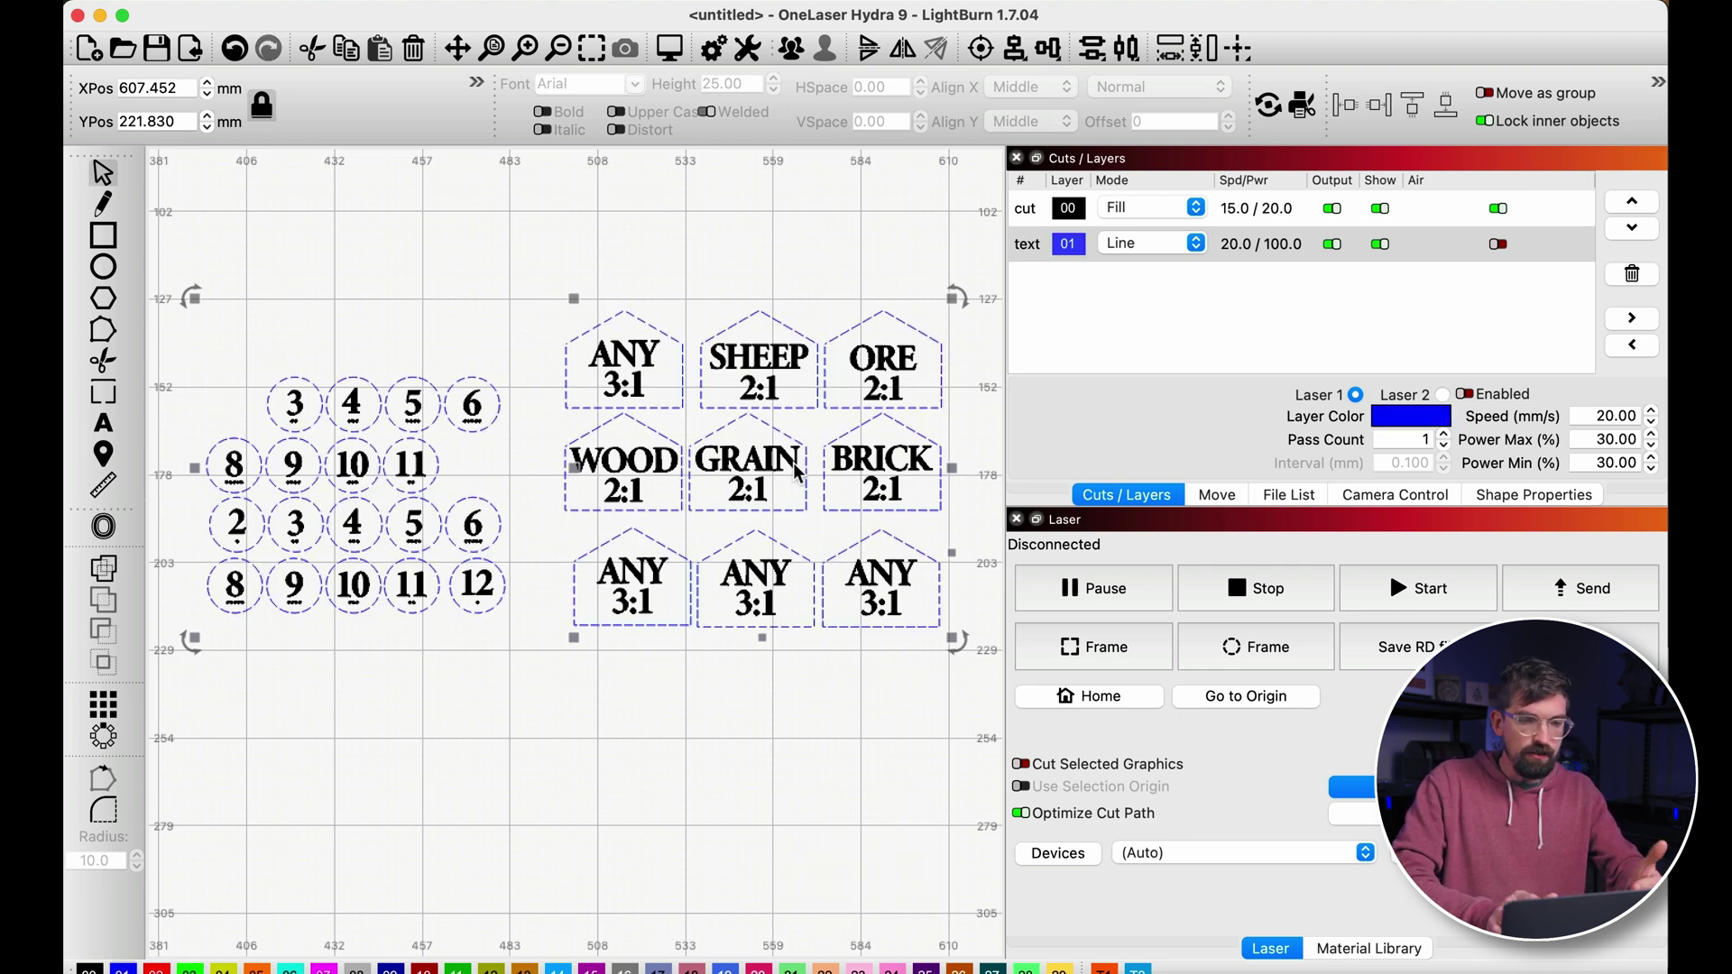
pyautogui.click(745, 717)
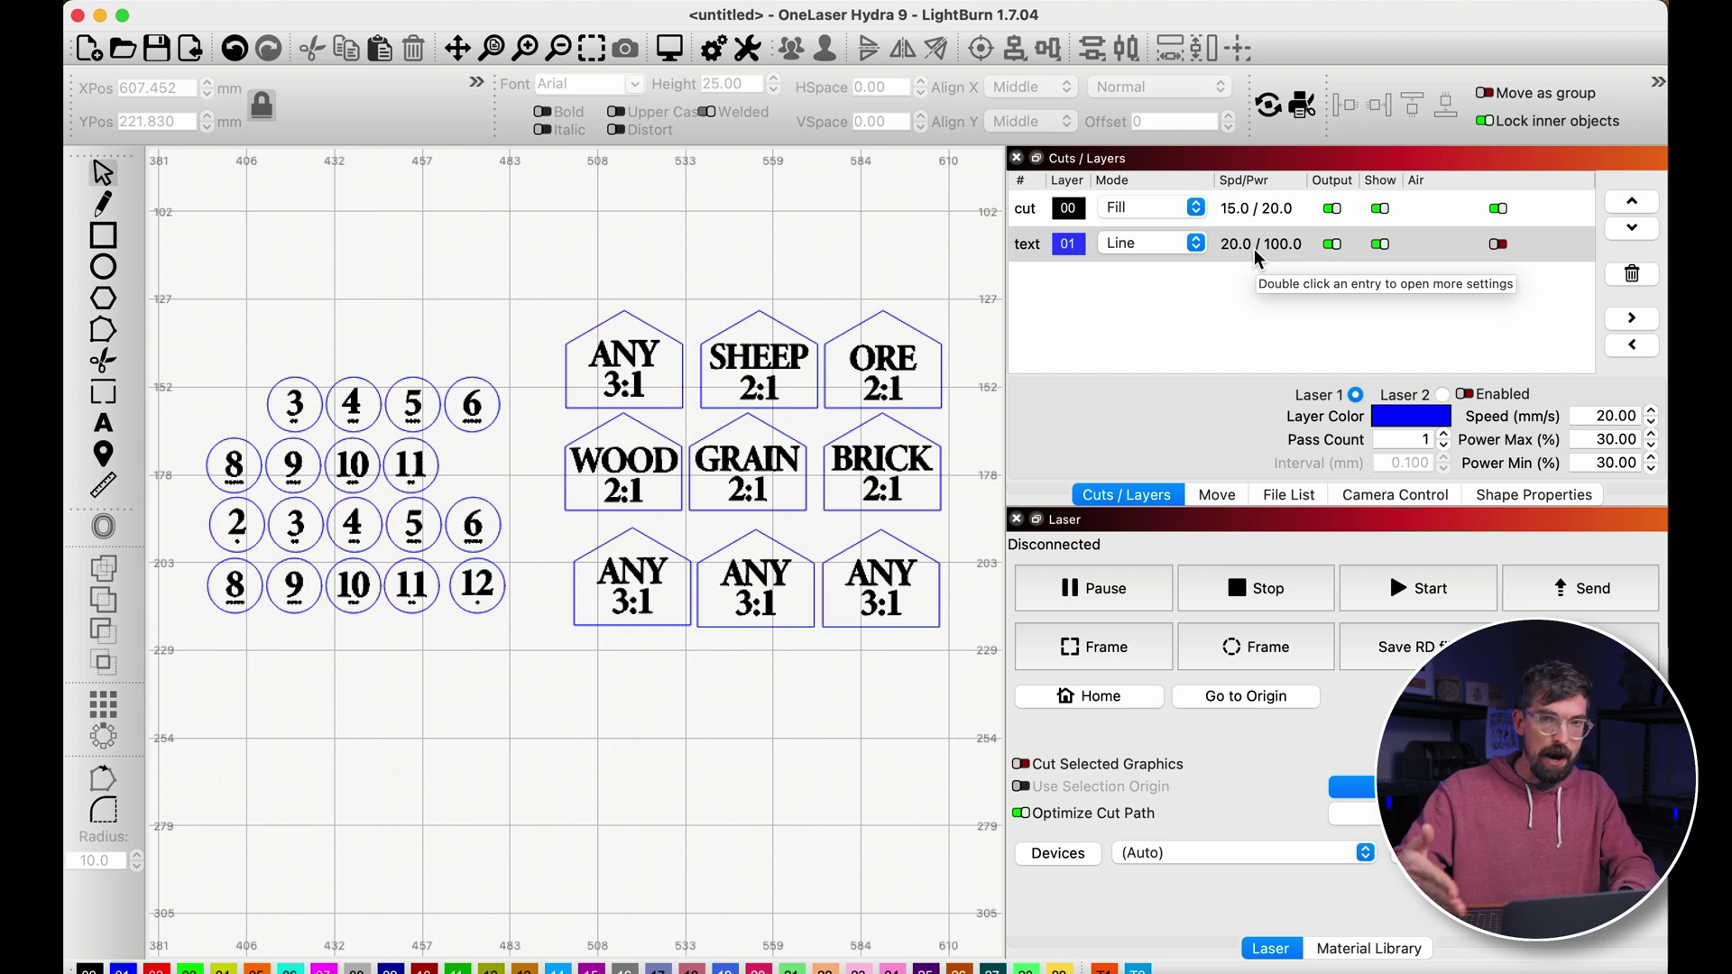
pyautogui.press('super+z')
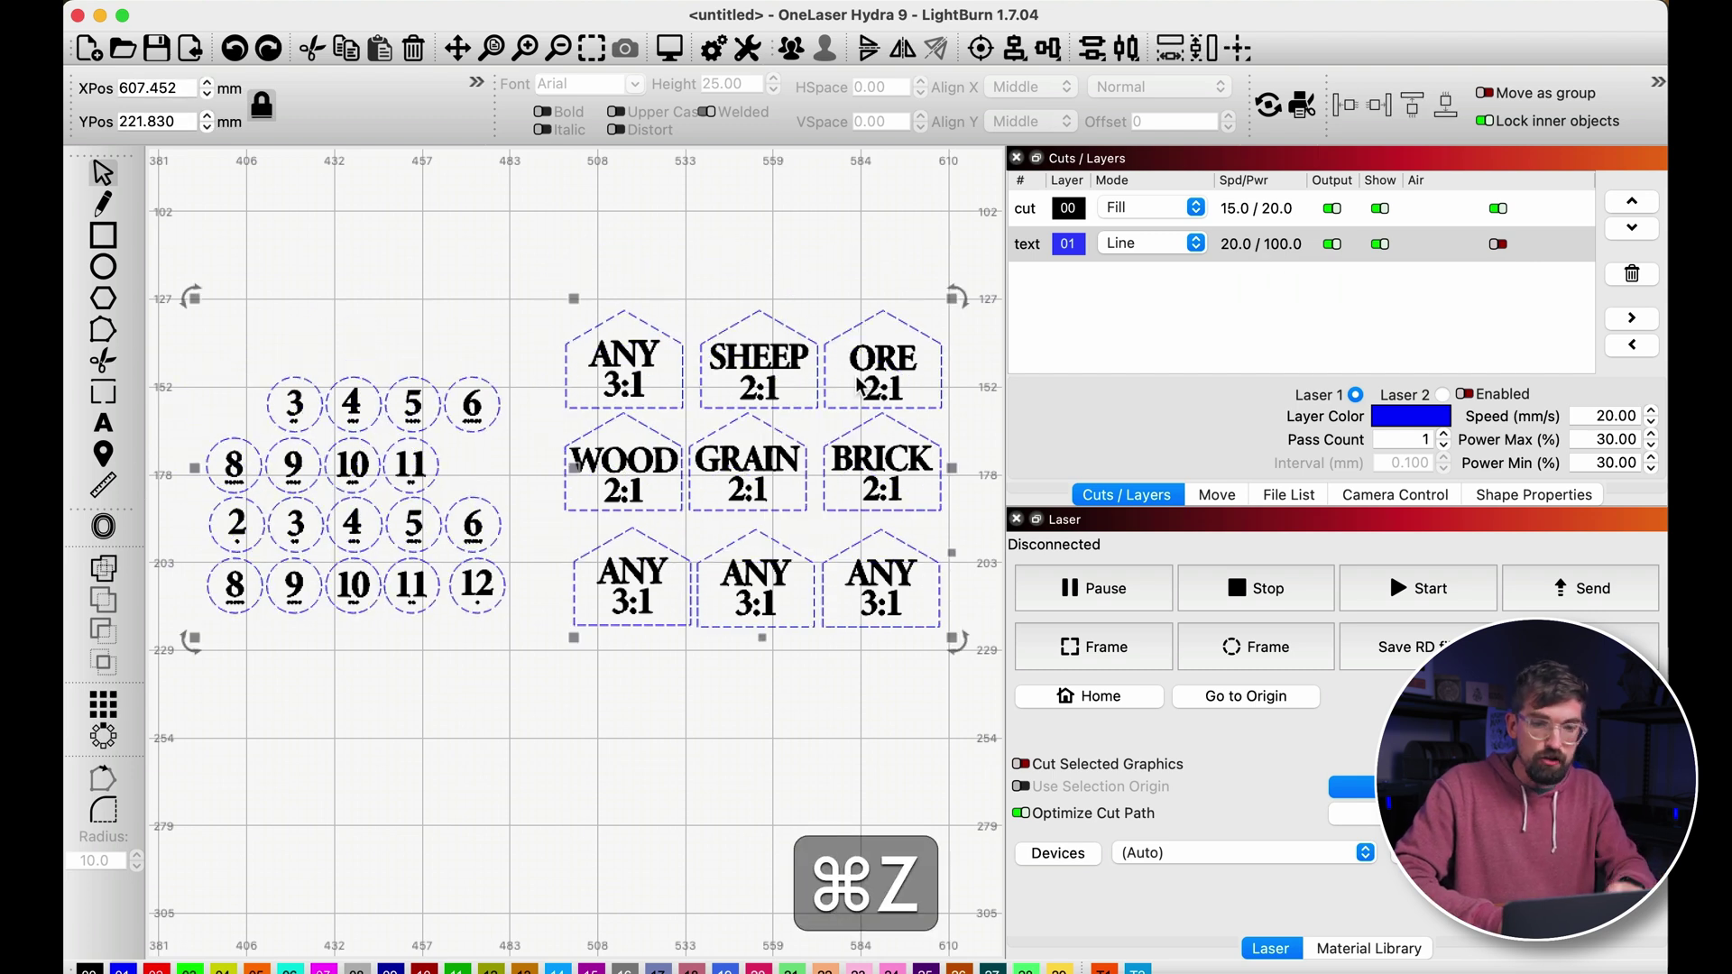
pyautogui.press('shift+super+z')
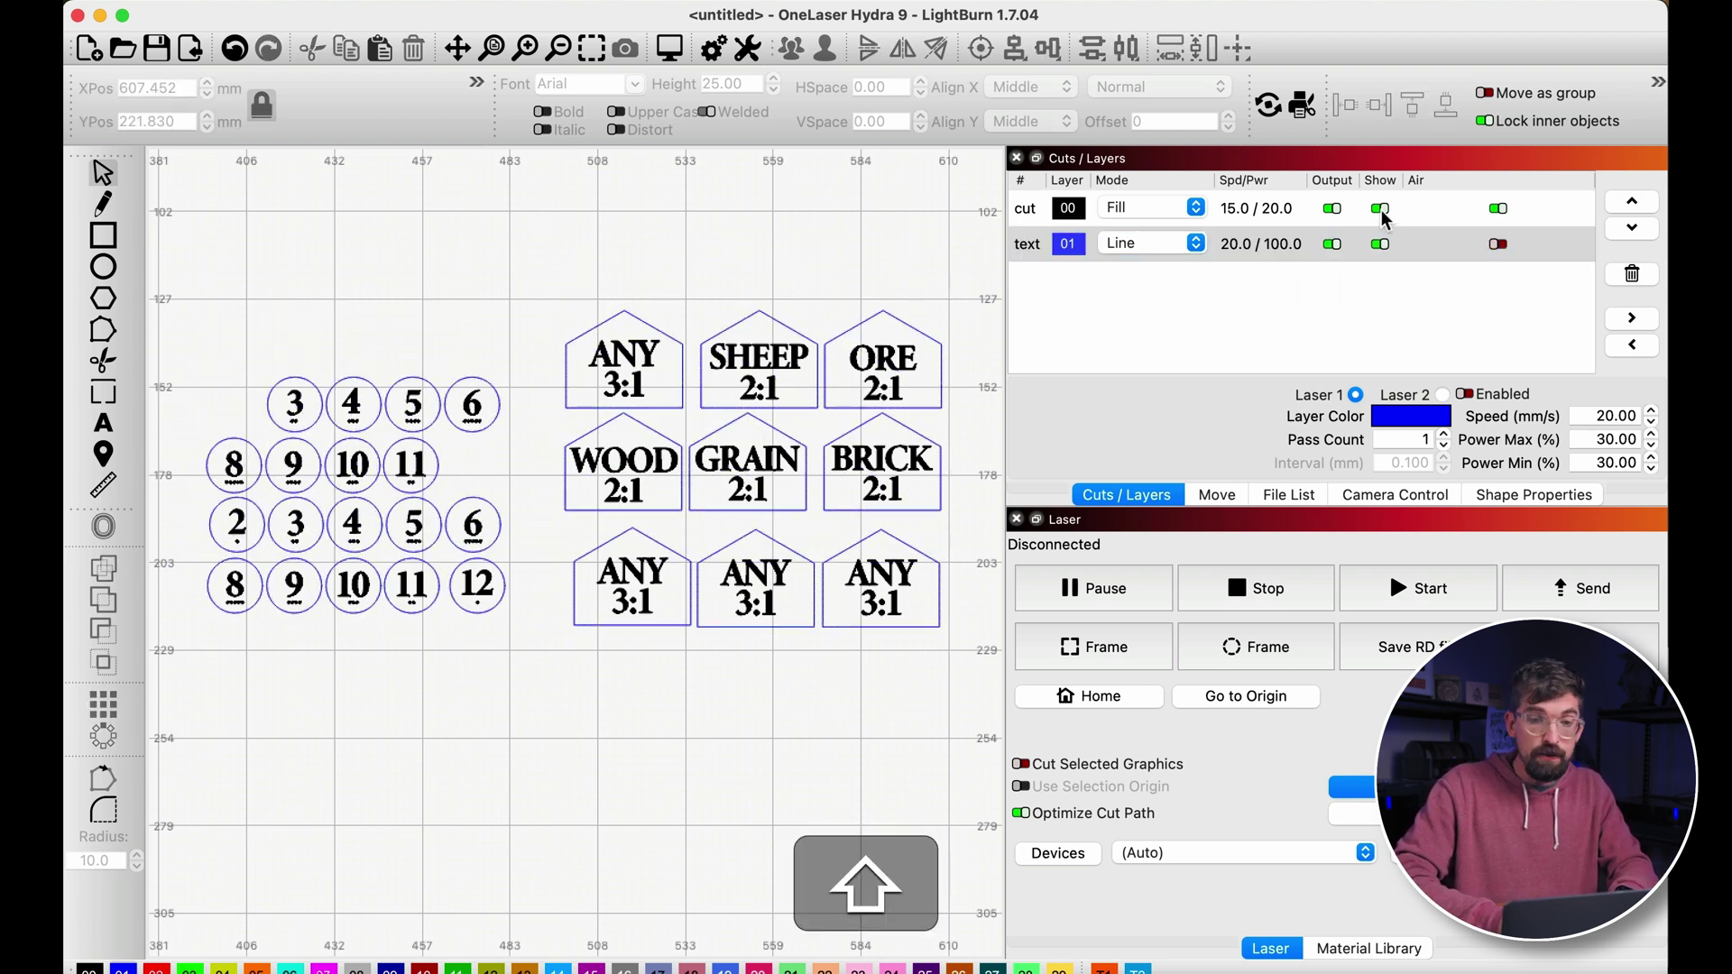
pyautogui.click(1291, 250)
pyautogui.moveTo(574, 470)
pyautogui.mouseDown()
pyautogui.moveTo(592, 696)
pyautogui.moveTo(595, 448)
pyautogui.mouseUp()
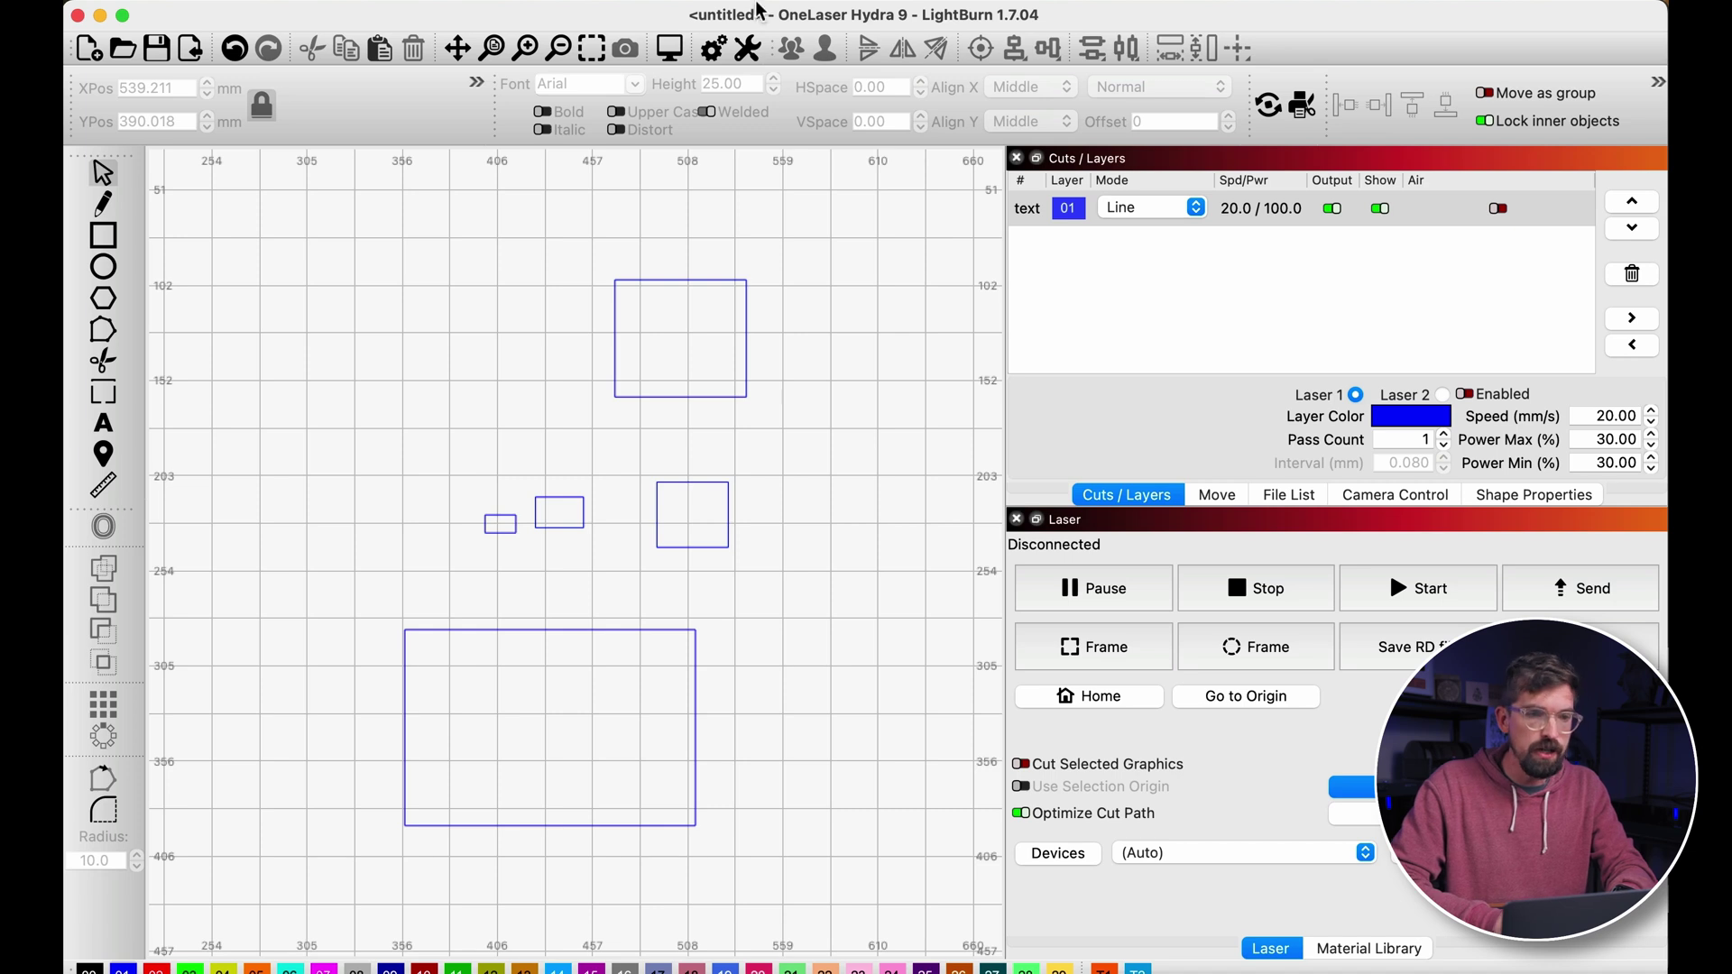
# - Review the snapping, grid spacing and shape move increments in the Units and Grids settings
pyautogui.click(135, 0)
pyautogui.click(186, 54)
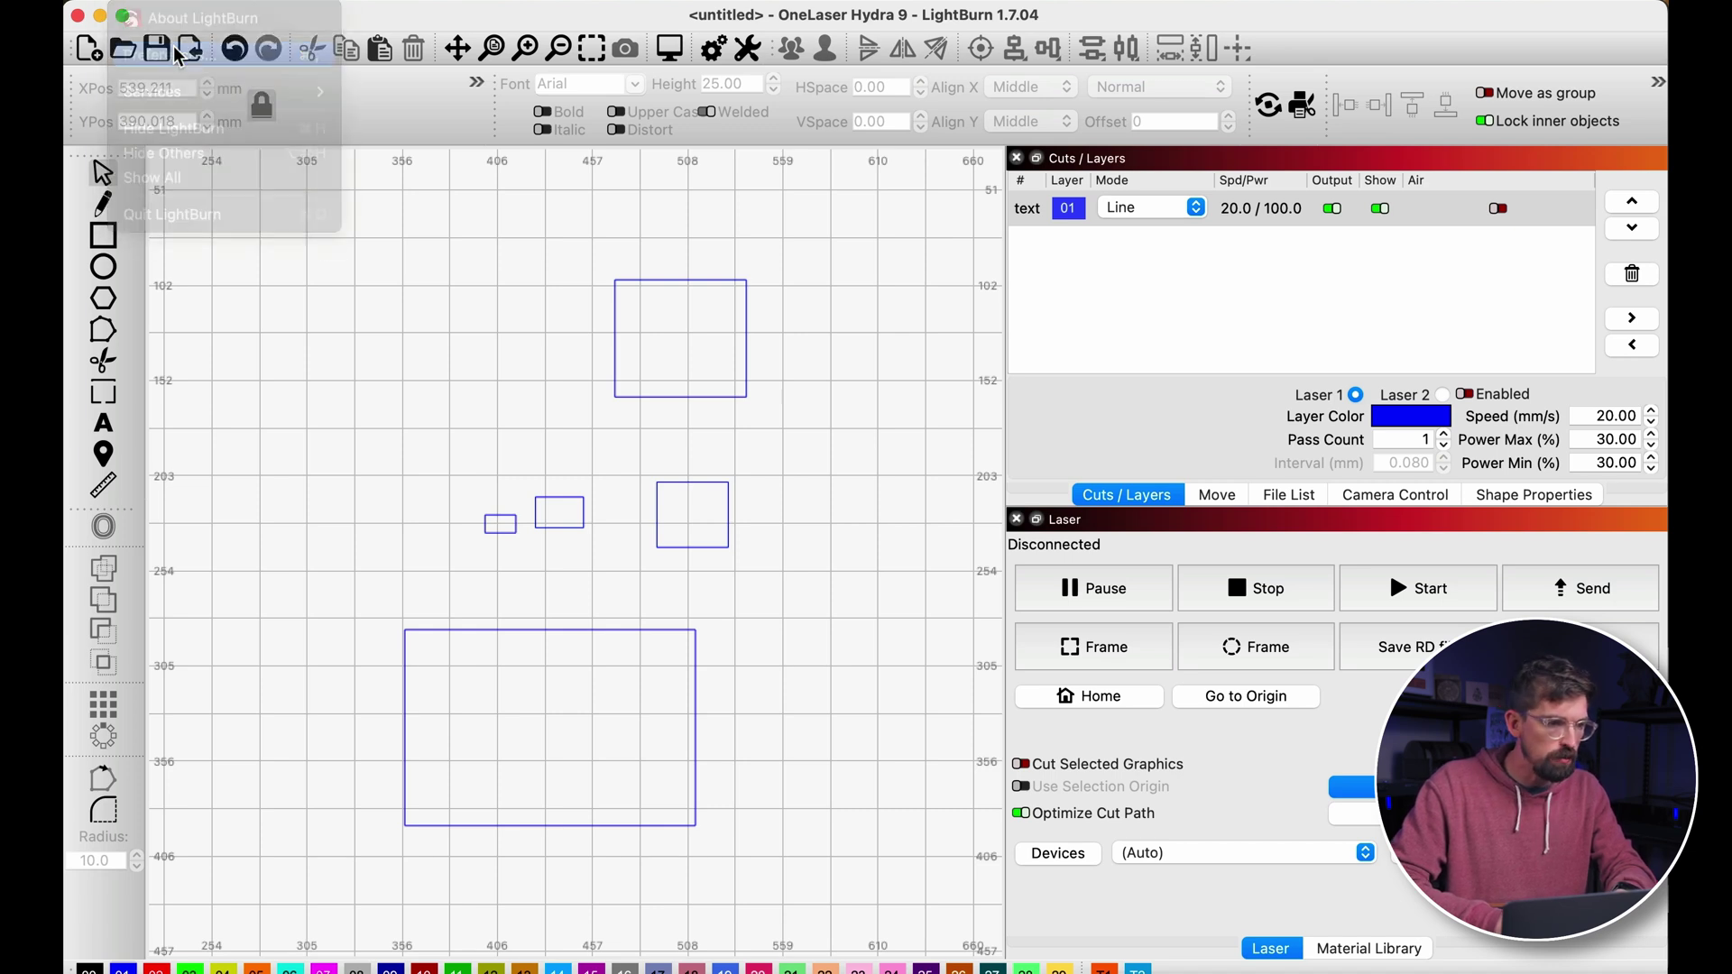
pyautogui.press('super')
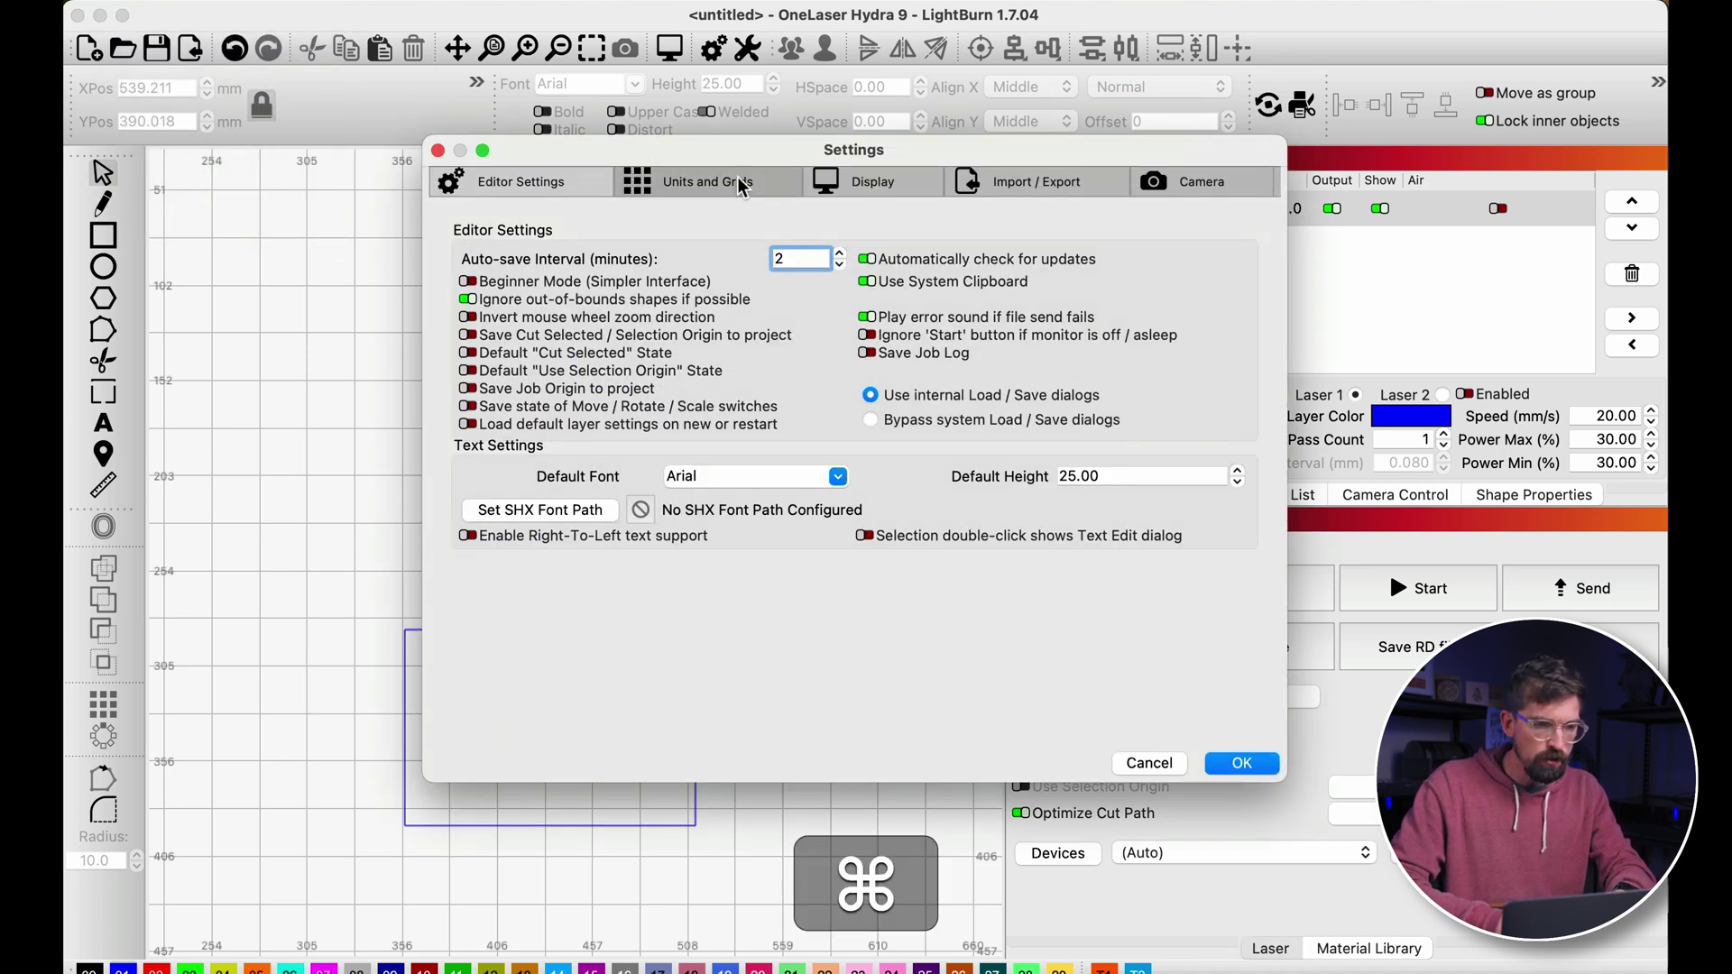
pyautogui.click(738, 187)
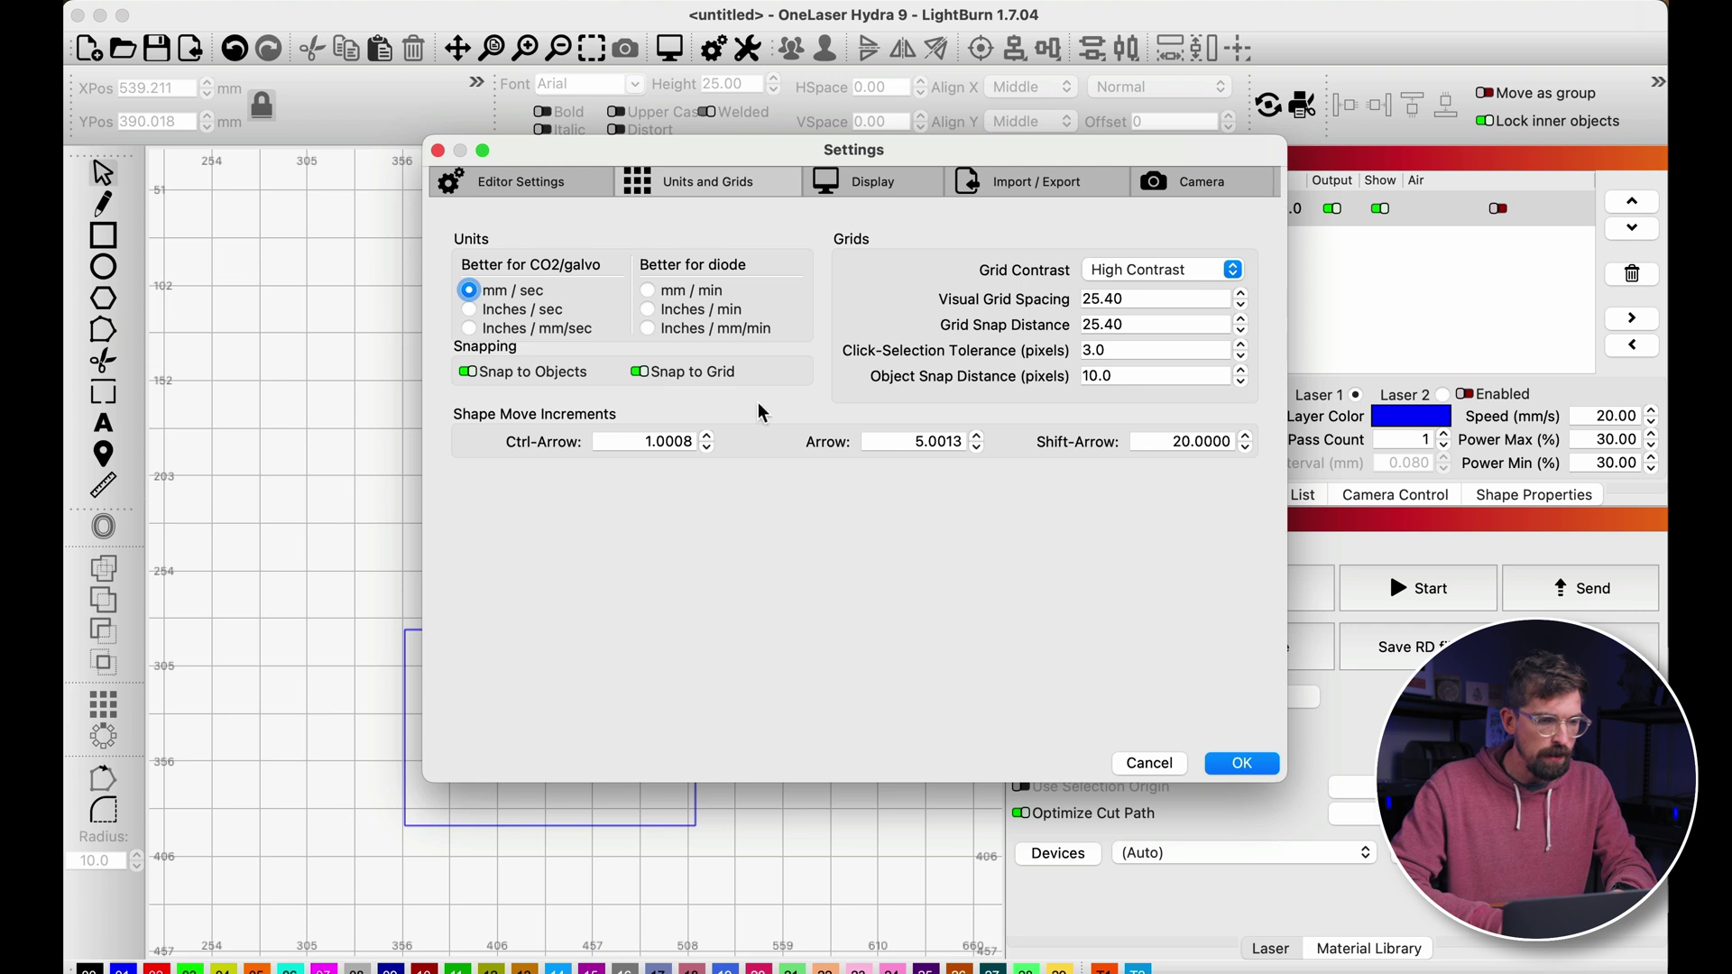
pyautogui.click(1241, 764)
pyautogui.press('super')
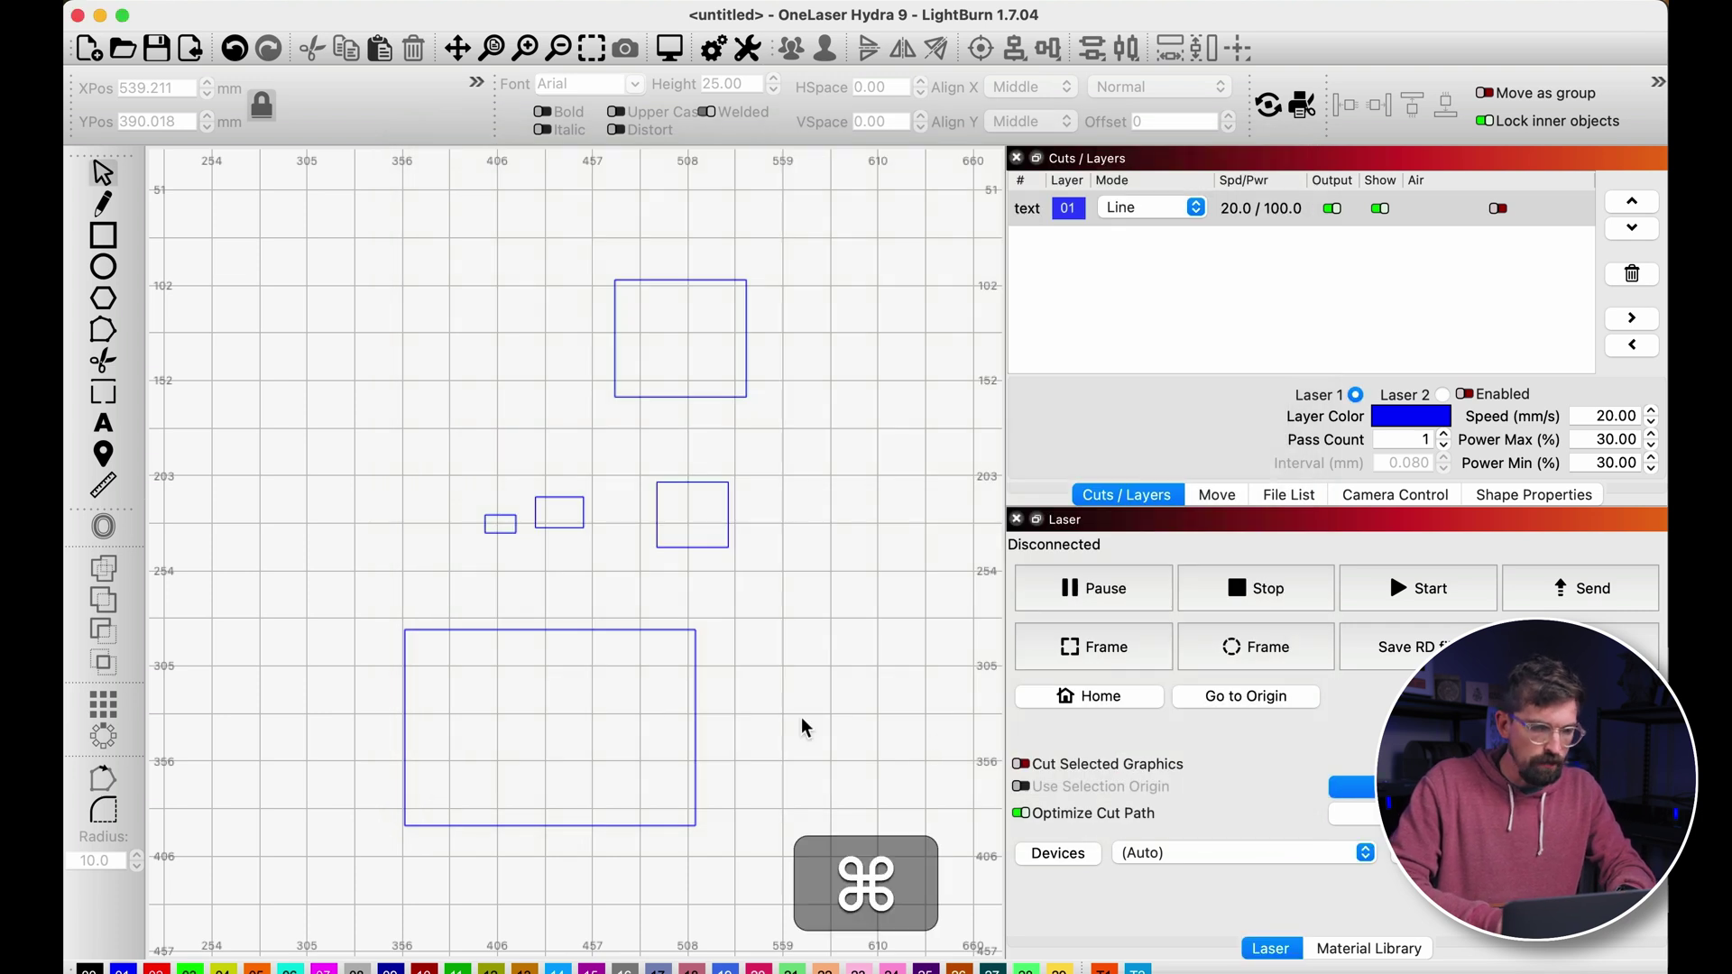
# - Reposition the medium square several times among the other rectangles, leaving it above the large rectangle
pyautogui.click(726, 511)
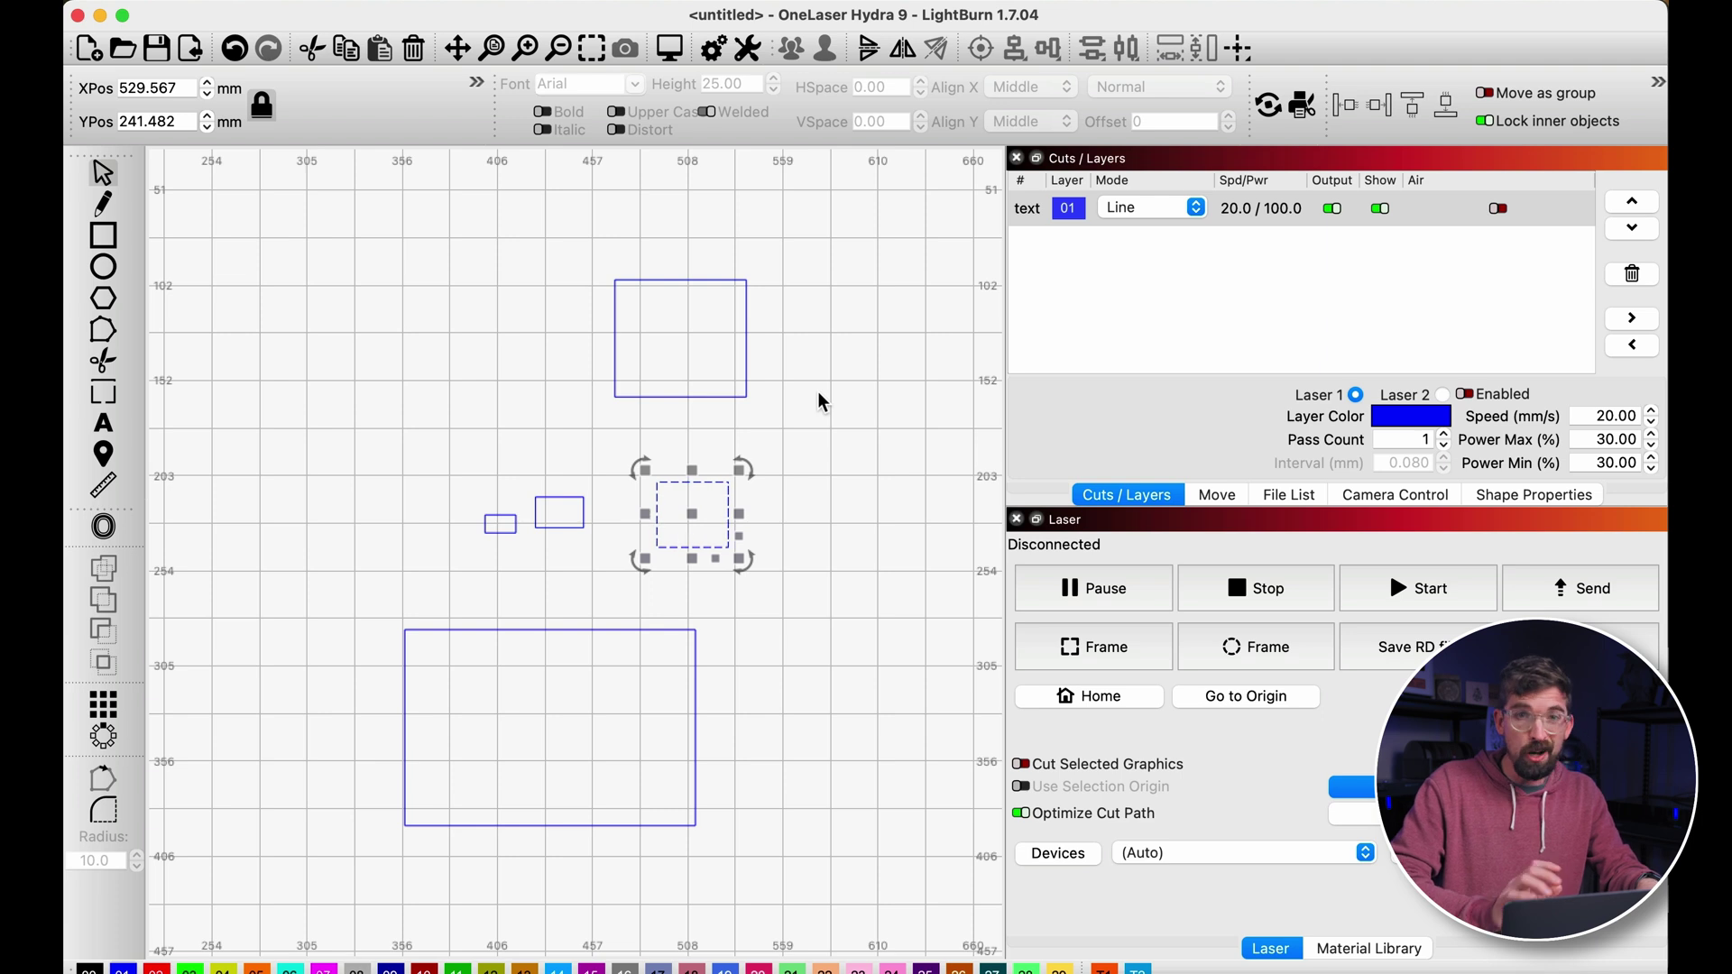
pyautogui.press('alt')
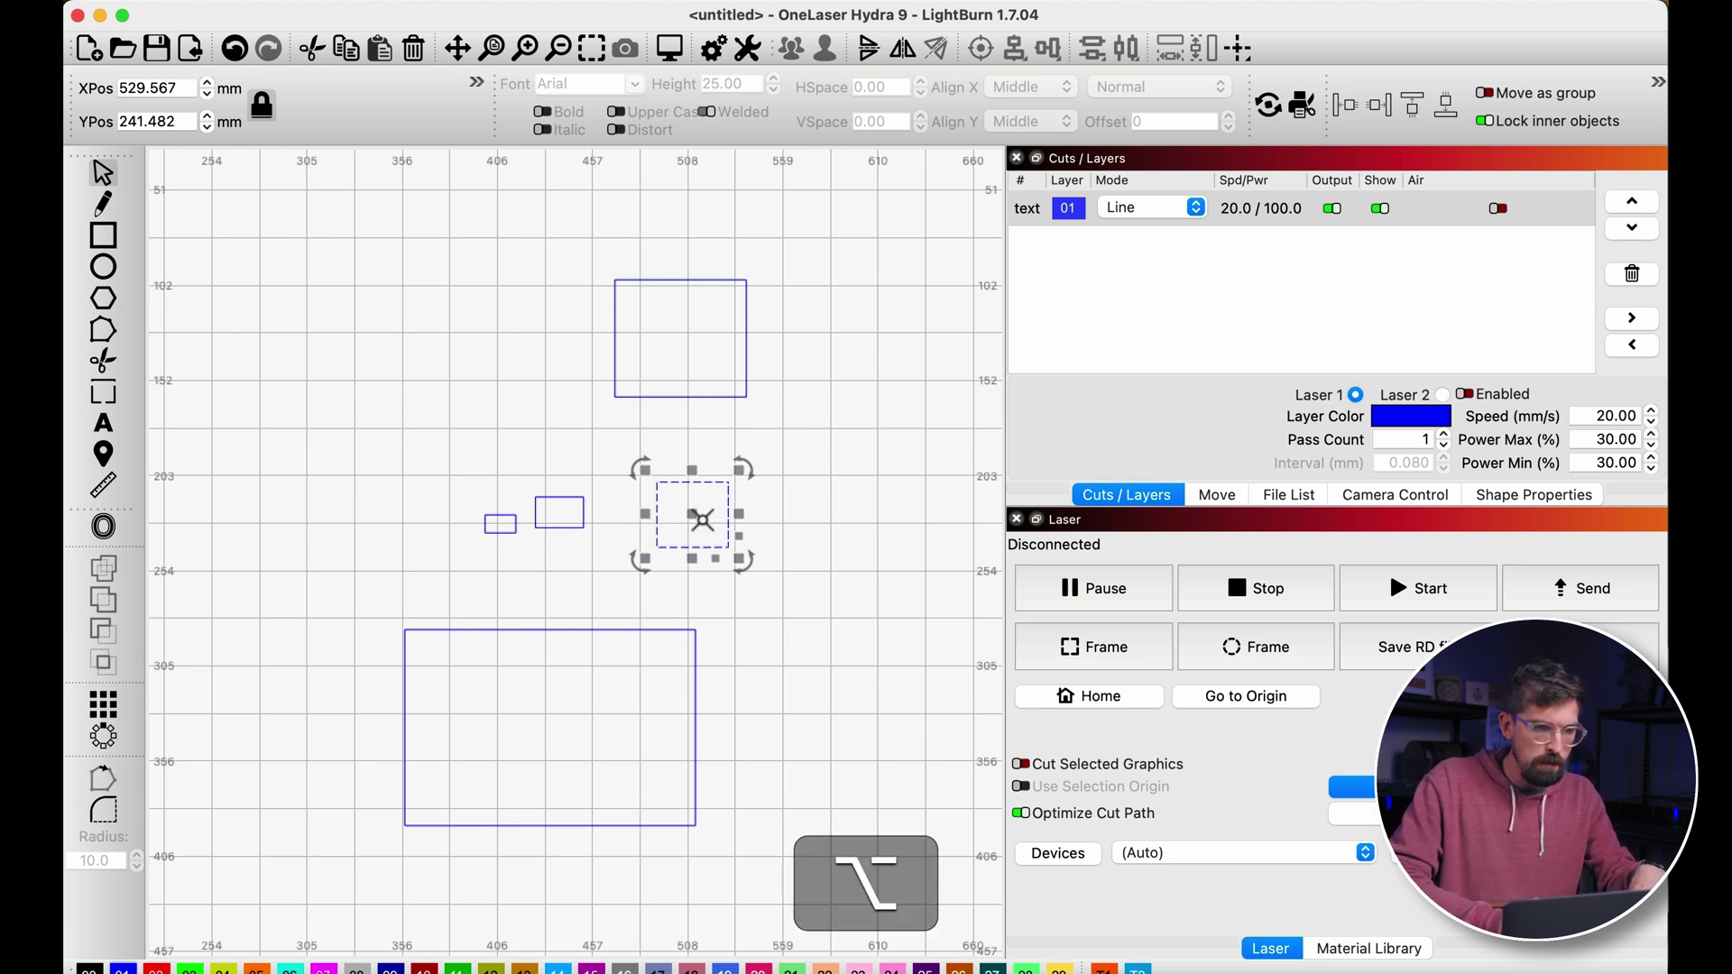
pyautogui.moveTo(697, 511); pyautogui.dragTo(585, 267)
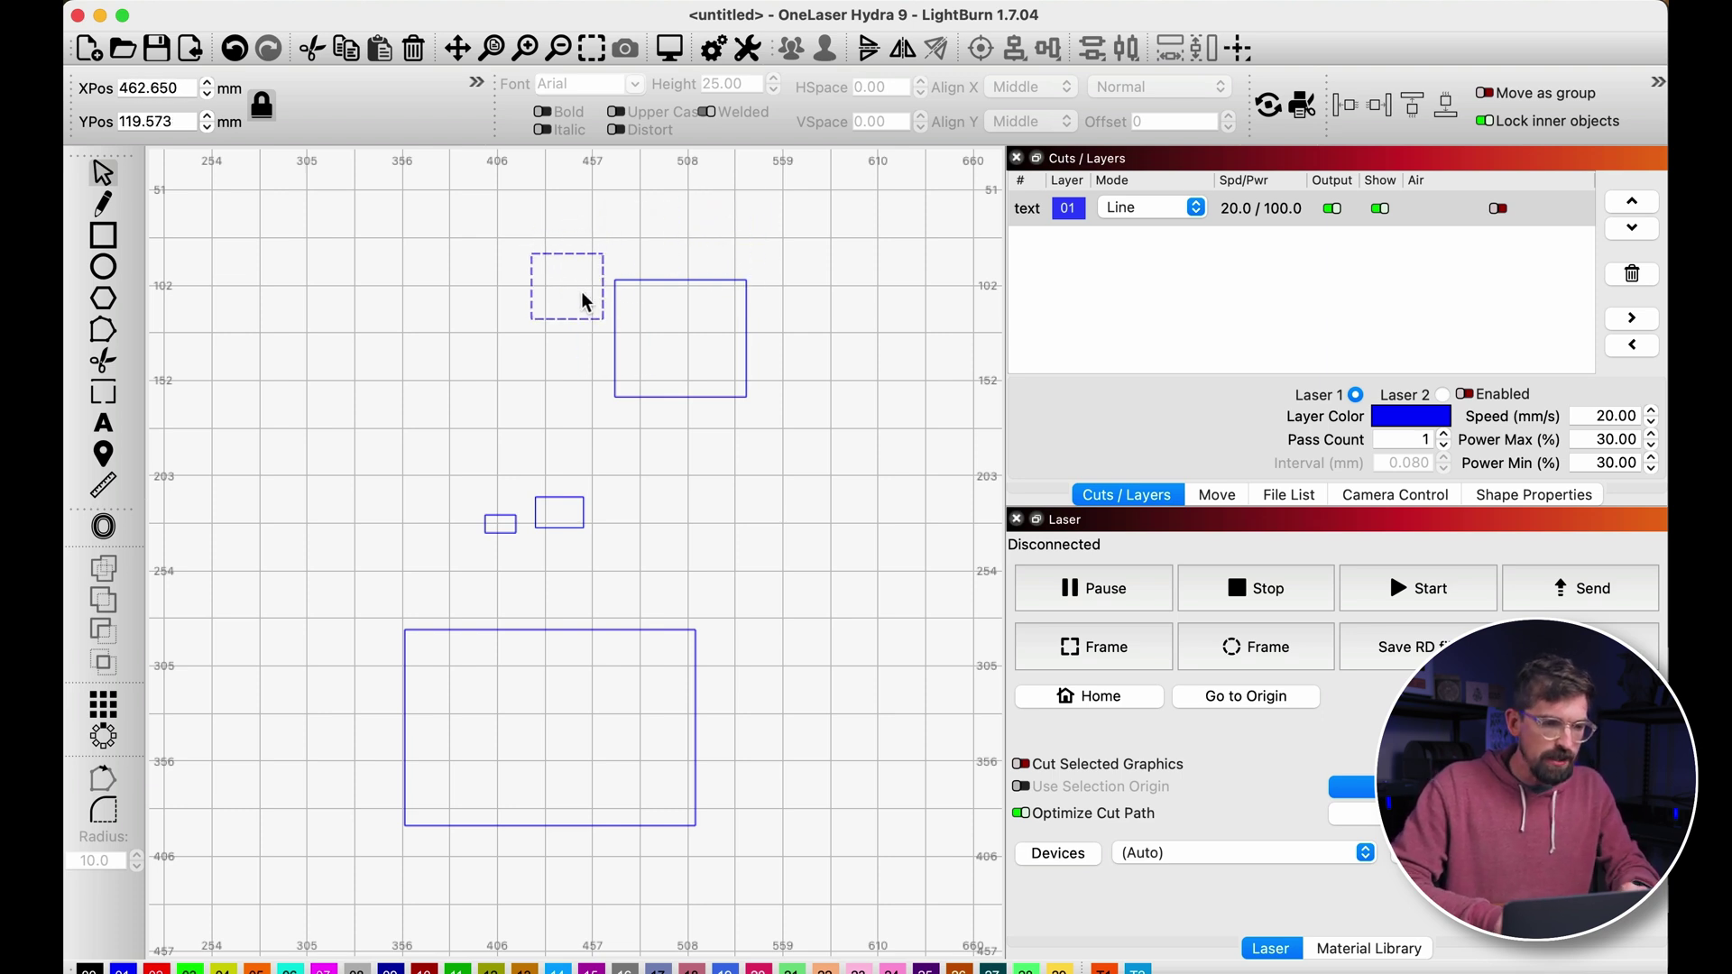
pyautogui.moveTo(576, 292); pyautogui.dragTo(787, 601)
pyautogui.scroll(-5, 786, 601)
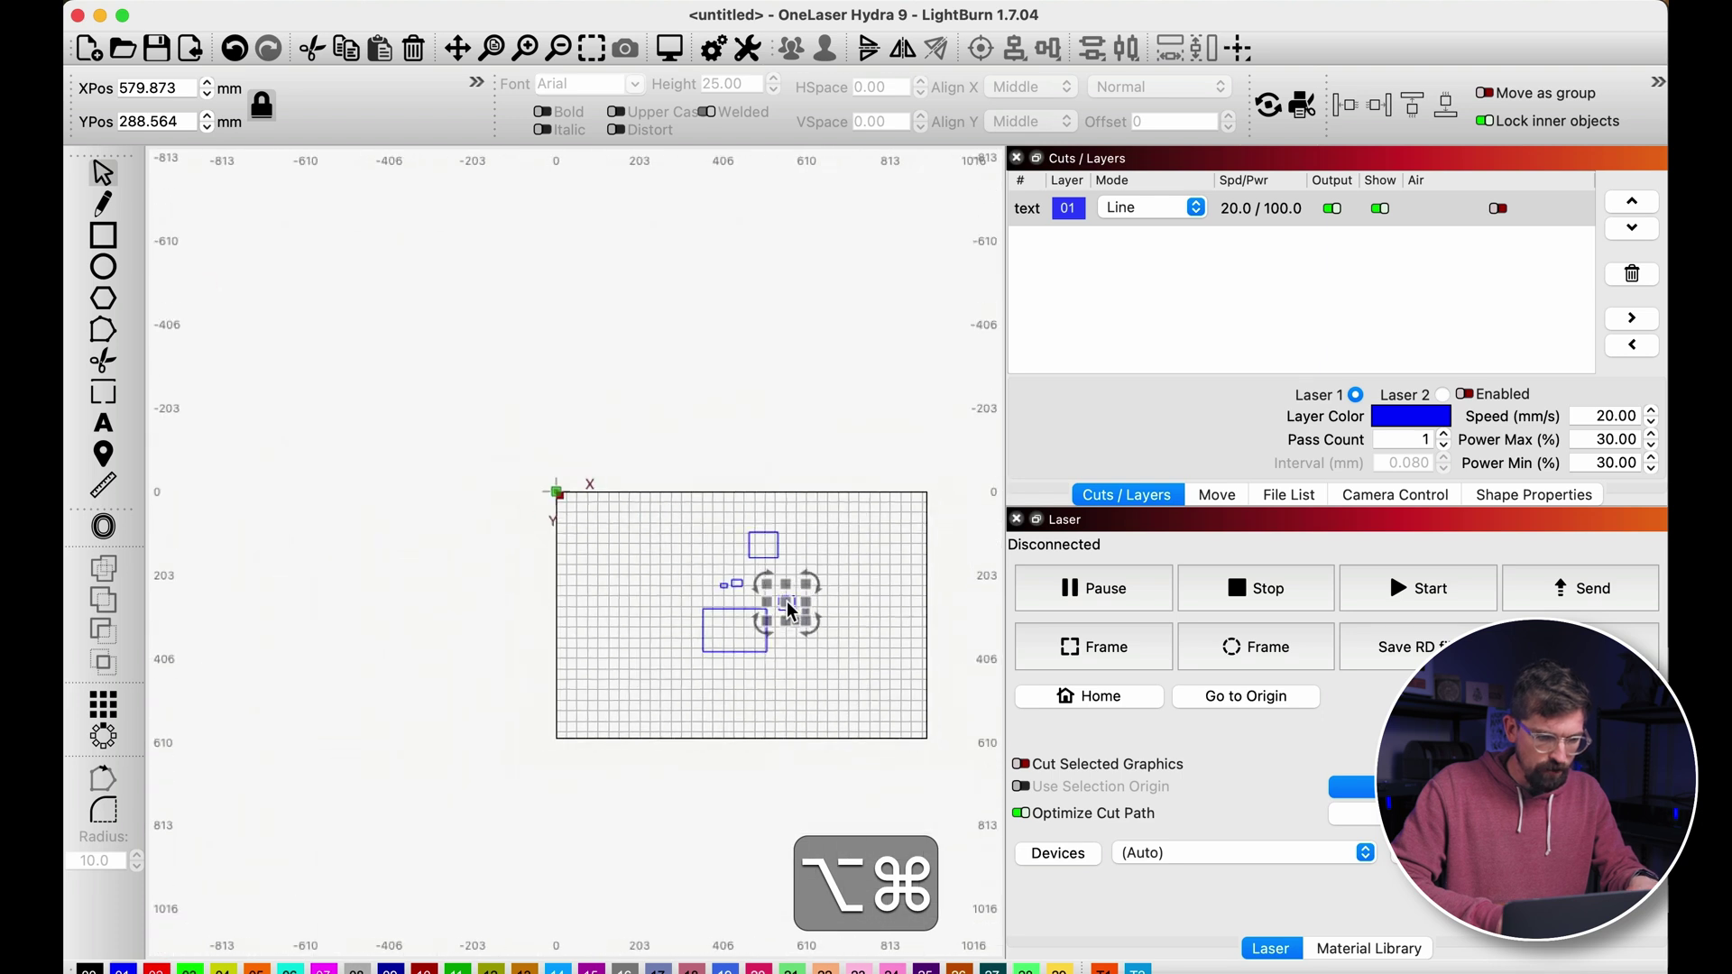
pyautogui.scroll(4, 800, 607)
pyautogui.moveTo(760, 566); pyautogui.dragTo(695, 532)
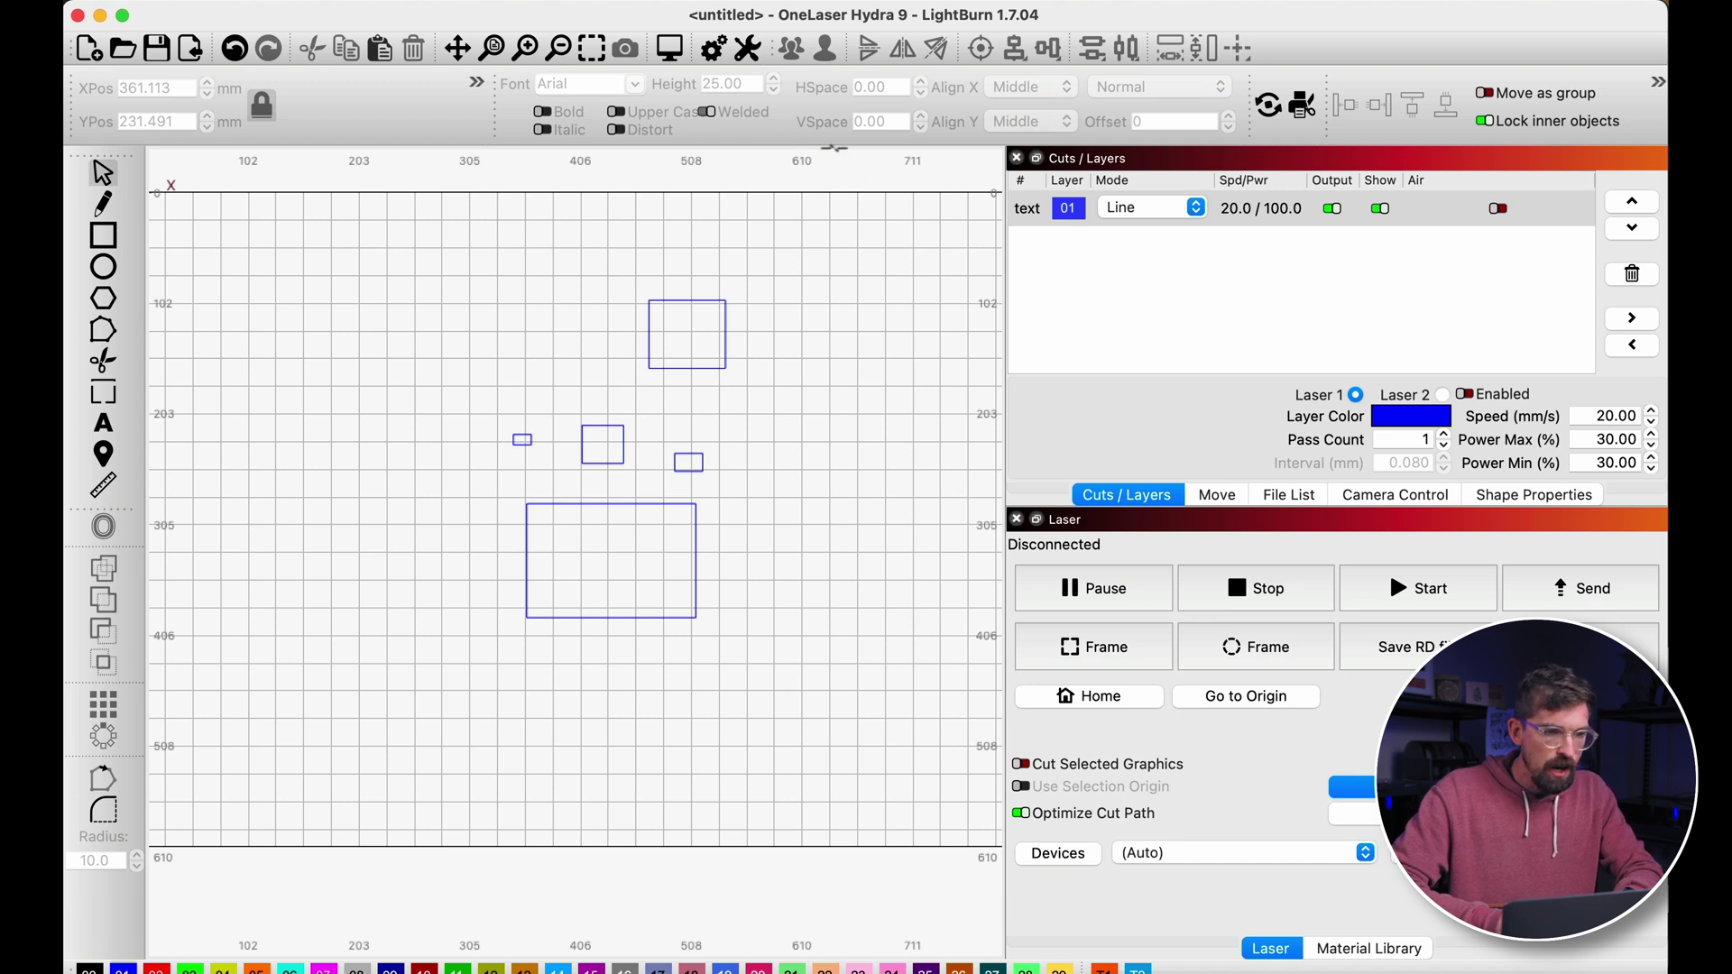
# - Add a horizontal guideline between the uppermost square and the medium square
pyautogui.keyDown('super'); pyautogui.click(775, 151); pyautogui.keyUp('super')
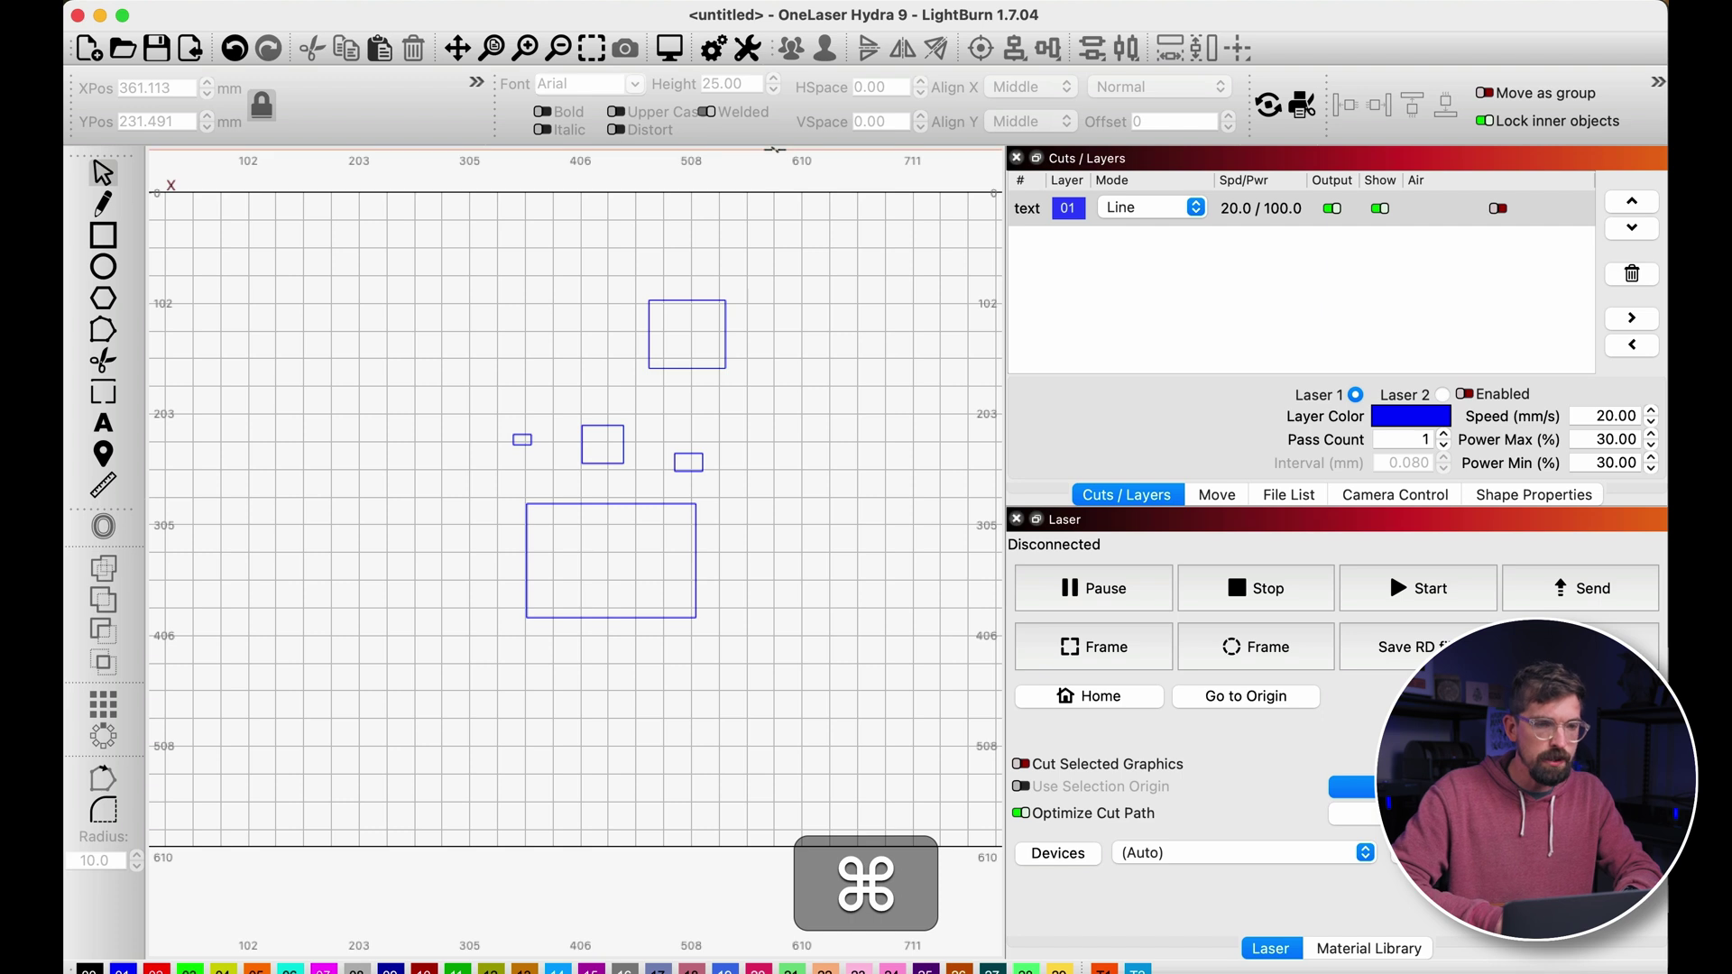
pyautogui.press('super+z')
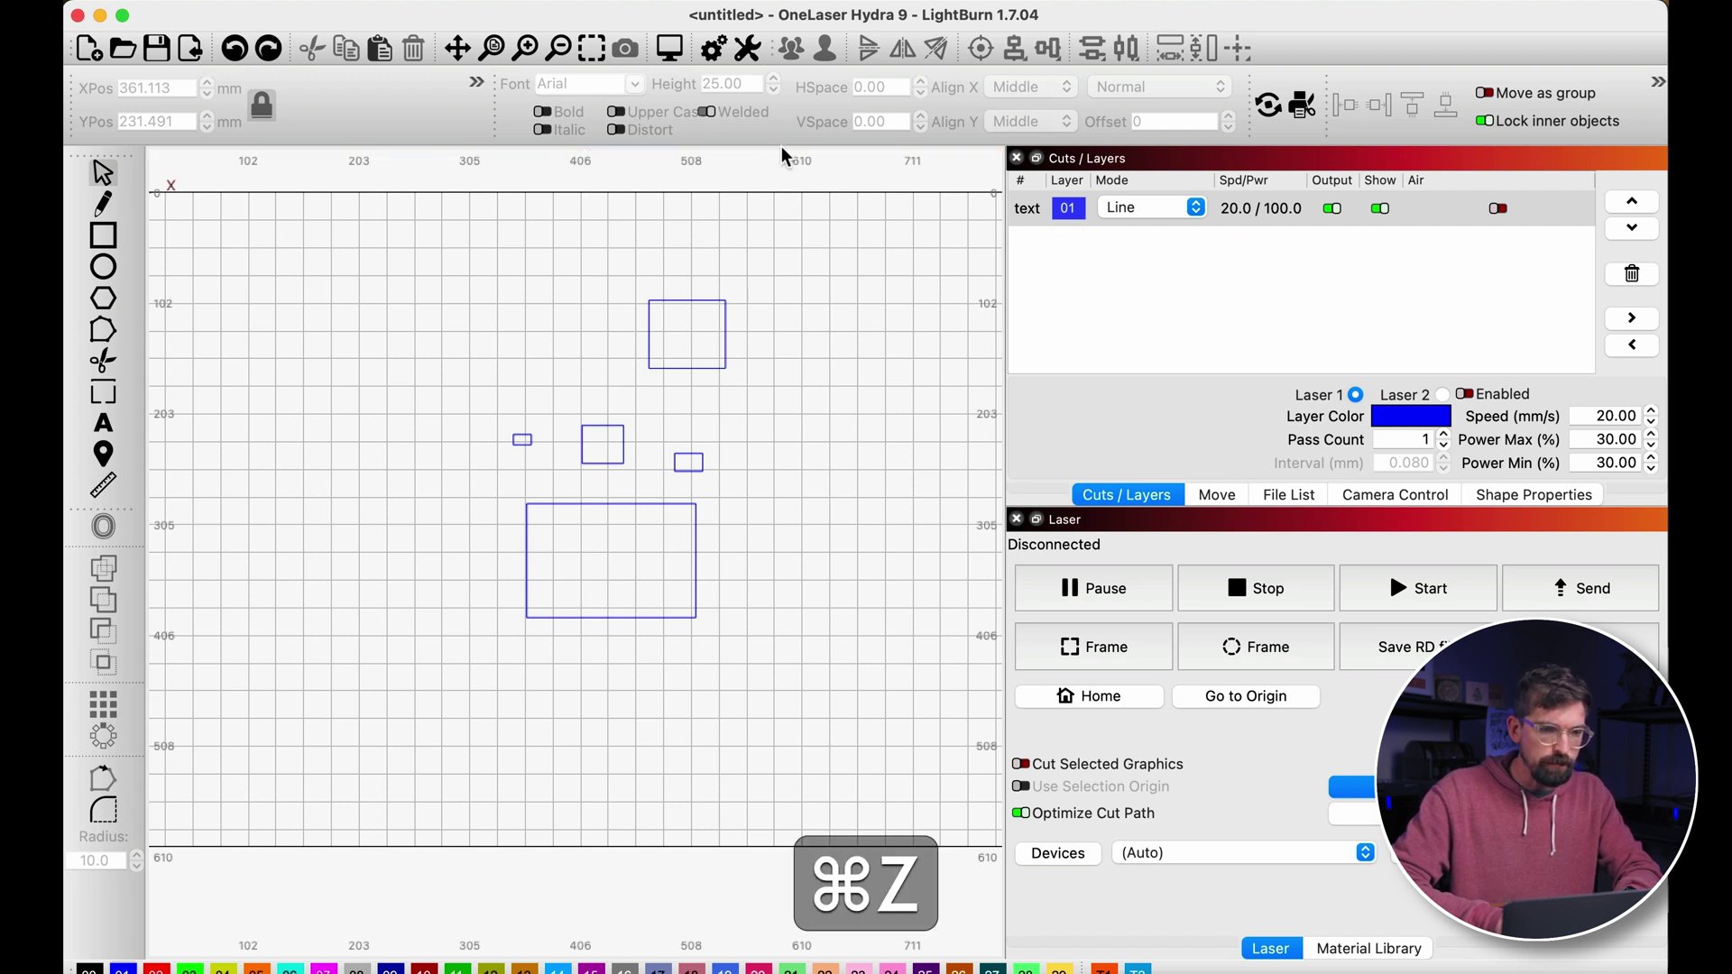
pyautogui.moveTo(783, 156); pyautogui.dragTo(744, 389)
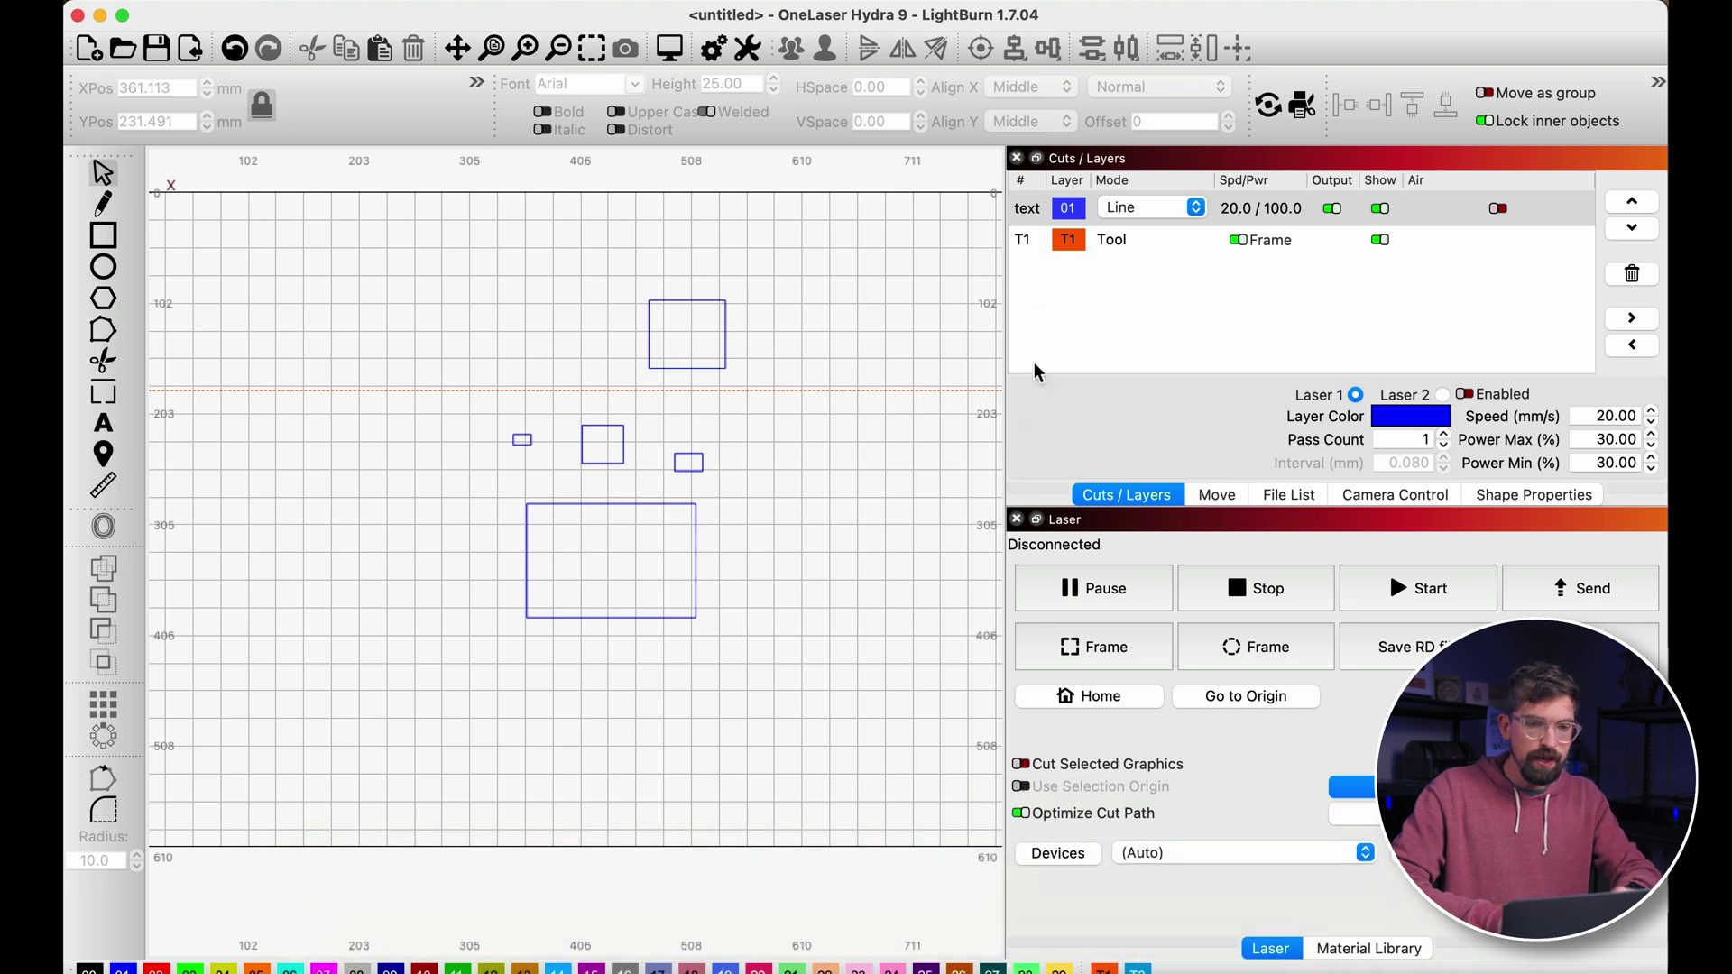
# - Select the T1 tool layer holding the guideline and check the cut path of the job in the Preview window
pyautogui.click(1142, 250)
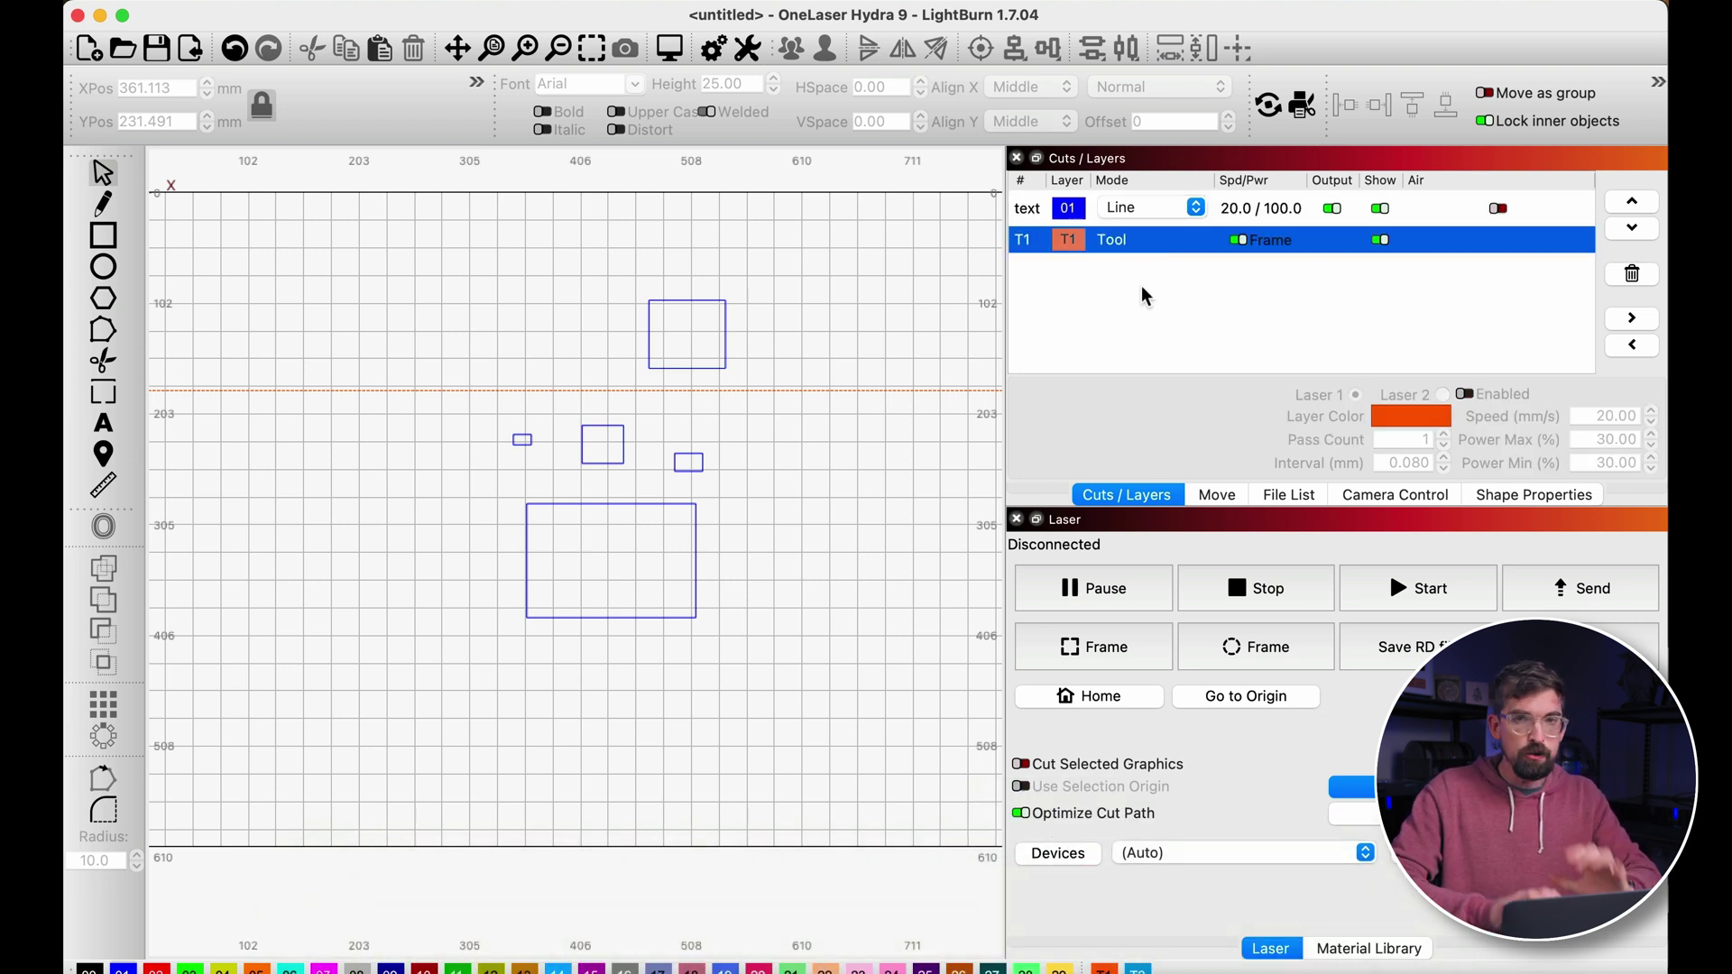
pyautogui.click(670, 50)
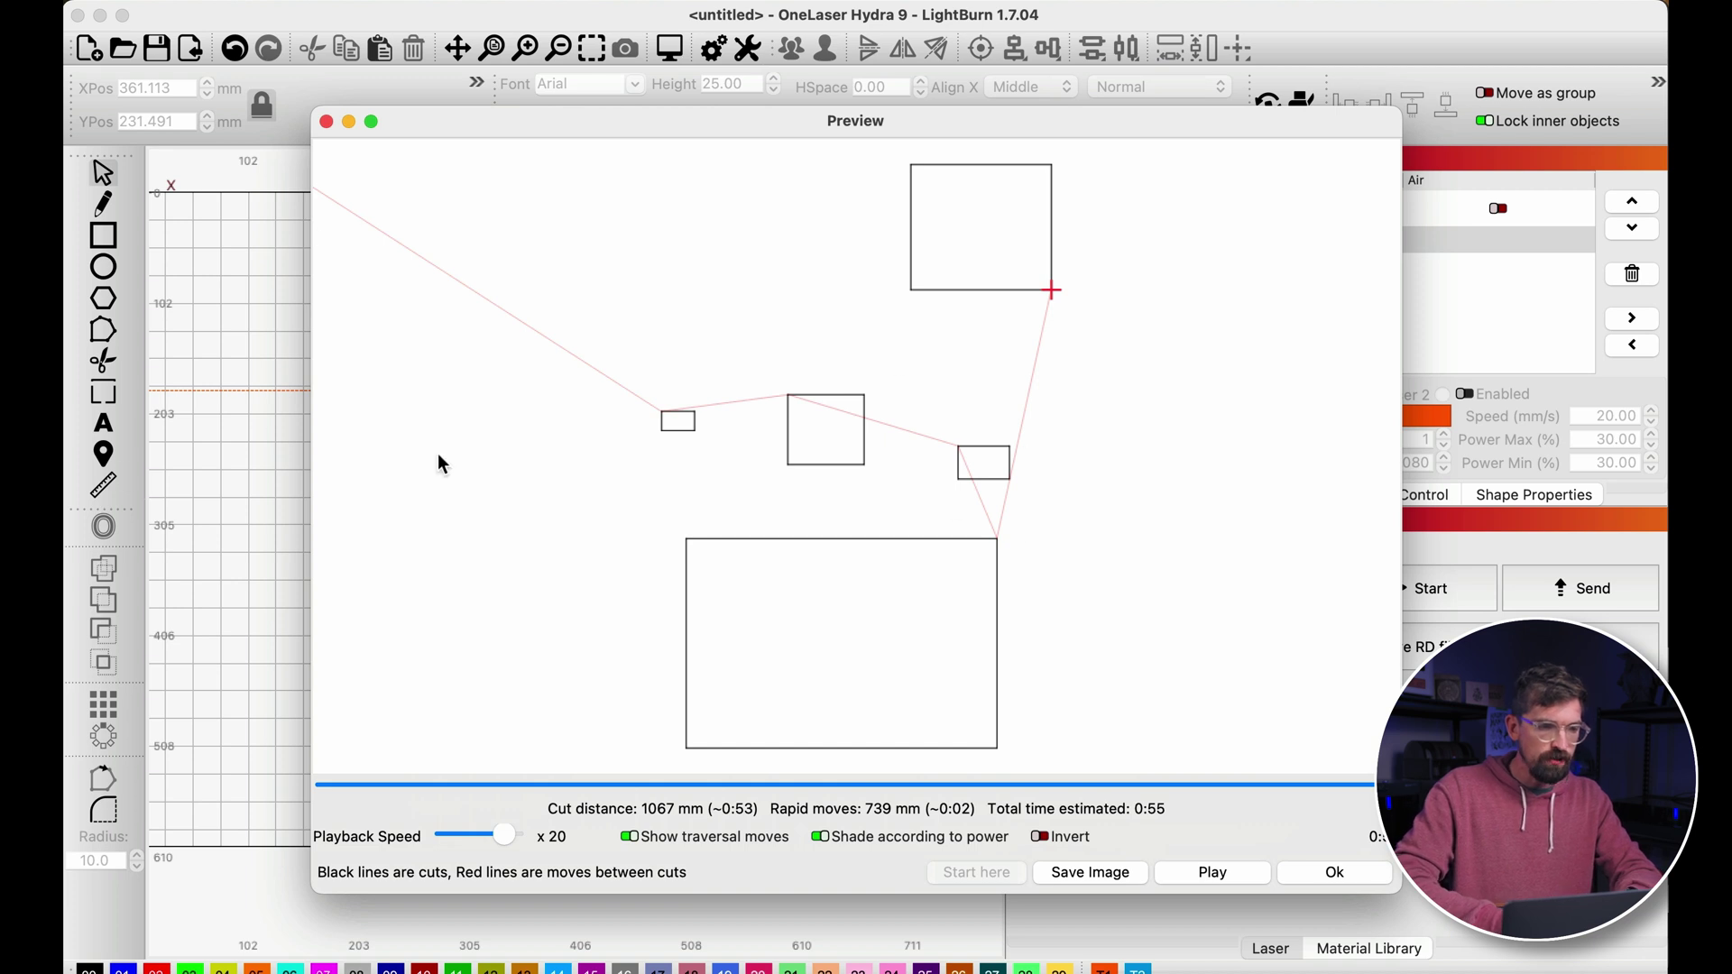
pyautogui.click(1334, 873)
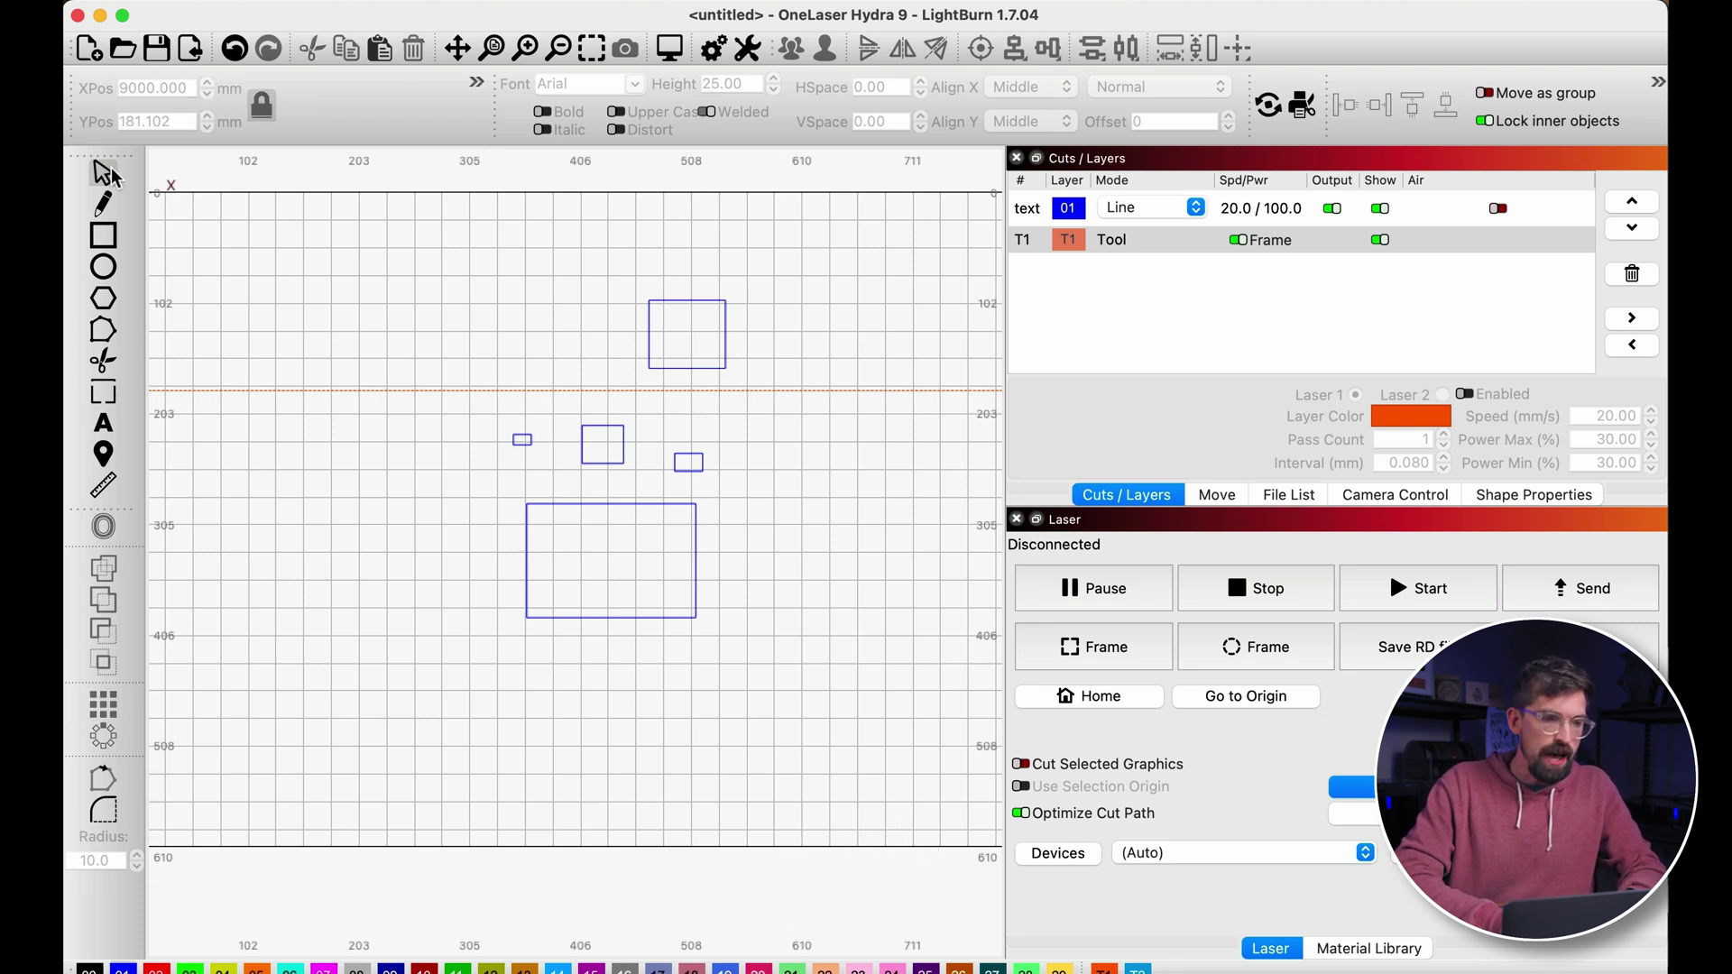
# - Draw a tall rectangle with a small square inside it beside the large rectangle, and assign both to the T1 tool layer
pyautogui.click(100, 237)
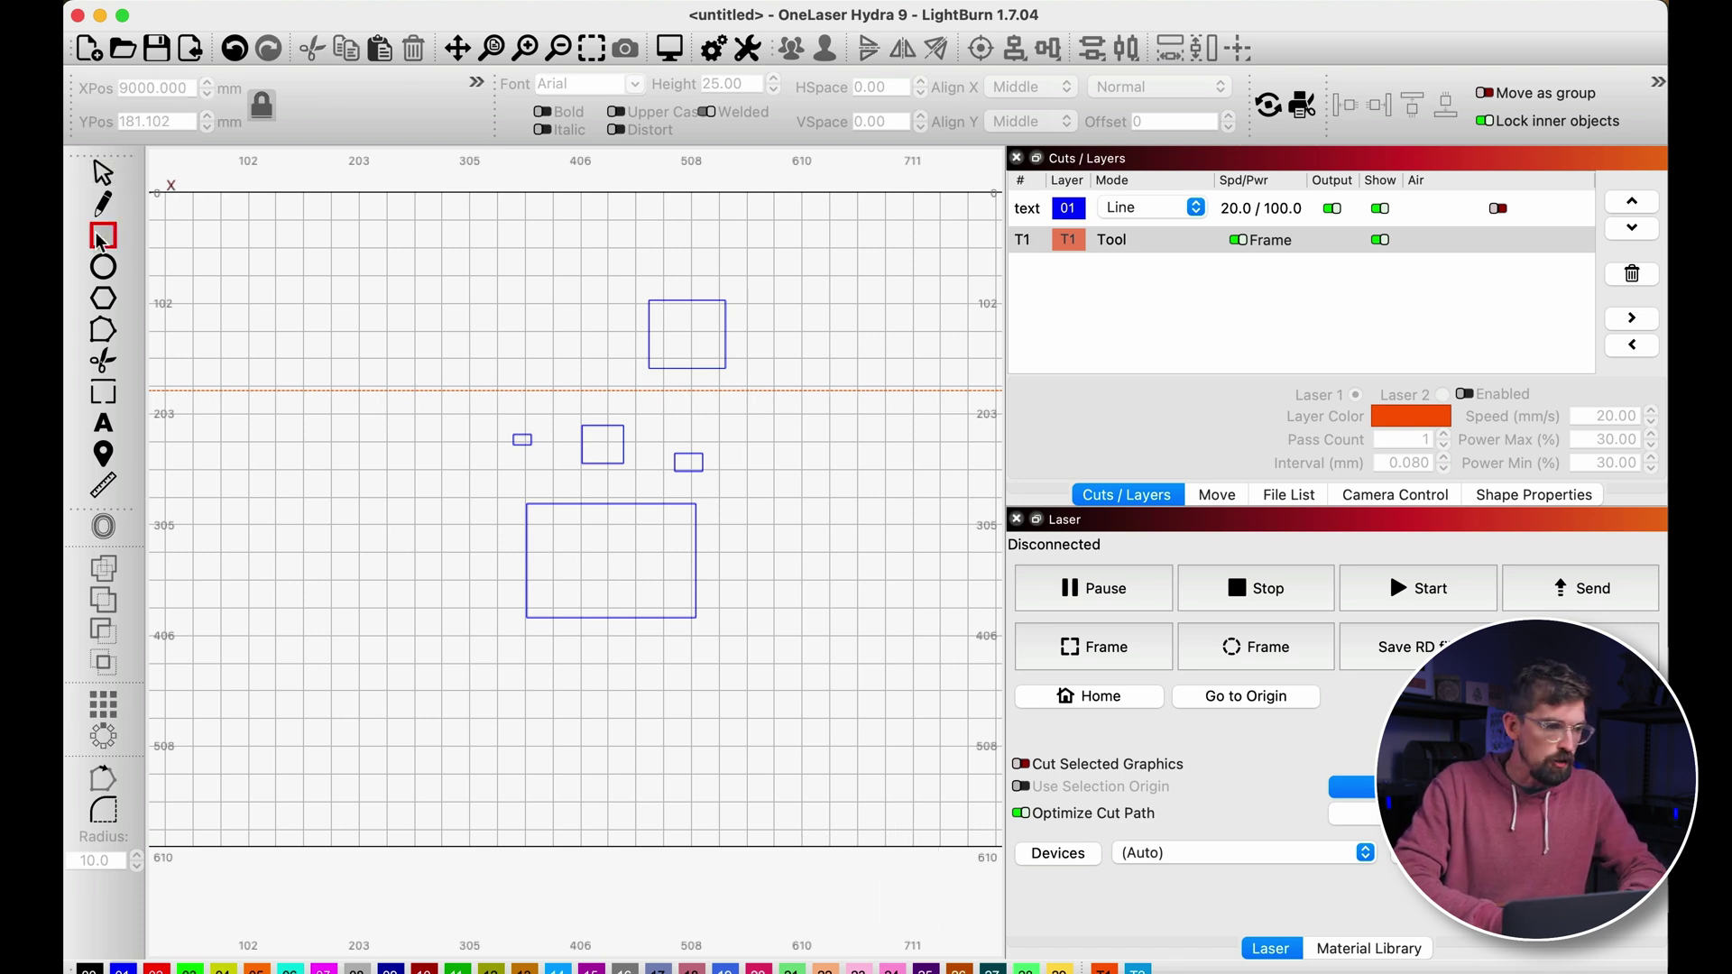
pyautogui.moveTo(329, 525); pyautogui.dragTo(426, 672)
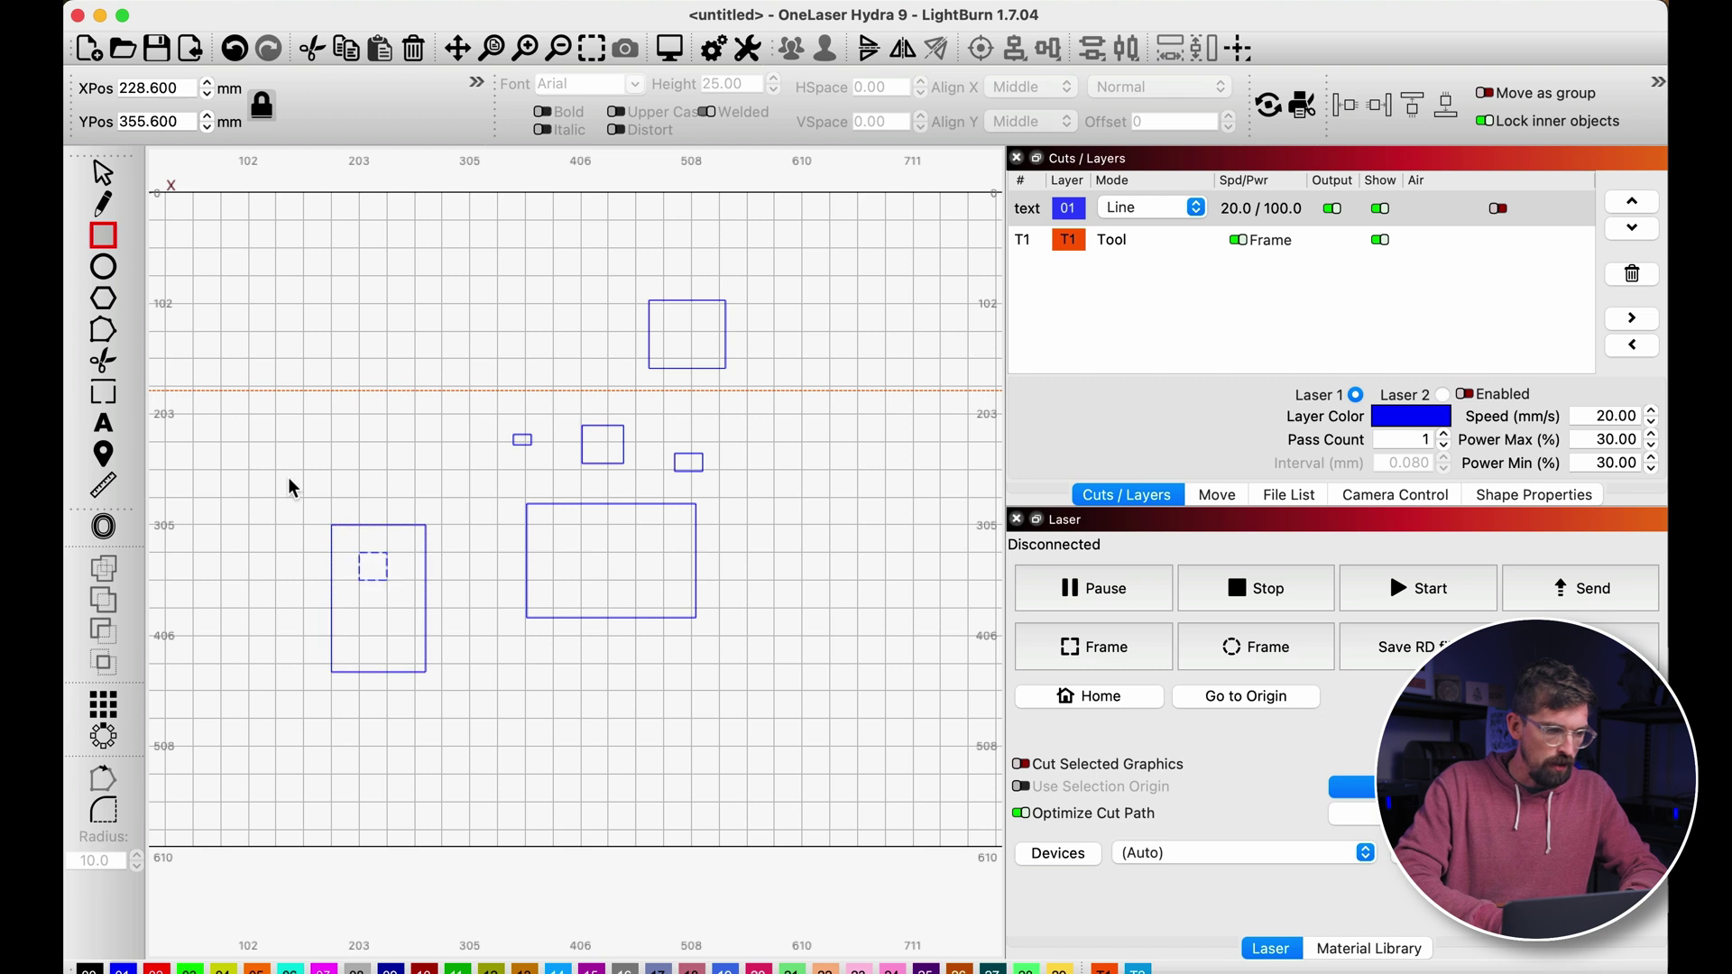
pyautogui.click(102, 172)
pyautogui.moveTo(202, 468); pyautogui.dragTo(456, 778)
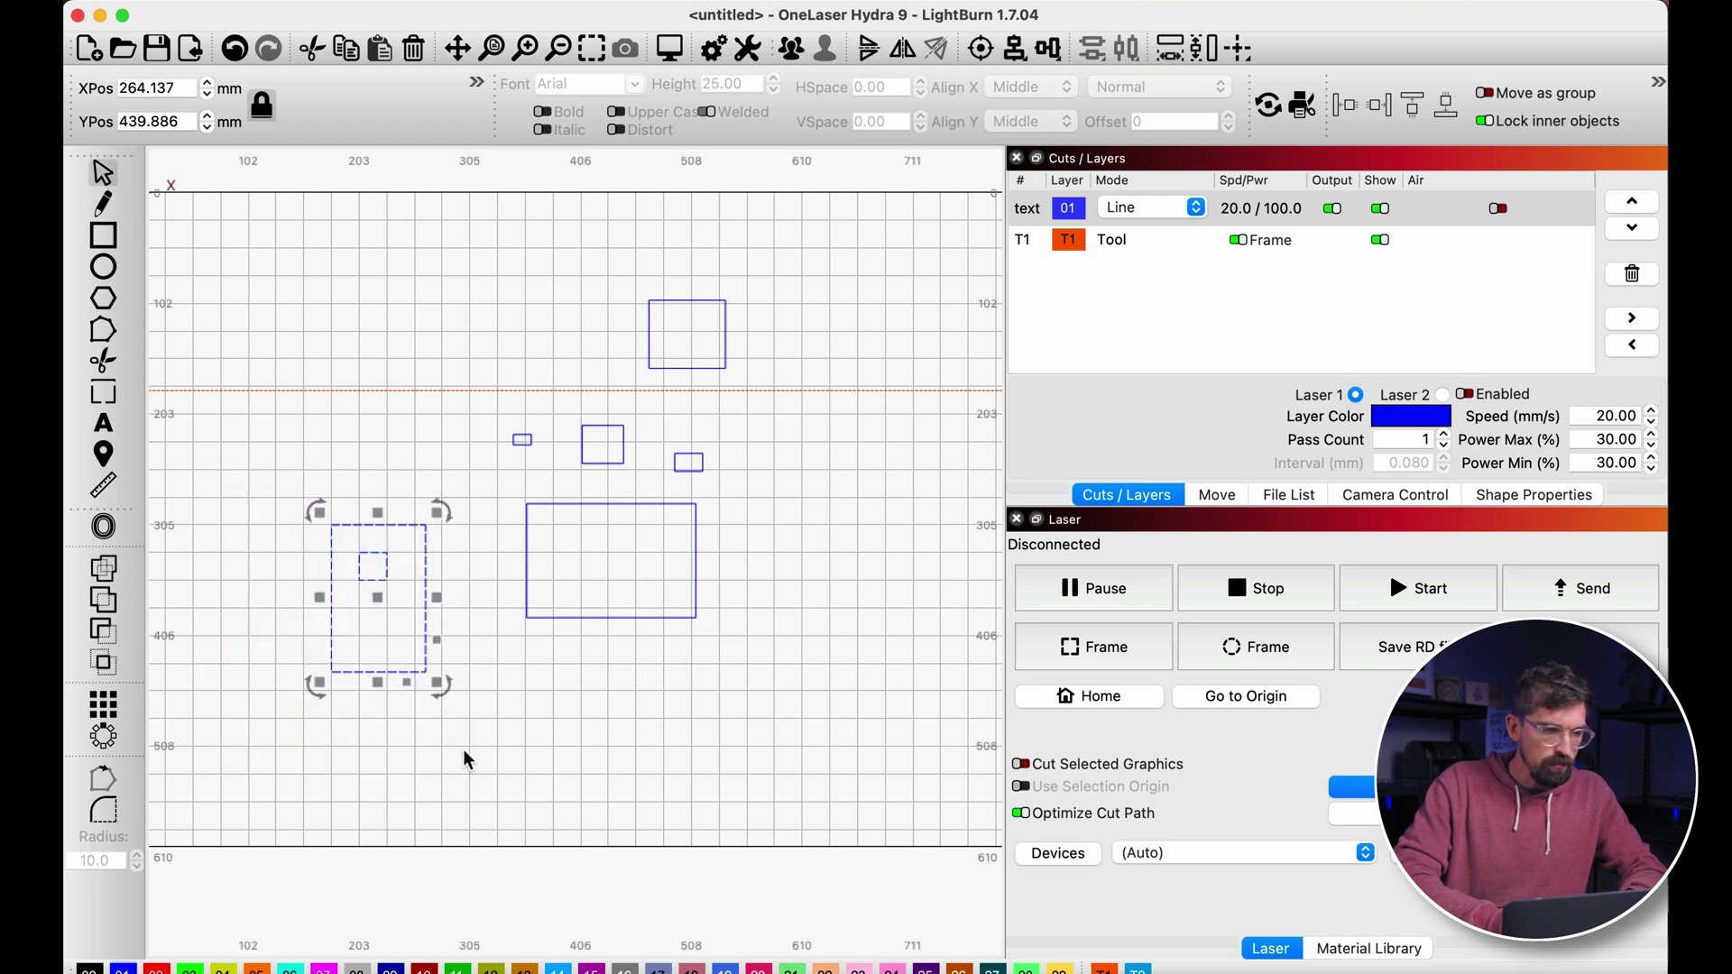
pyautogui.click(1102, 970)
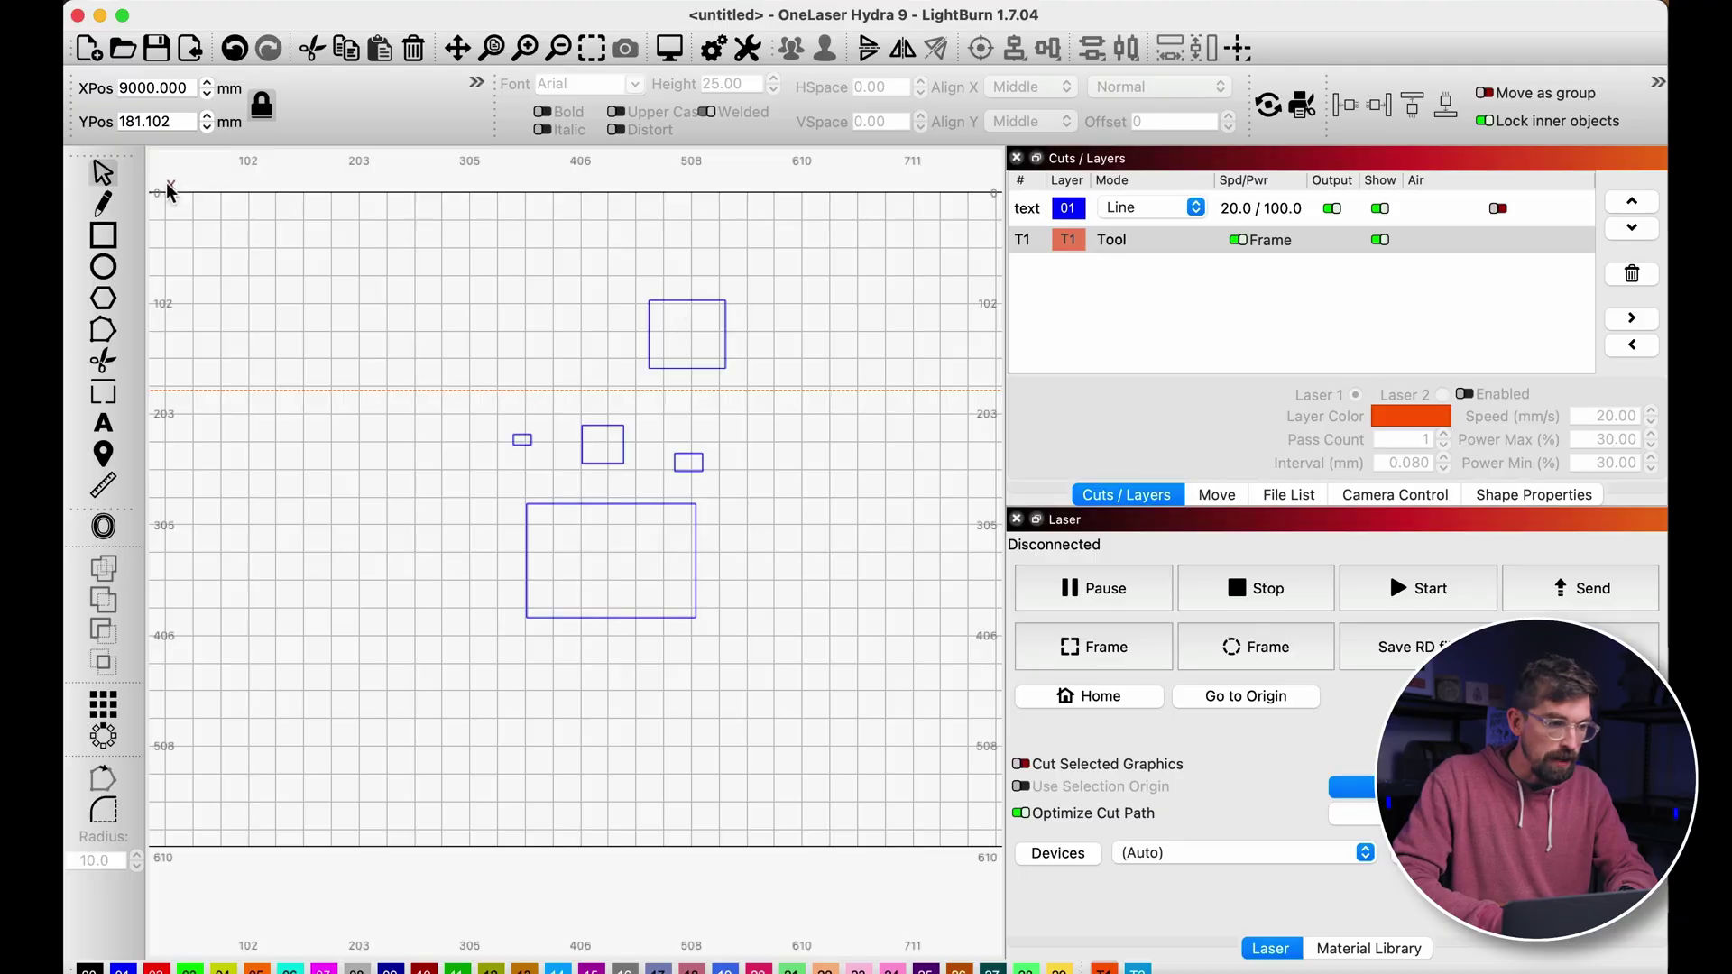
# - Move the uppermost square down beside the smaller shapes, snapping its upper edge to the horizontal guideline
pyautogui.click(726, 329)
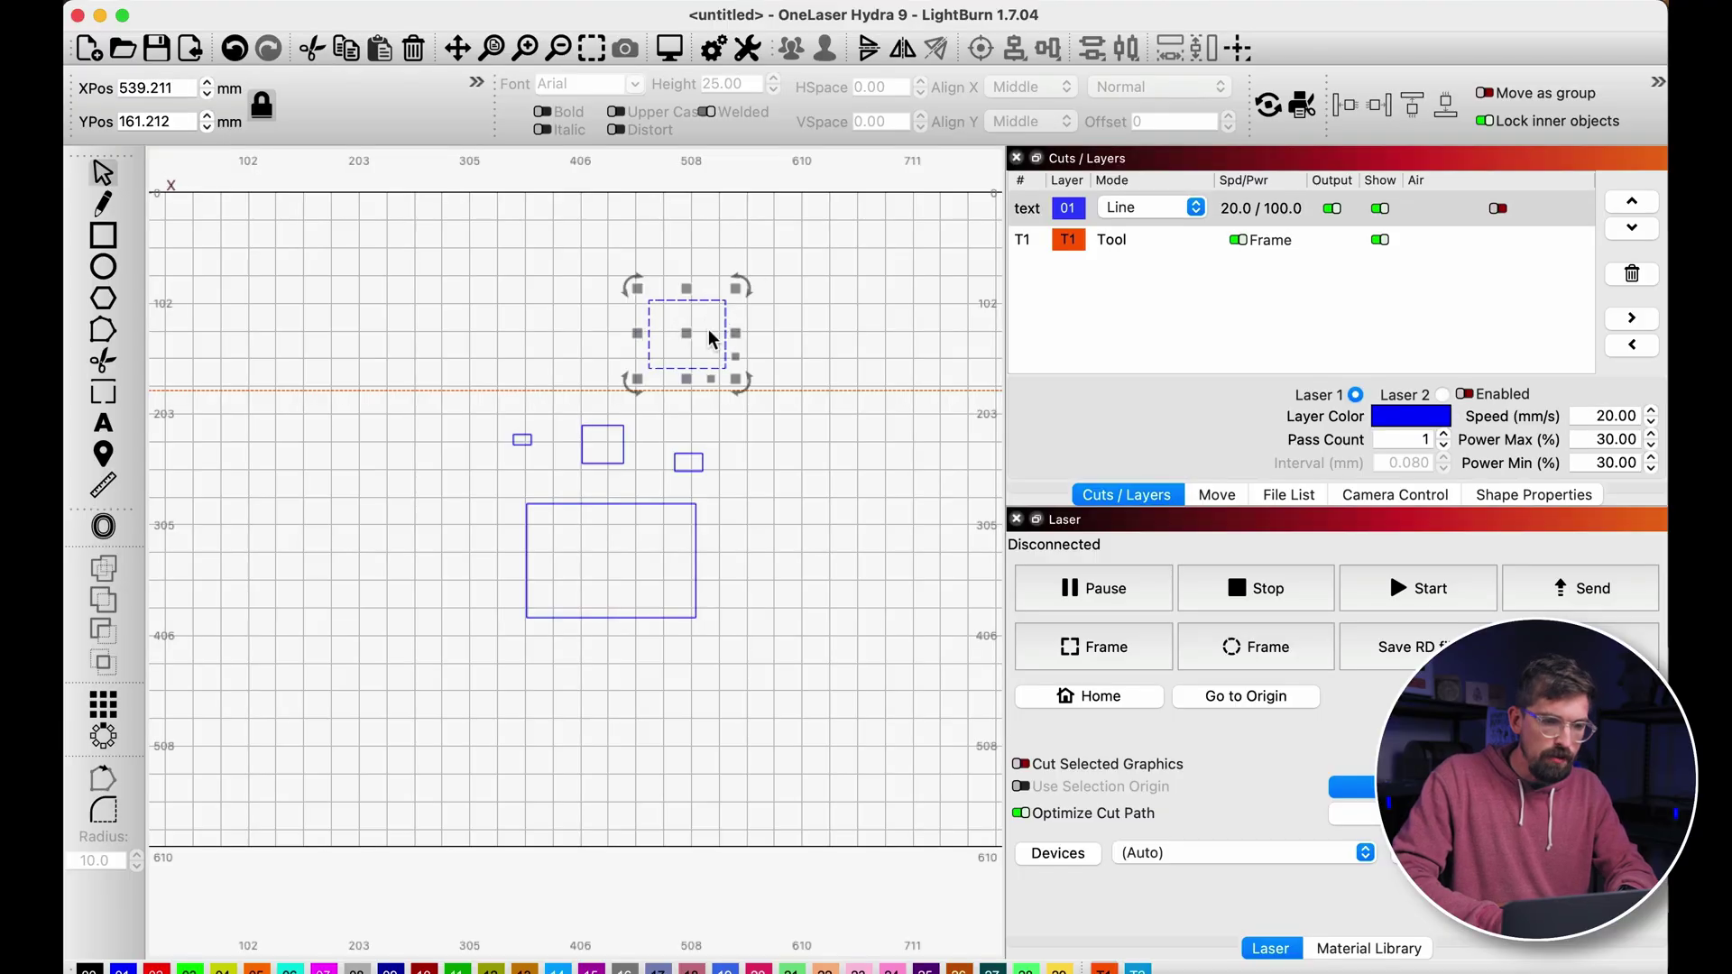
pyautogui.moveTo(688, 336); pyautogui.dragTo(847, 438)
# - Add a vertical guideline beside the rectangles, and remove both the vertical and horizontal guidelines
pyautogui.press('alt')
pyautogui.click(406, 255)
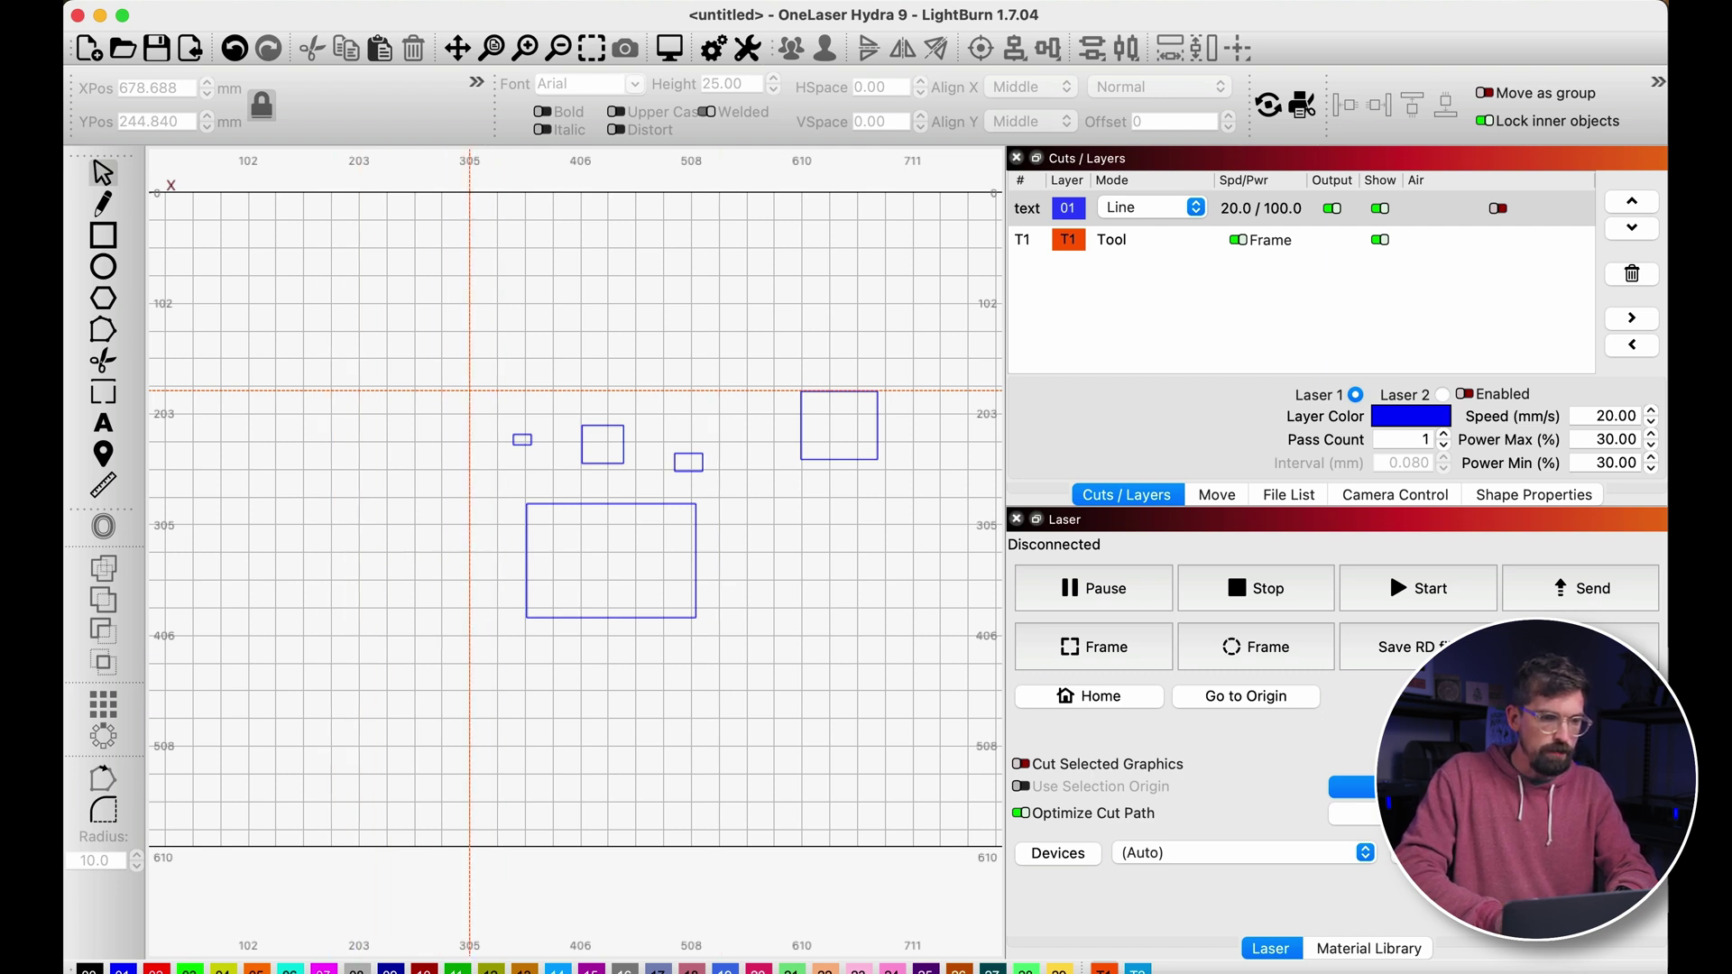
pyautogui.press('super')
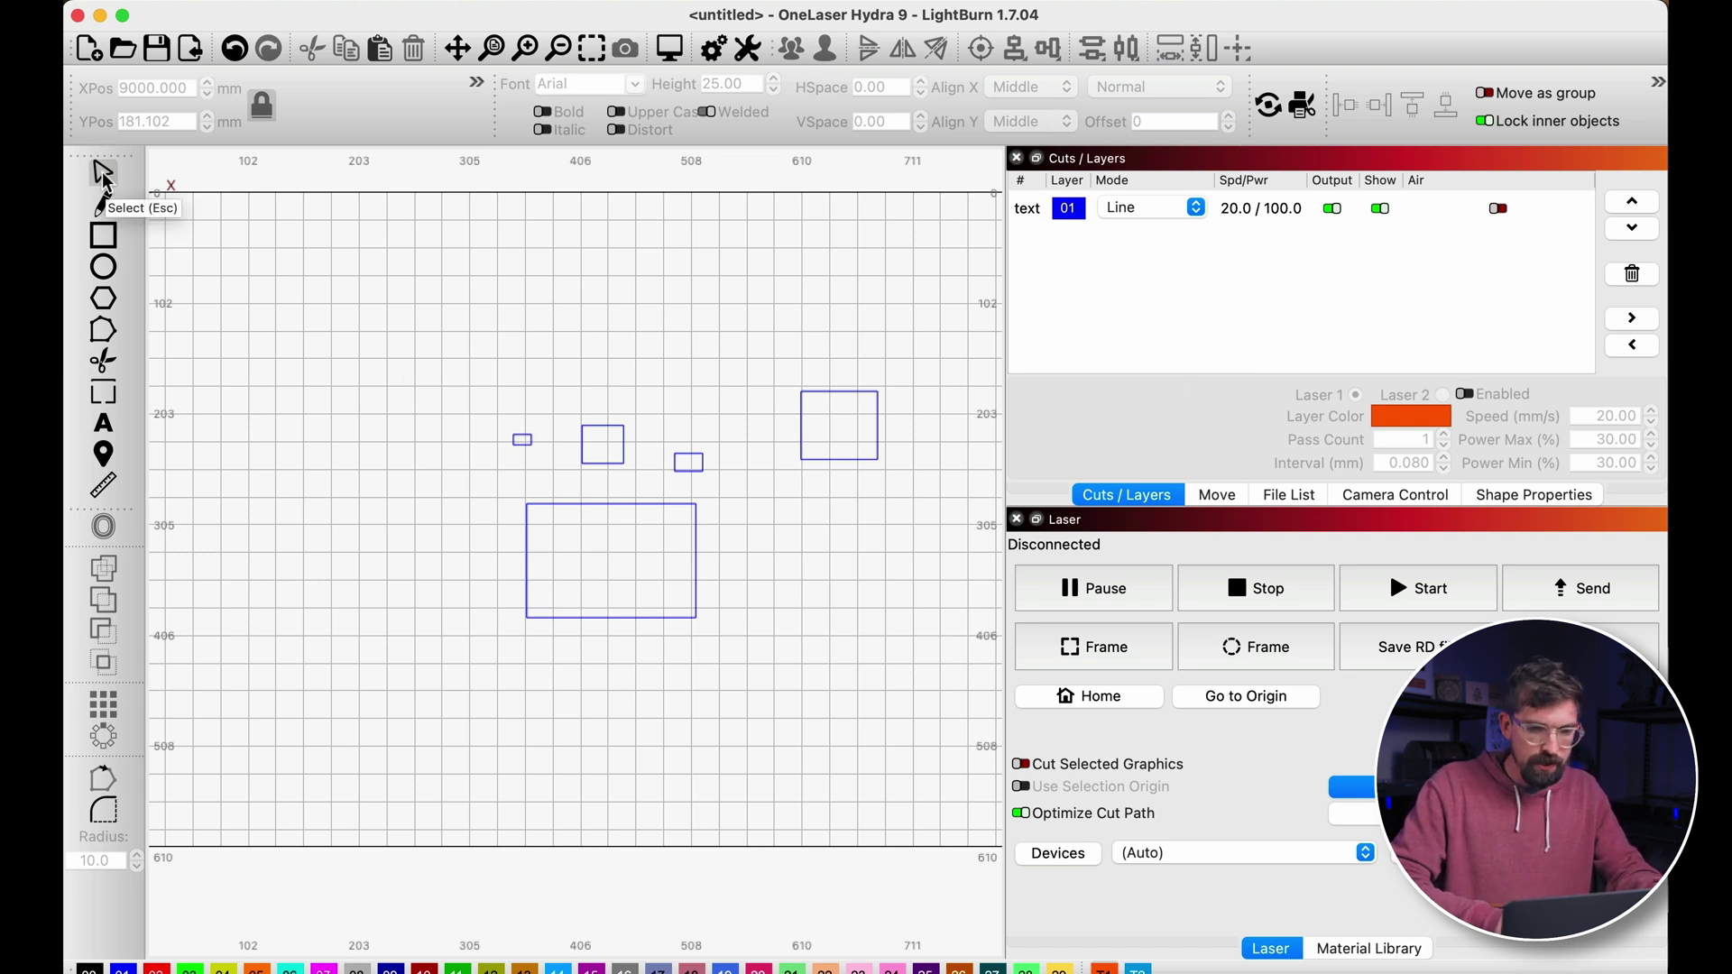
# - Look up the context help for the Select tool and the Preview window, along with the general hotkeys list
pyautogui.press('F1')
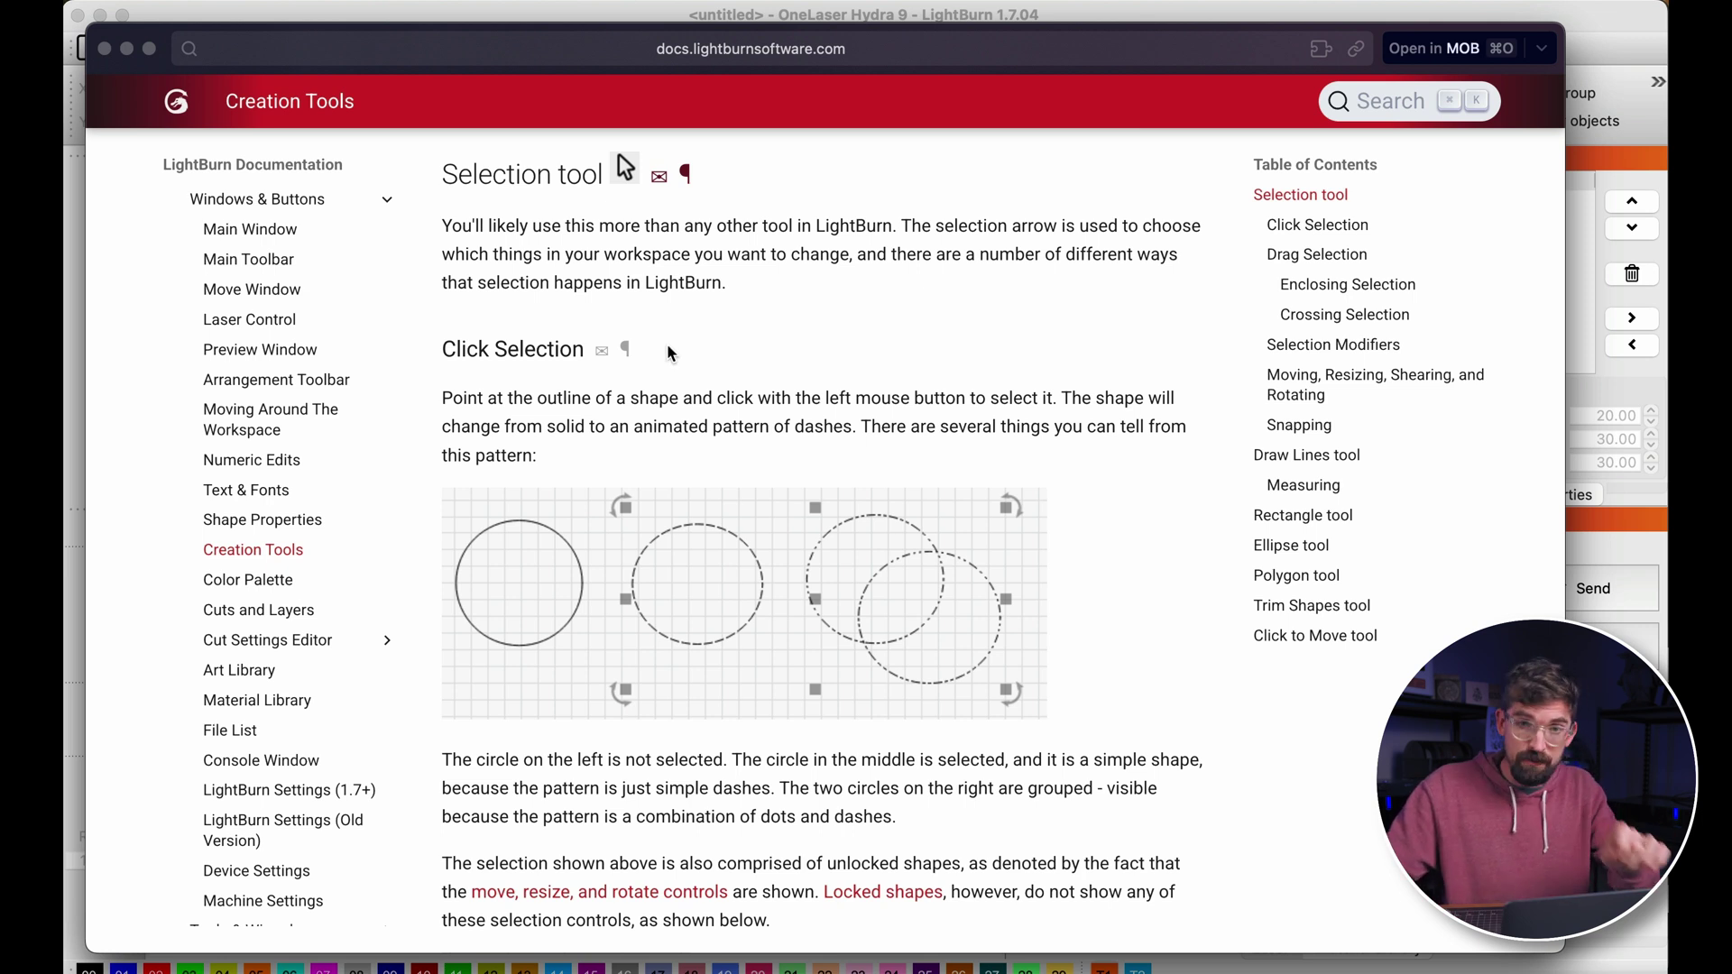
pyautogui.click(104, 48)
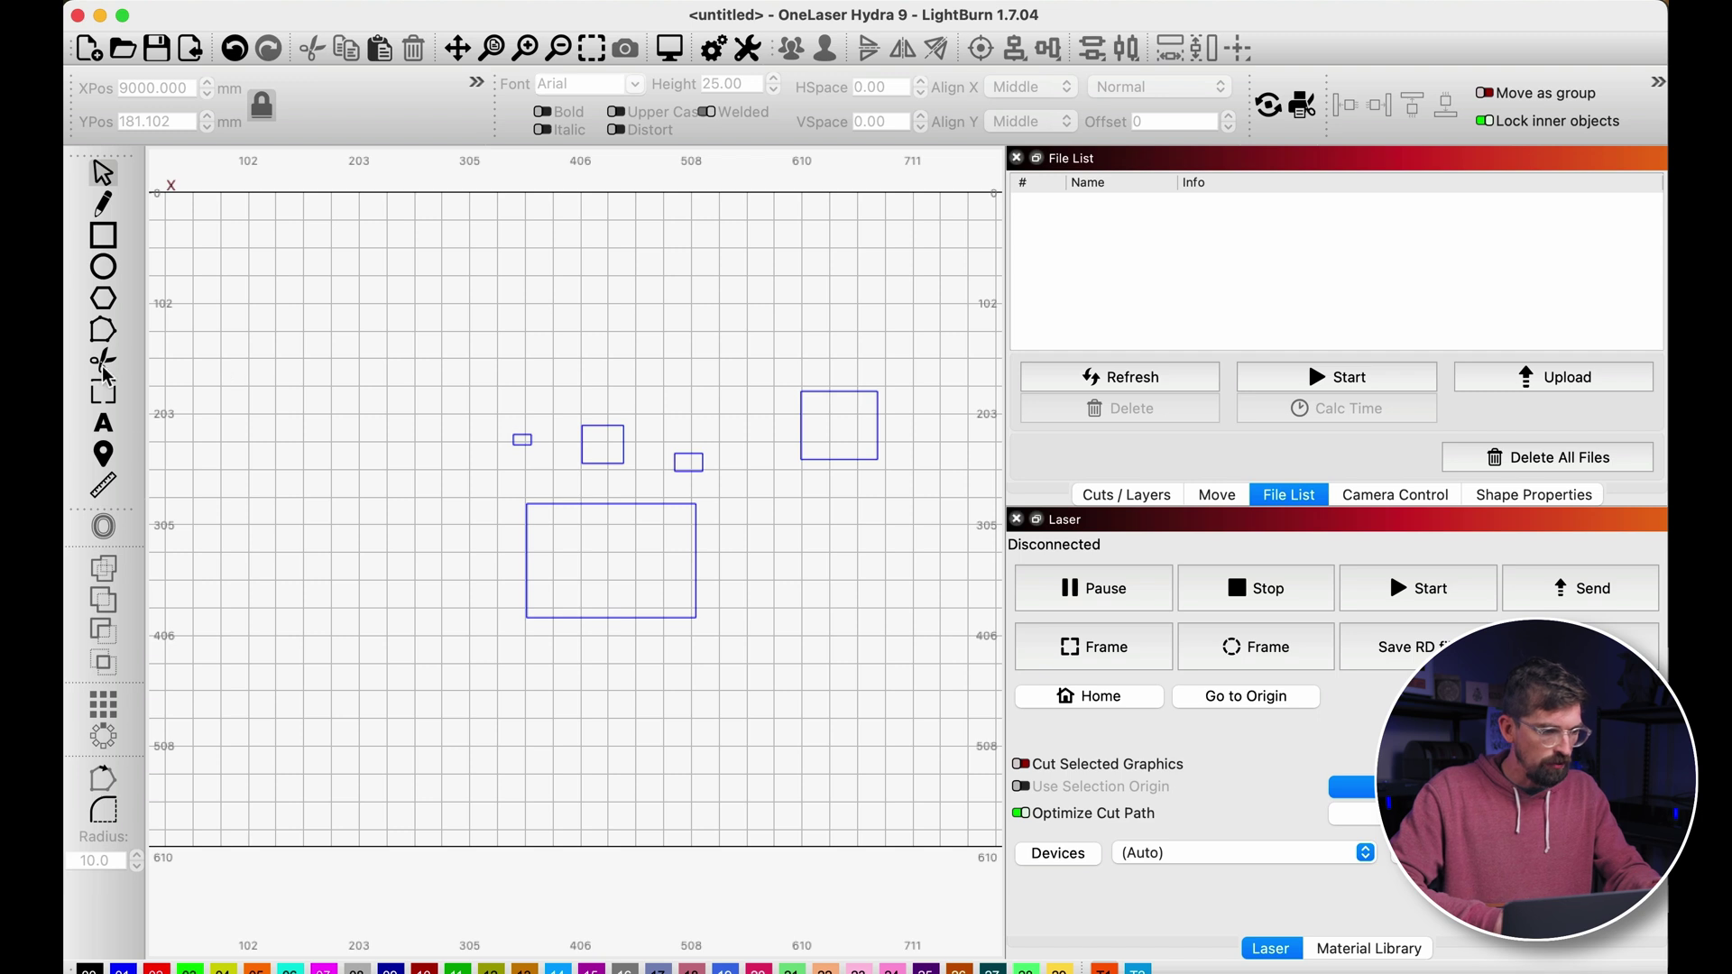
pyautogui.press('F1')
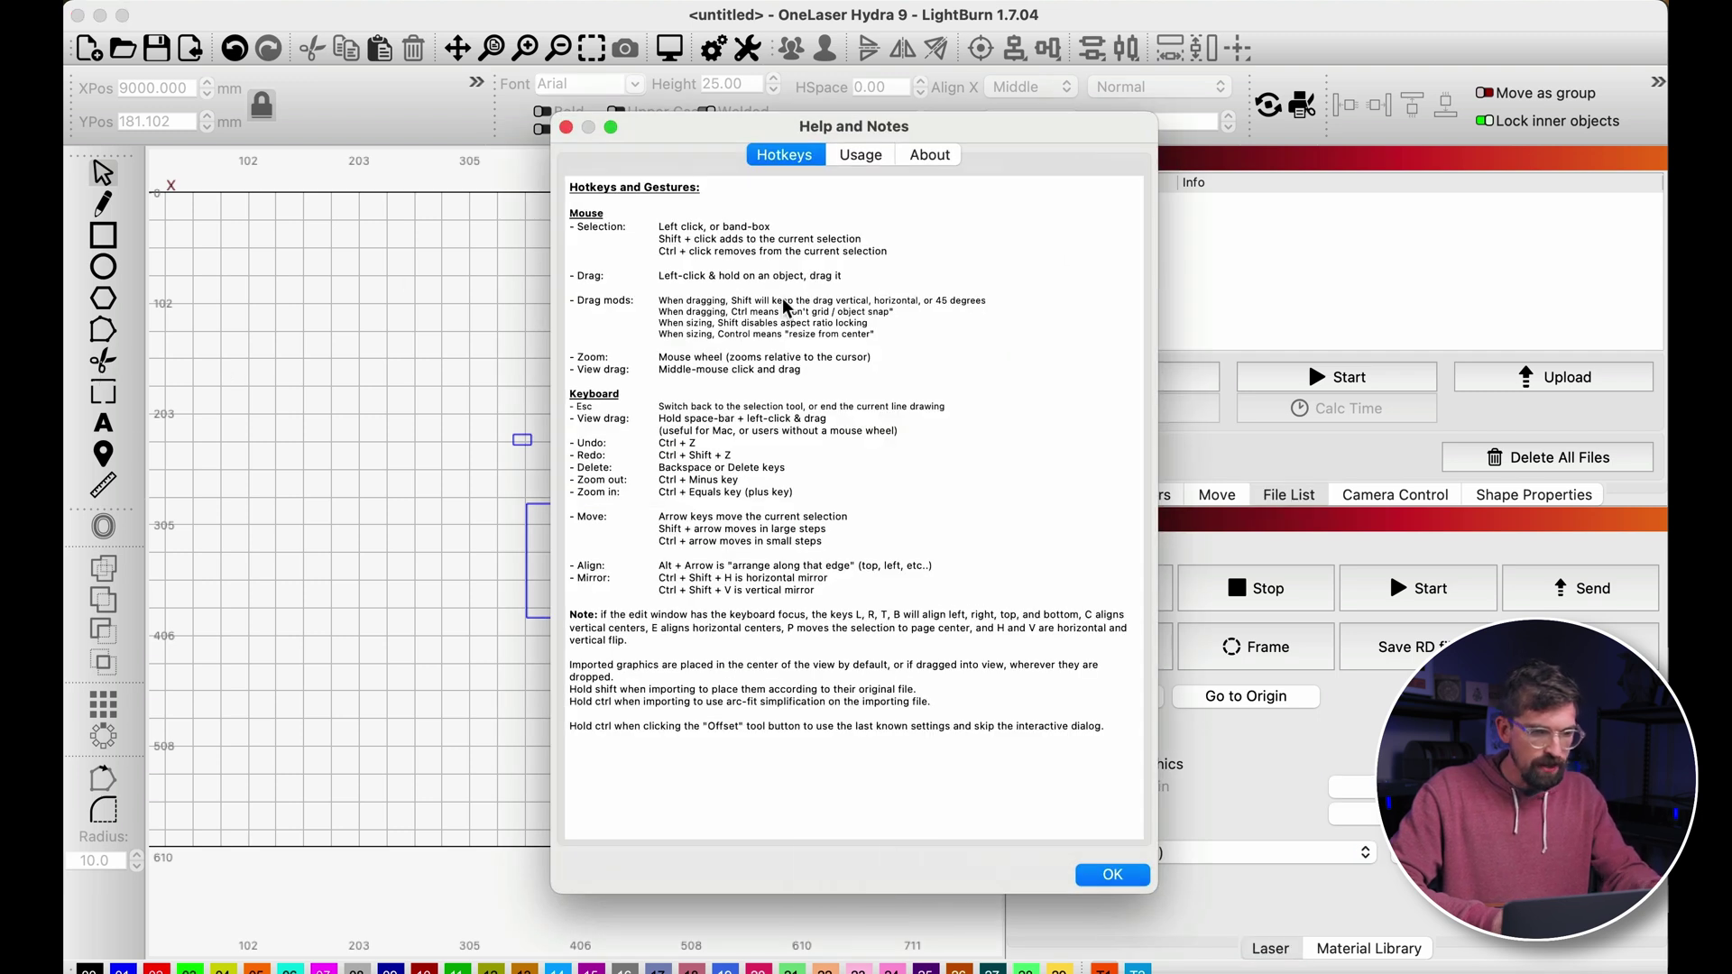
pyautogui.click(567, 127)
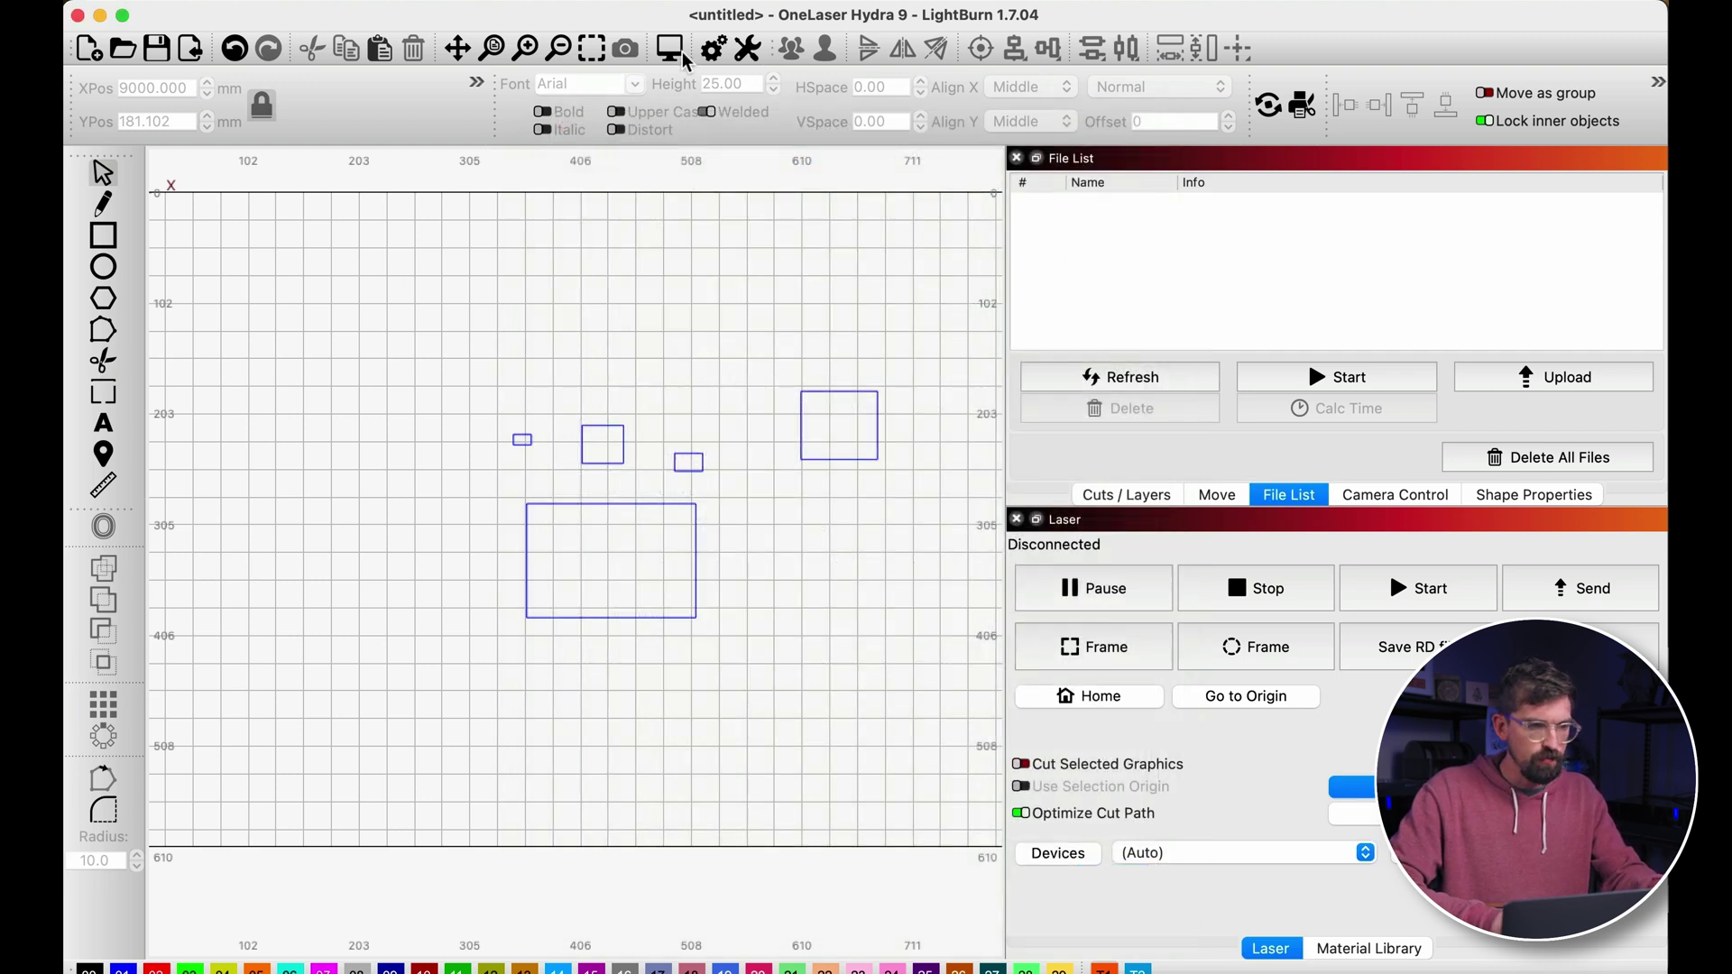
pyautogui.press('F1')
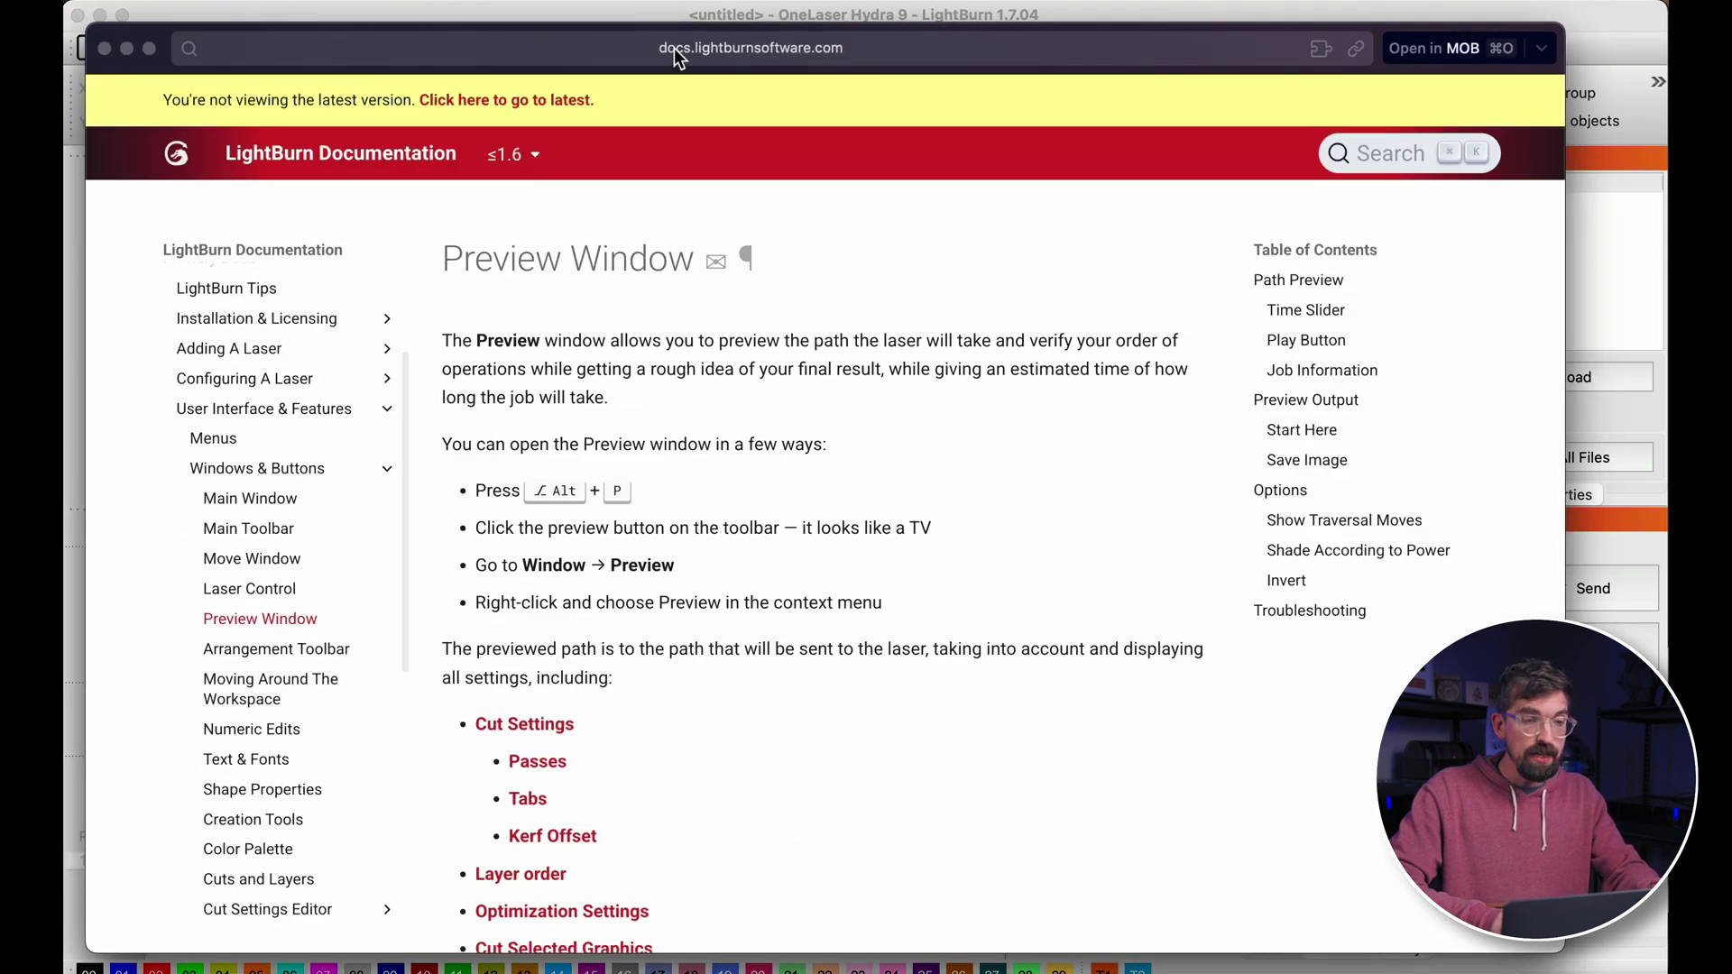